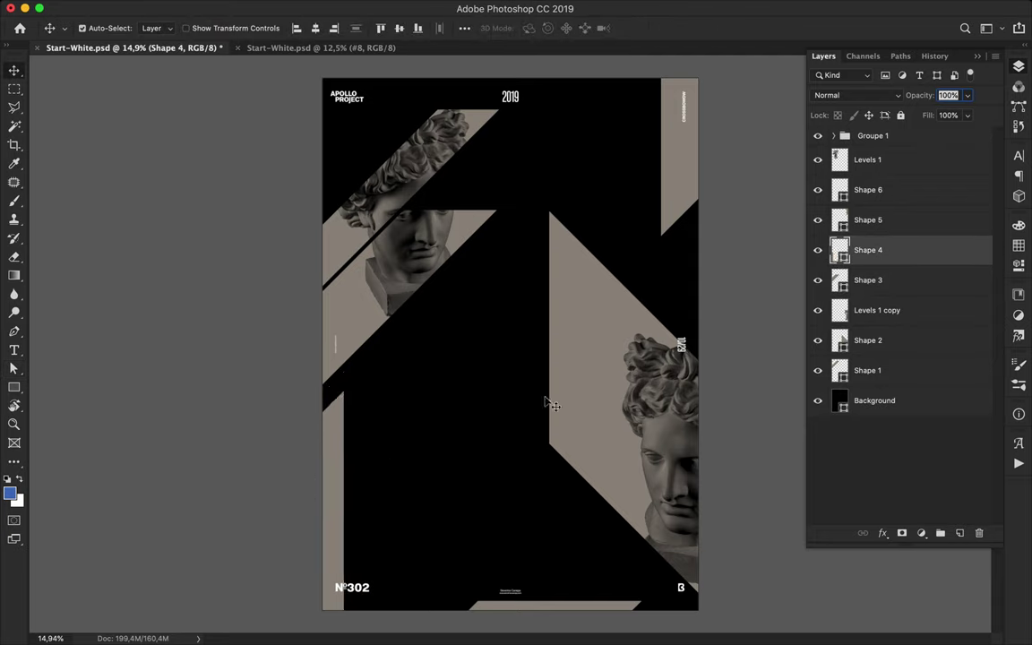
# Step: Shift the top-right strip up toward the poster's corner and draw a thin slanted strip, about 4700 by 328 px, along the top edge
pyautogui.moveTo(679, 195); pyautogui.dragTo(691, 138)
pyautogui.press('p')
pyautogui.click(331, 69)
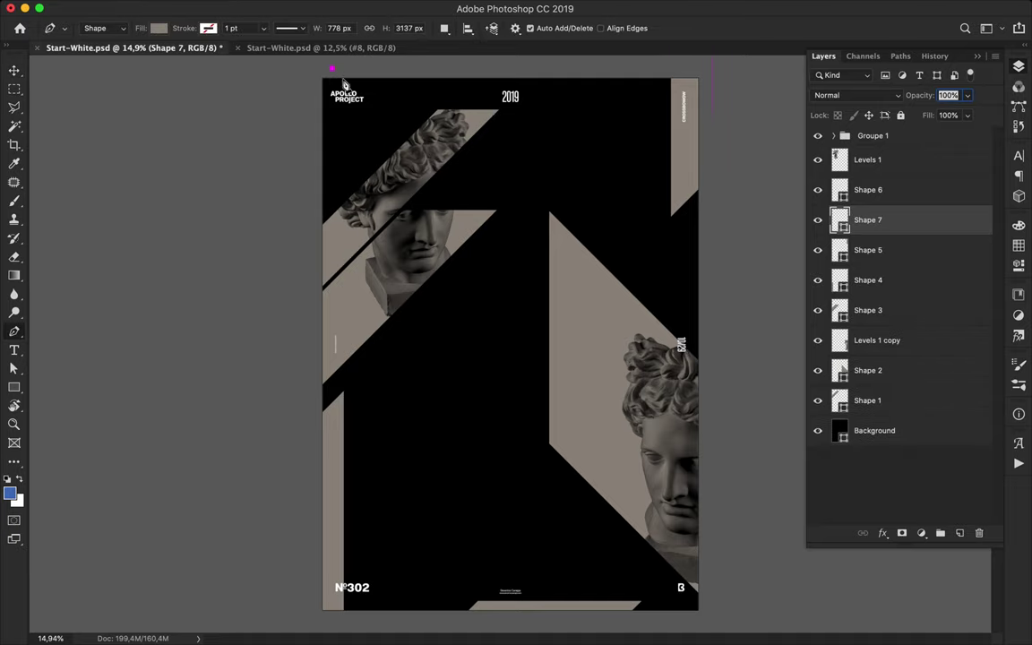
pyautogui.click(583, 85)
pyautogui.click(568, 69)
pyautogui.click(331, 68)
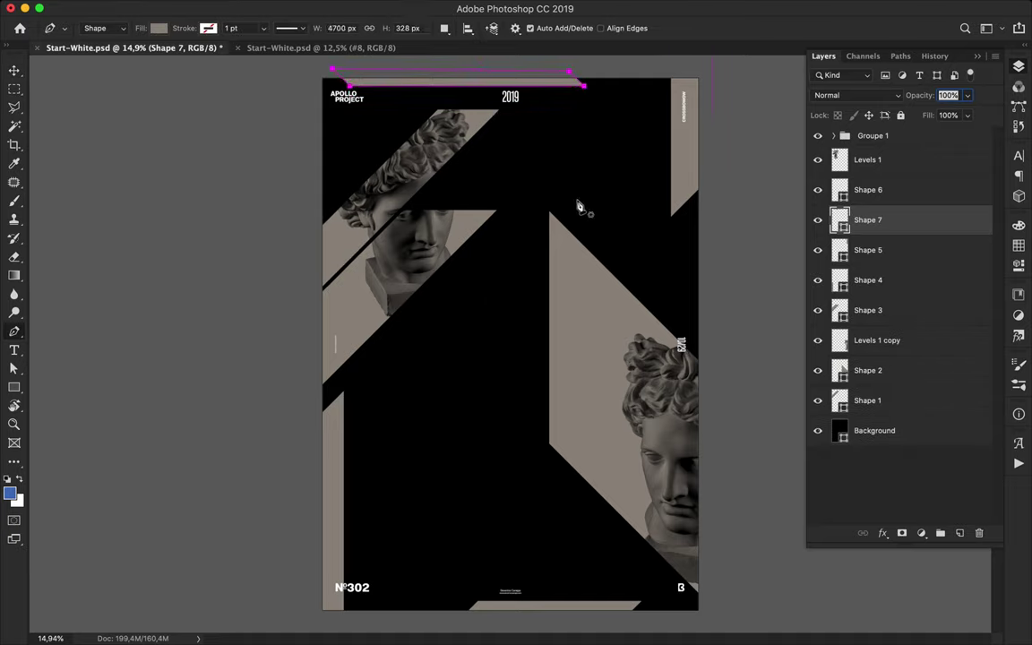
pyautogui.press('v')
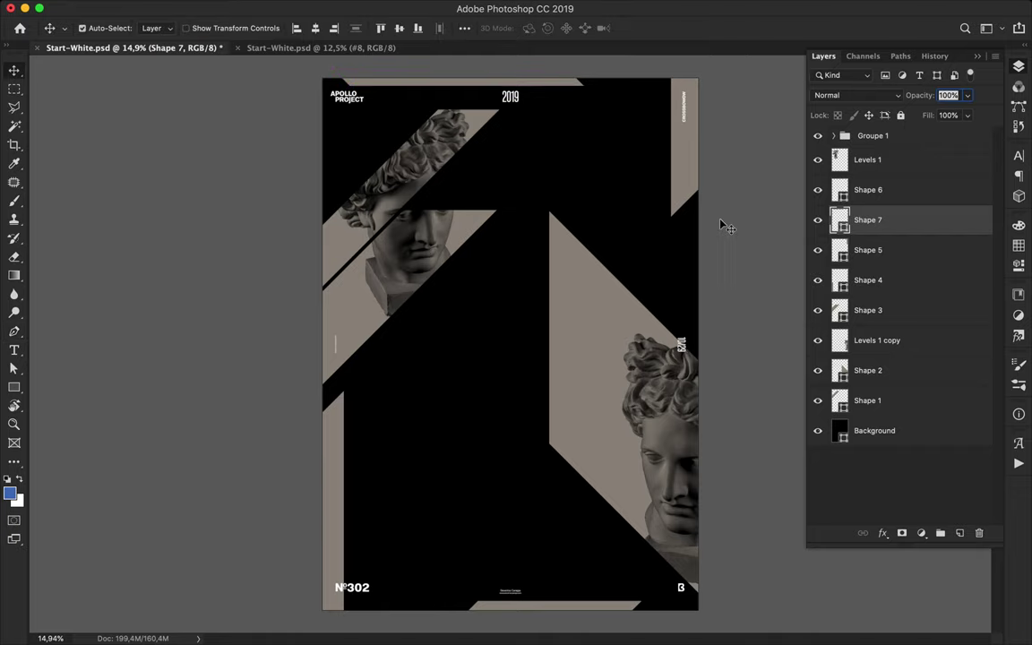
pyautogui.click(723, 225)
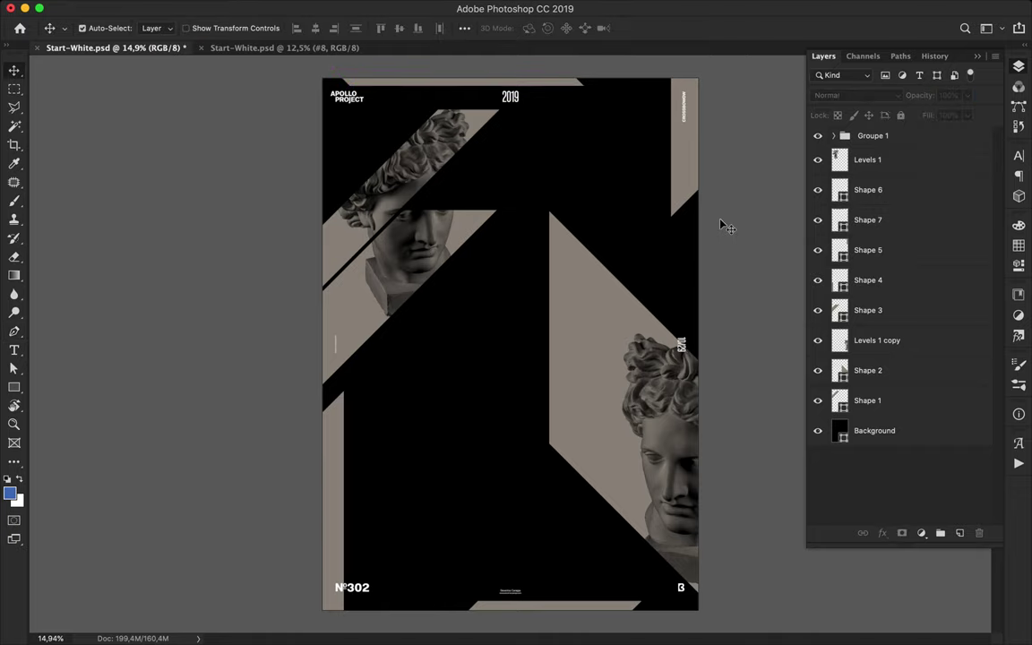
# Step: Replace the lower panel over the top-left statue's face with a smaller slanted Pen shape and rasterize its layer
pyautogui.click(362, 322)
pyautogui.press('p')
pyautogui.click(341, 281)
pyautogui.click(341, 330)
pyautogui.click(482, 190)
pyautogui.click(416, 190)
pyautogui.click(341, 281)
pyautogui.rightClick(901, 308)
pyautogui.click(791, 215)
# Step: Cut away the upper-left part of the rasterized face panel with a Polygonal Lasso selection, leaving a diagonal gap between panels, and deselect
pyautogui.press('l')
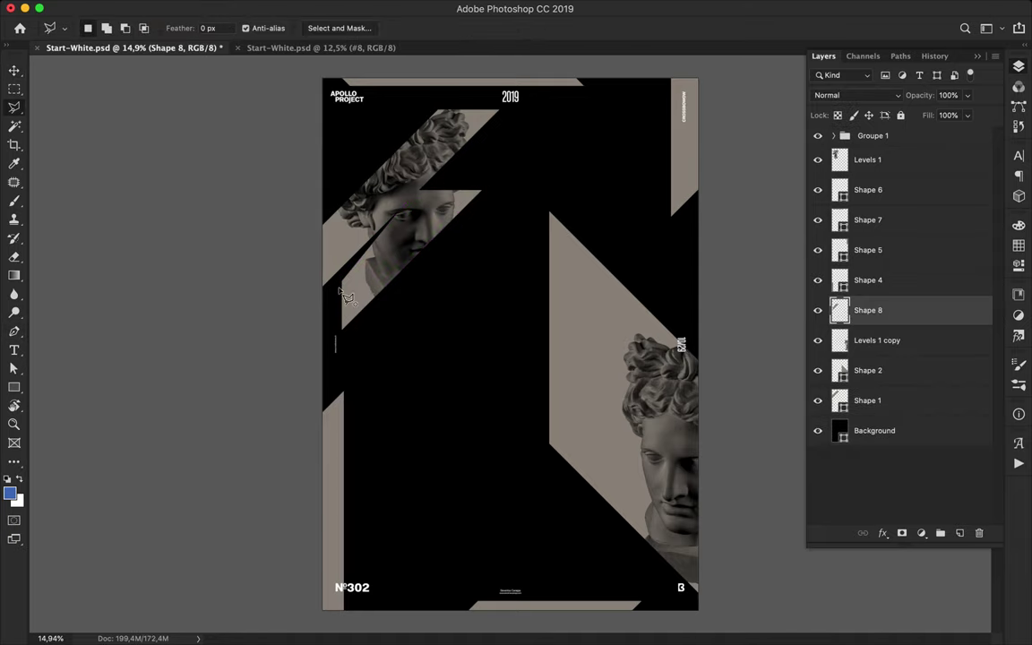
pyautogui.click(456, 179)
pyautogui.click(332, 179)
pyautogui.click(340, 288)
pyautogui.press('Delete')
pyautogui.press('super+d')
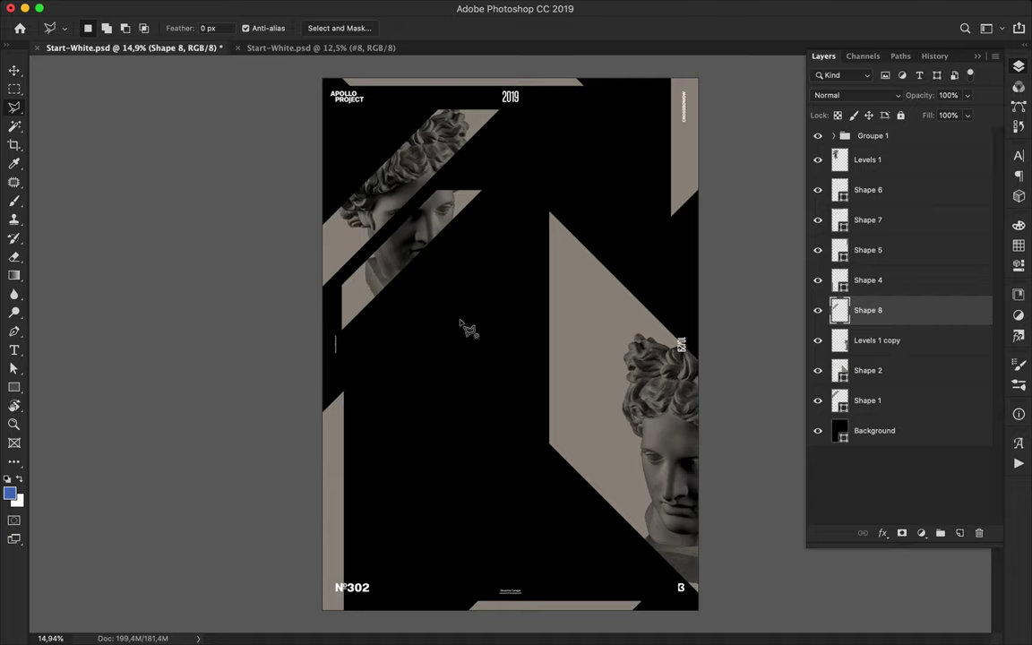
# Step: Nudge the top-edge strip up and left, and replace the top-right strip with a long stepped Pen shape
pyautogui.press('v')
pyautogui.moveTo(421, 83); pyautogui.dragTo(406, 80)
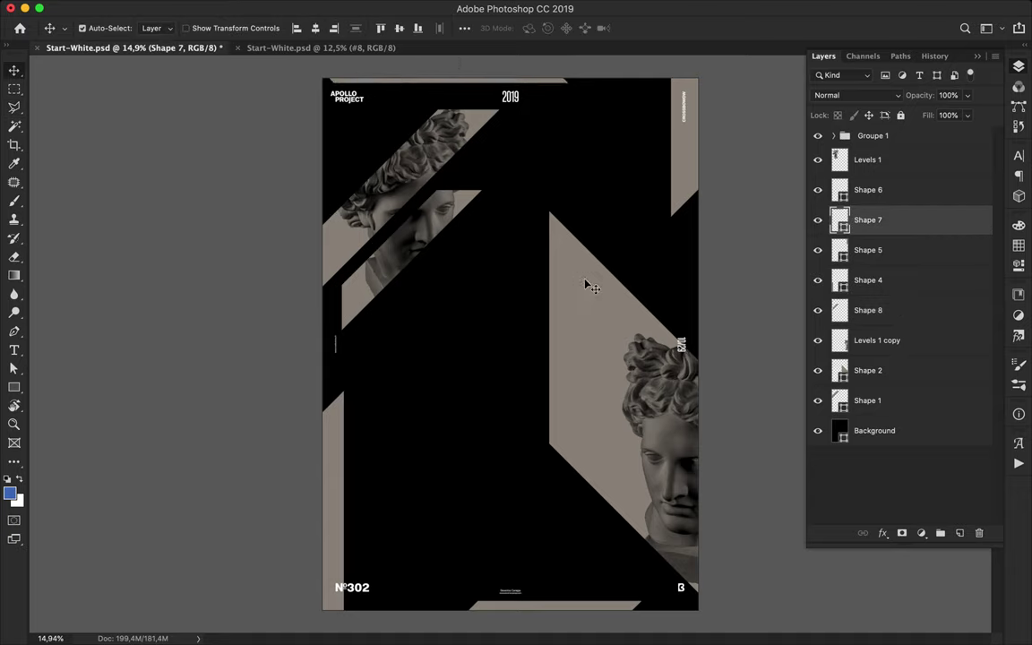
pyautogui.click(690, 191)
pyautogui.press('Delete')
pyautogui.press('p')
pyautogui.click(702, 332)
pyautogui.click(676, 306)
pyautogui.click(676, 162)
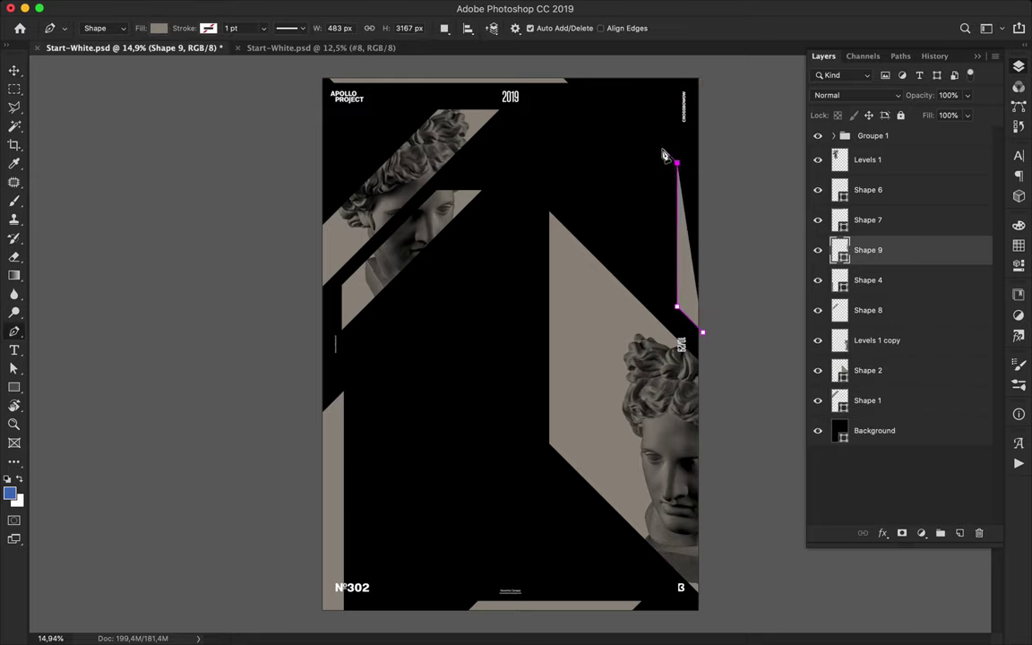
pyautogui.click(668, 65)
pyautogui.click(716, 68)
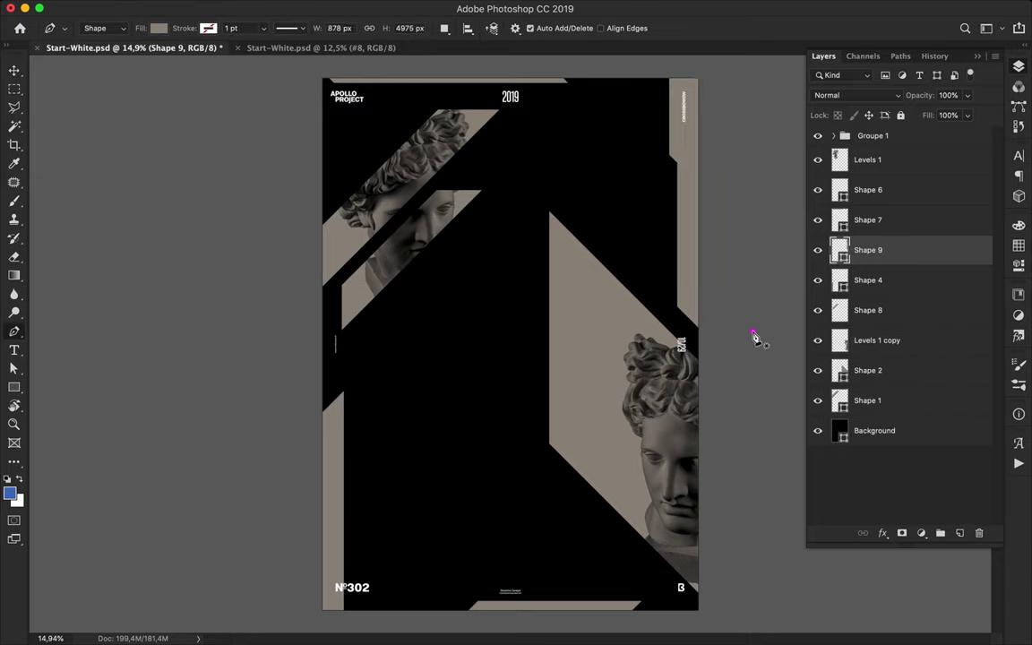
# Step: Delete the long stepped shape and redraw it at the poster's top-right corner, about 896 by 3905 px, with a thinner lower part
pyautogui.press('Delete')
pyautogui.press('Delete')
pyautogui.press('a')
pyautogui.click(677, 270)
pyautogui.press('p')
pyautogui.click(704, 277)
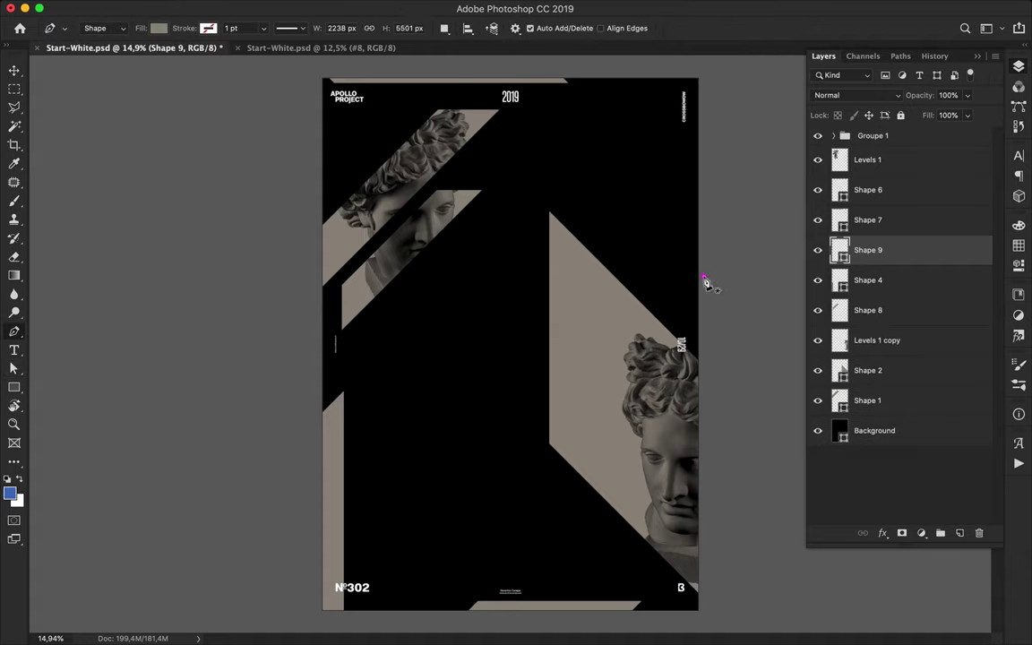
pyautogui.click(695, 147)
pyautogui.click(663, 115)
pyautogui.click(663, 70)
pyautogui.click(711, 66)
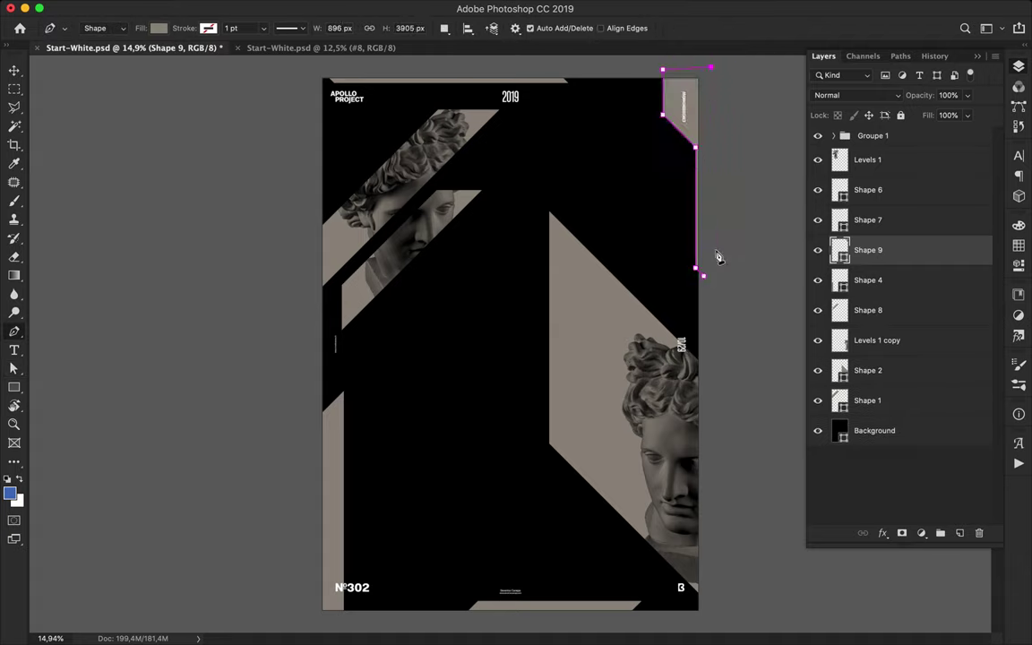
pyautogui.click(703, 276)
# Step: Reposition the stepped corner shape and push the left-edge and bottom-edge strips outward so they look thinner
pyautogui.press('v')
pyautogui.moveTo(685, 104); pyautogui.dragTo(688, 137)
pyautogui.moveTo(339, 473); pyautogui.dragTo(326, 448)
pyautogui.moveTo(563, 608); pyautogui.dragTo(583, 613)
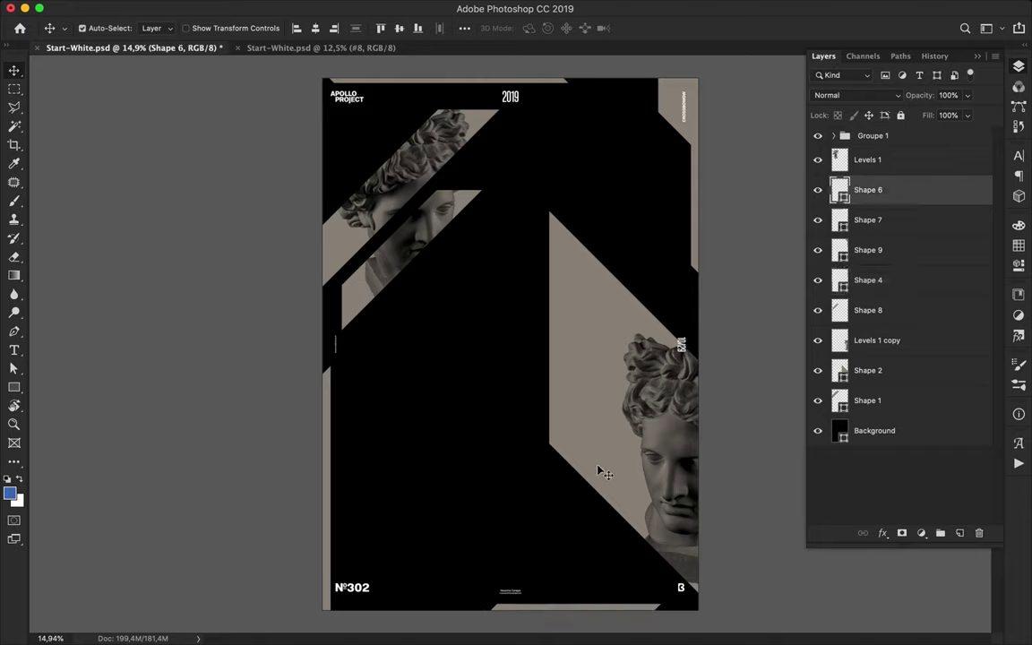
# Step: Narrow the stepped top-right shape to about 587 px by moving its left anchor points inward
pyautogui.press('a')
pyautogui.press('v')
pyautogui.click(668, 113)
pyautogui.press('a')
pyautogui.moveTo(676, 111); pyautogui.dragTo(679, 103)
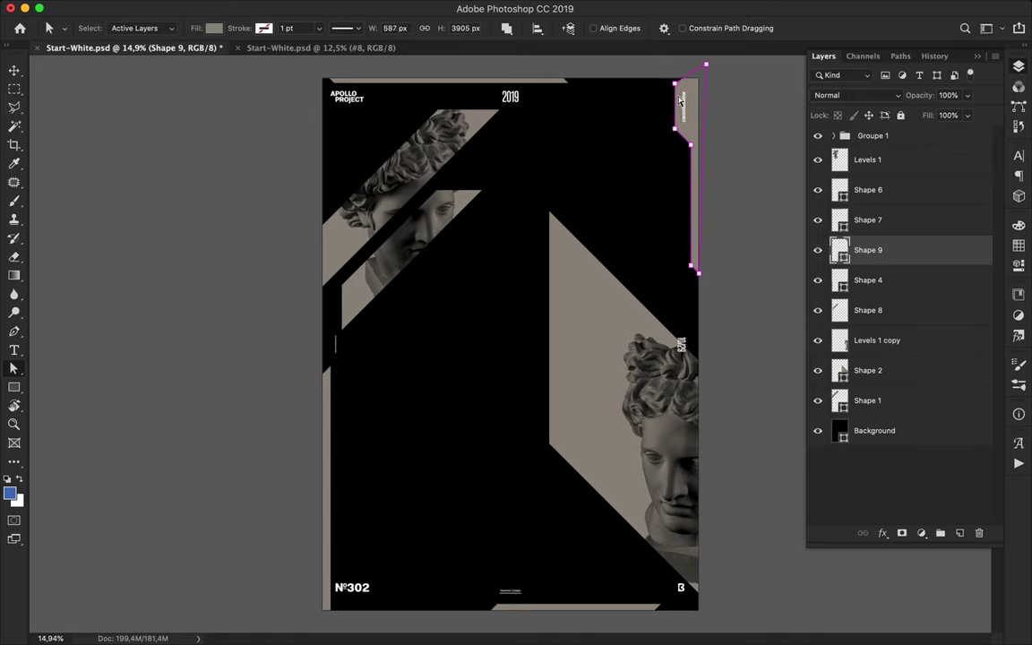
# Step: Replace the stepped shape with a narrow vertical strip, about 180 by 3053 px, along the poster's upper right edge
pyautogui.press('p')
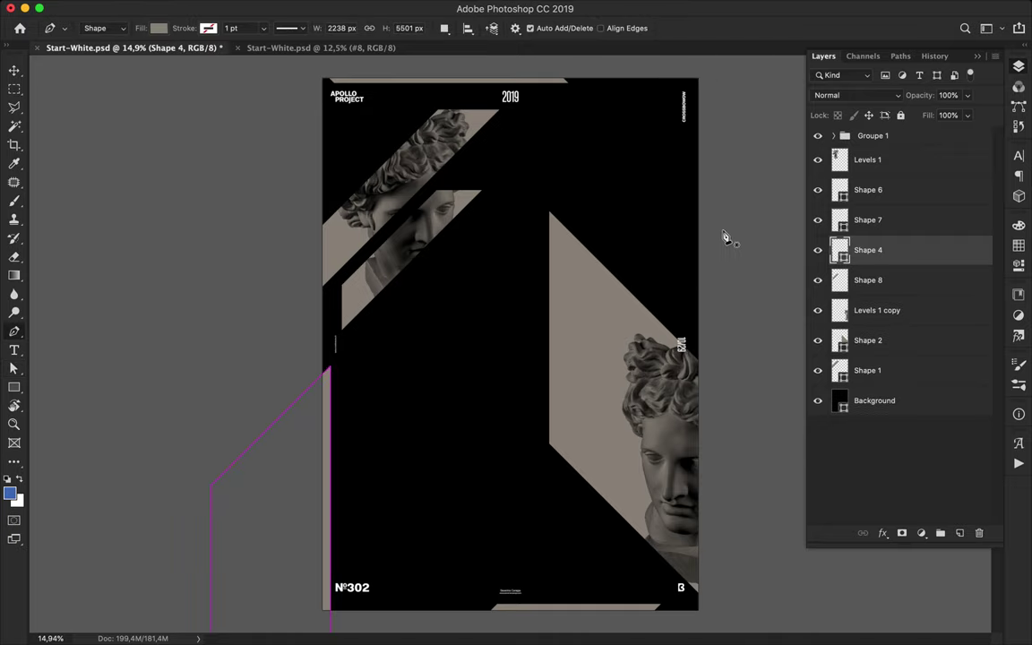
pyautogui.click(695, 71)
pyautogui.click(703, 71)
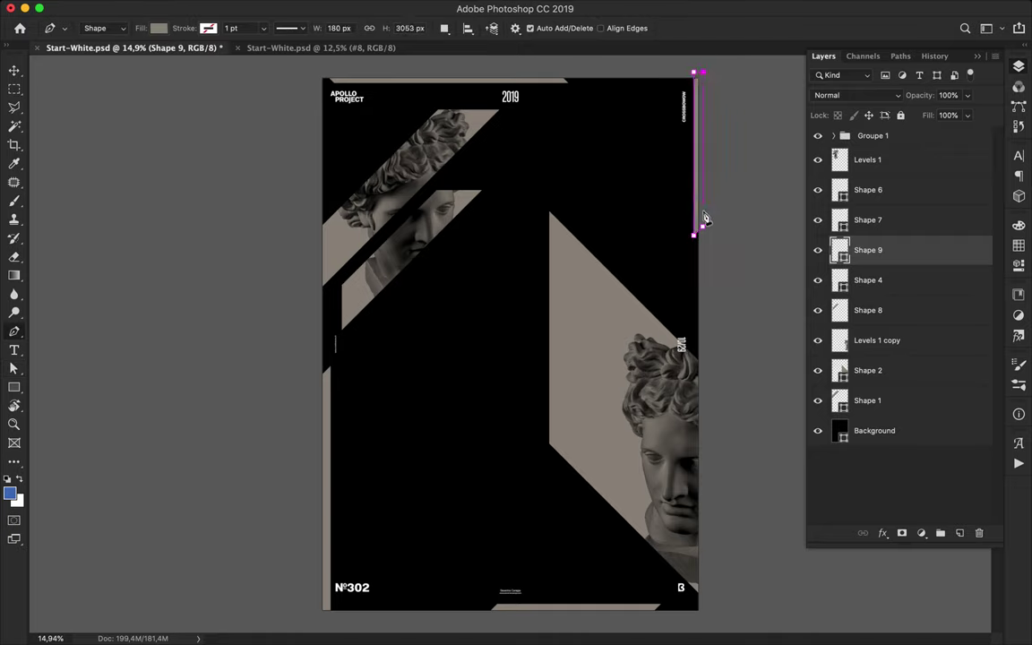
# Step: Draw a slanted-bottom tab behind the vertical text in the top-right corner, move it up, and deselect
pyautogui.click(668, 69)
pyautogui.click(668, 162)
pyautogui.click(688, 180)
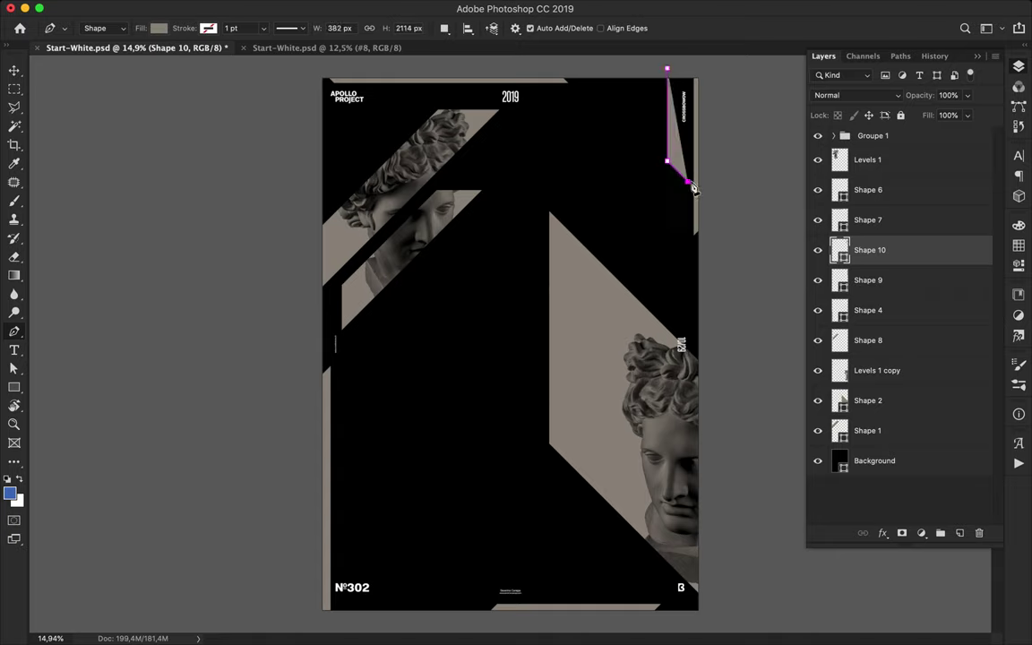
pyautogui.click(688, 69)
pyautogui.click(668, 70)
pyautogui.press('v')
pyautogui.moveTo(679, 108); pyautogui.dragTo(684, 124)
pyautogui.click(756, 162)
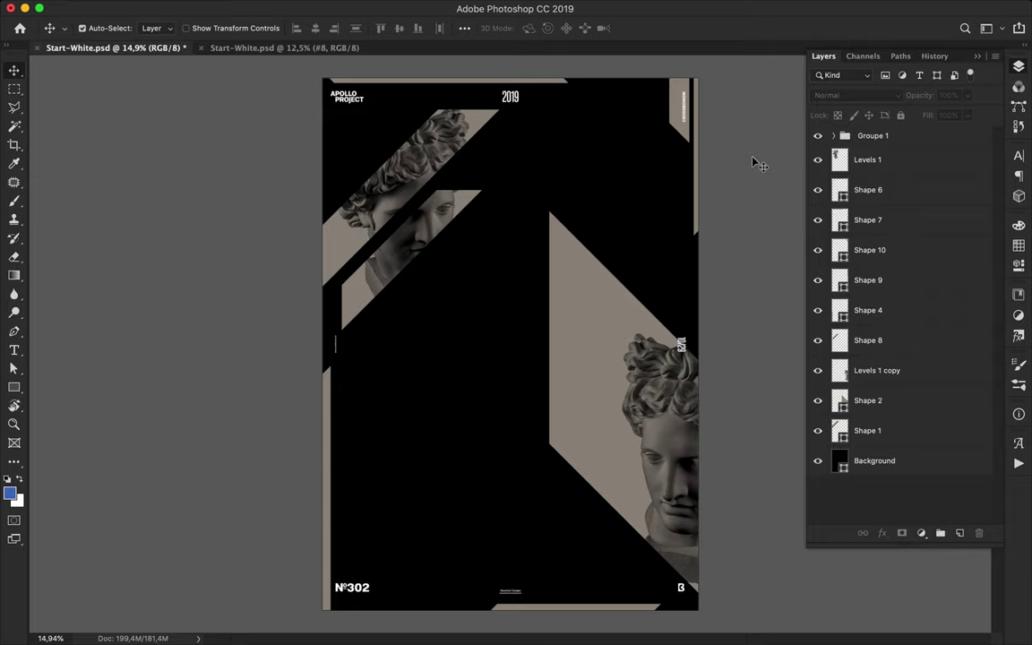
# Step: Delete all the tan shape layers, keeping the text group, both statue layers and the black background
pyautogui.click(624, 477)
pyautogui.rightClick(891, 397)
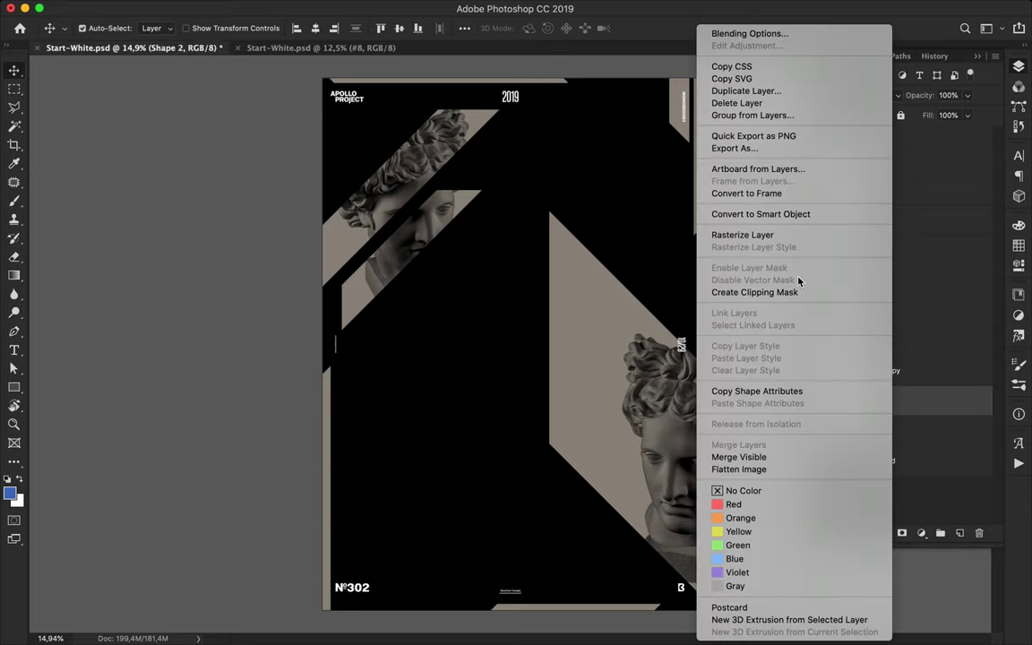
pyautogui.click(791, 194)
pyautogui.keyDown('shift'); pyautogui.click(869, 430); pyautogui.keyUp('shift')
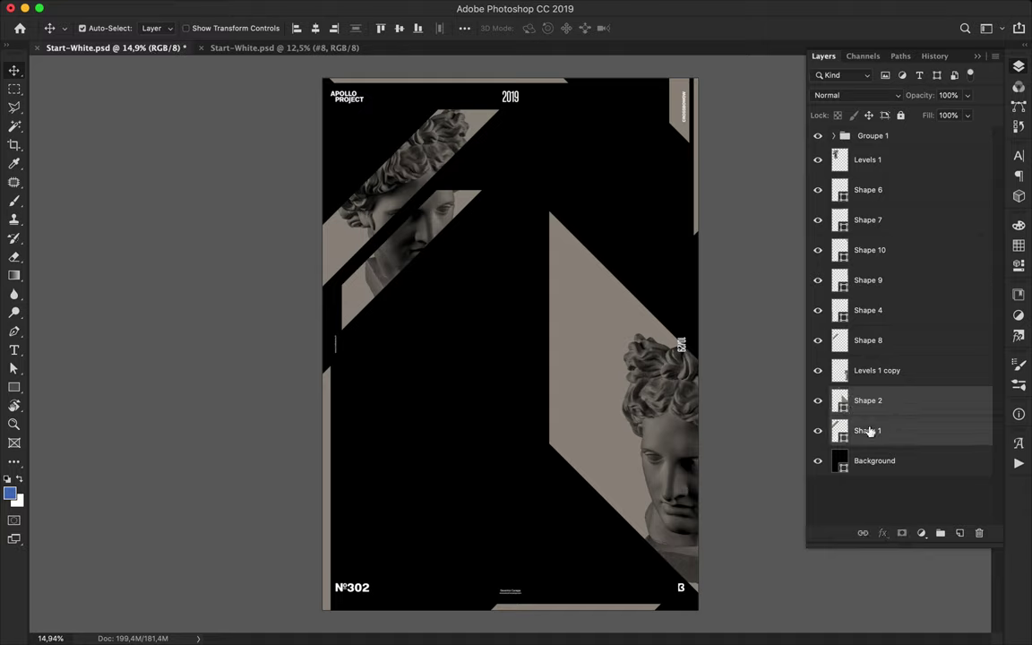
pyautogui.press('BackSpace')
pyautogui.click(869, 342)
pyautogui.press('BackSpace')
pyautogui.click(867, 190)
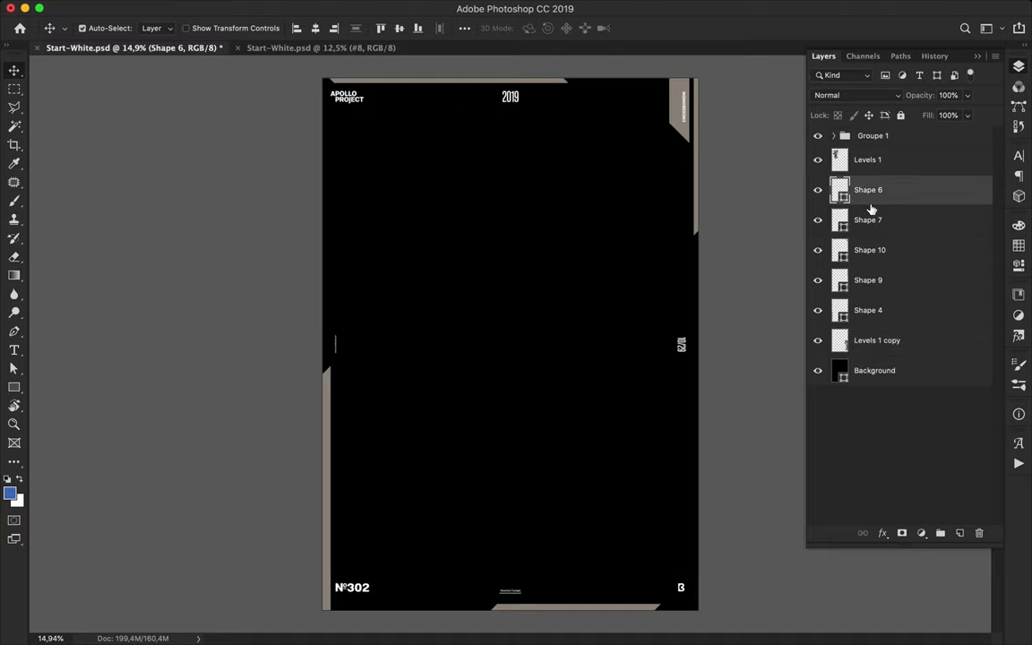
pyautogui.keyDown('shift'); pyautogui.click(873, 304); pyautogui.keyUp('shift')
pyautogui.press('BackSpace')
# Step: Draw a diagonal tan panel, about 6633 by 3869 px, across the poster's lower half with the Pen tool and rasterize it
pyautogui.press('p')
pyautogui.click(313, 548)
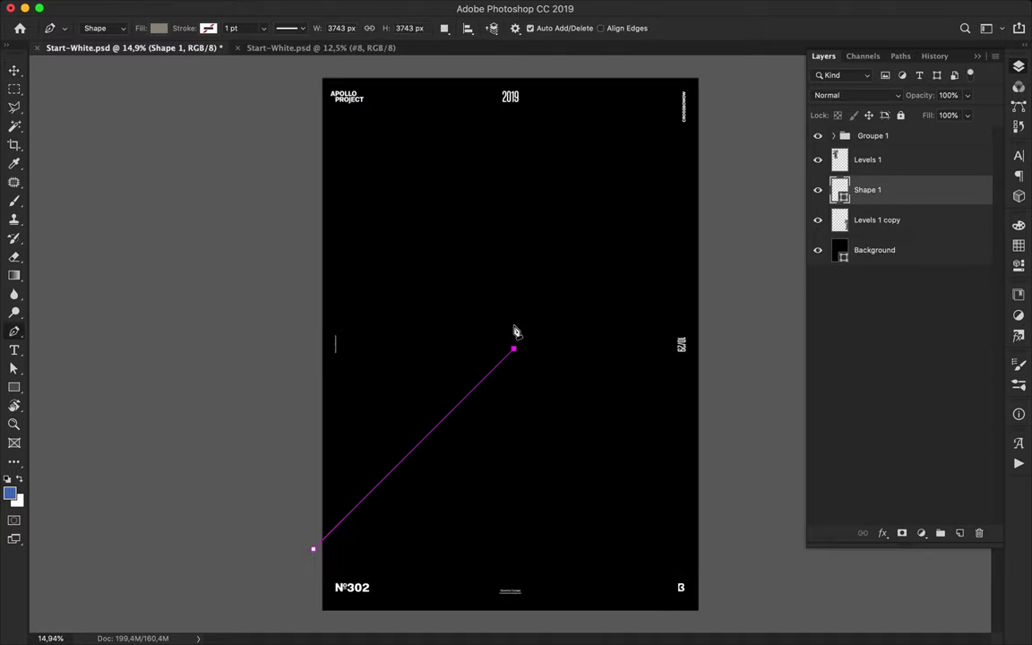
pyautogui.click(513, 348)
pyautogui.click(668, 348)
pyautogui.click(462, 555)
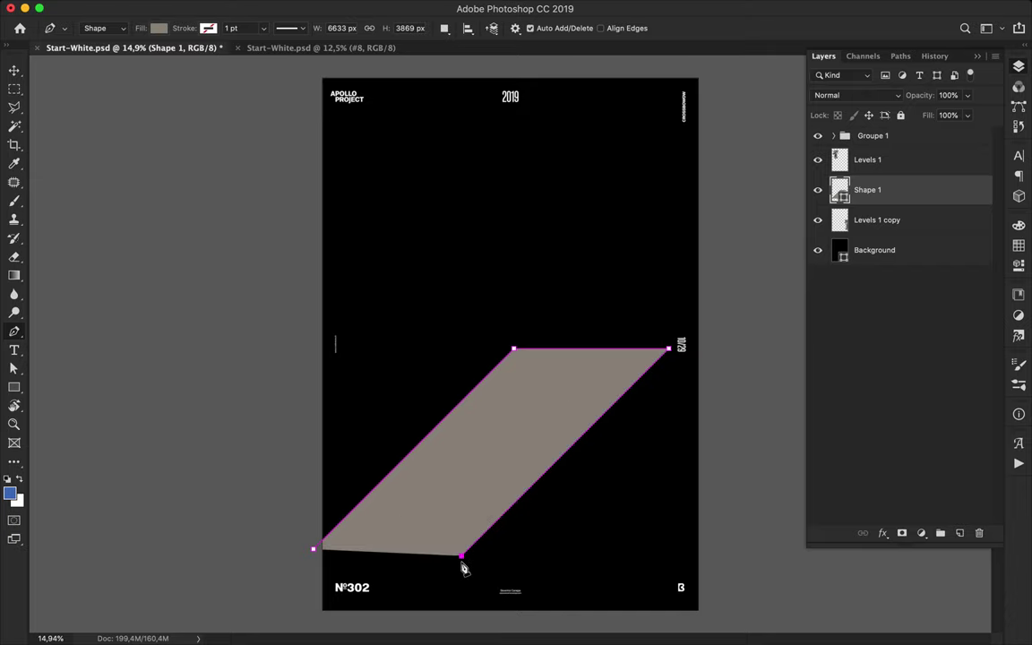
pyautogui.rightClick(944, 187)
pyautogui.click(864, 234)
# Step: Trim the diagonal panel's bottom edge flat using a rectangular selection, and move the panel down and left toward the lower-left corner
pyautogui.press('m')
pyautogui.moveTo(493, 585); pyautogui.dragTo(269, 546)
pyautogui.press('v')
pyautogui.moveTo(471, 500); pyautogui.dragTo(489, 497)
pyautogui.press('m')
pyautogui.moveTo(530, 584); pyautogui.dragTo(315, 539)
pyautogui.press('Delete')
pyautogui.press('v')
pyautogui.press('m')
pyautogui.click(496, 490)
pyautogui.press('v')
pyautogui.moveTo(513, 472); pyautogui.dragTo(435, 501)
pyautogui.press('p')
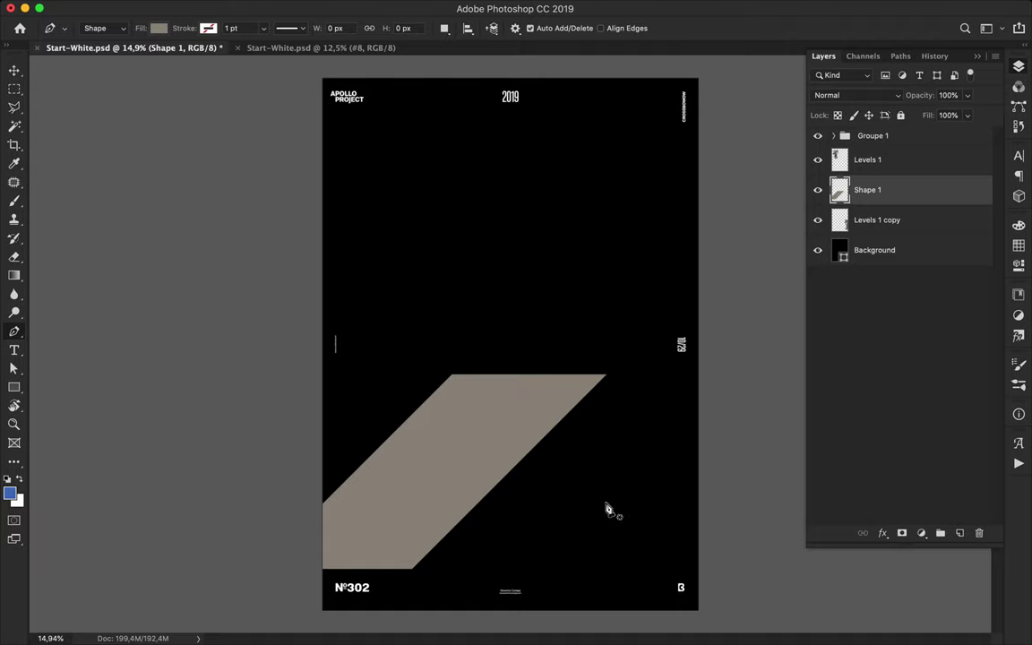
pyautogui.click(598, 543)
pyautogui.hotkey('ctrl', 'z')
pyautogui.click(462, 538)
pyautogui.click(546, 620)
pyautogui.click(856, 621)
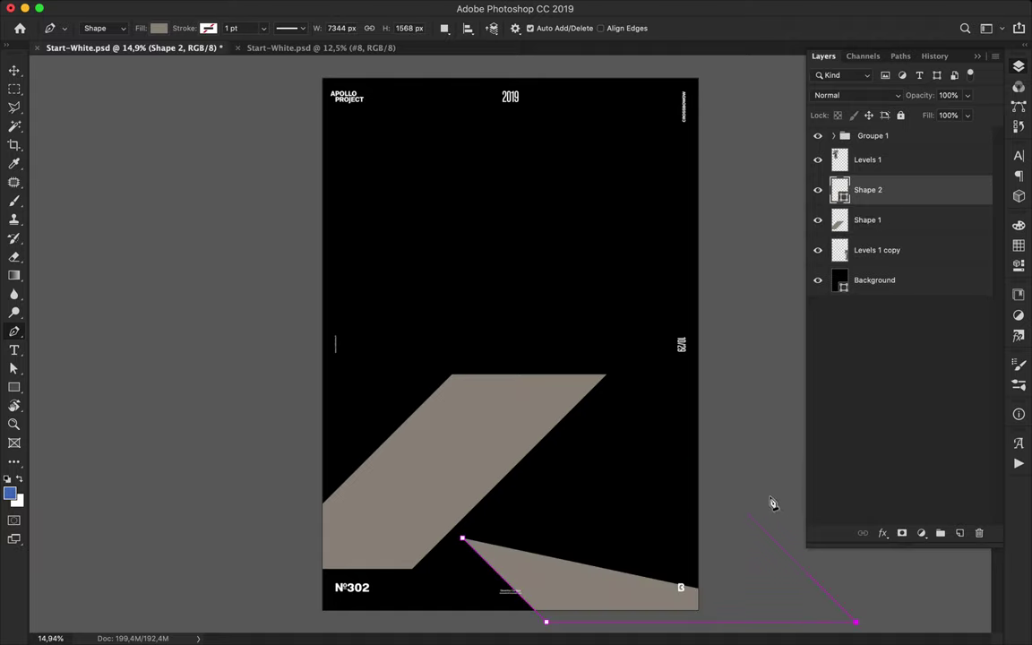
pyautogui.hotkey('ctrl', 'z')
pyautogui.hotkey('ctrl', 'z')
pyautogui.hotkey('ctrl', 'z')
# Step: Draw a tan panel with a slanted left side in the poster's bottom-right corner and shift it to the right
pyautogui.click(741, 549)
pyautogui.click(779, 620)
pyautogui.click(742, 550)
pyautogui.press('v')
pyautogui.moveTo(609, 566); pyautogui.dragTo(658, 561)
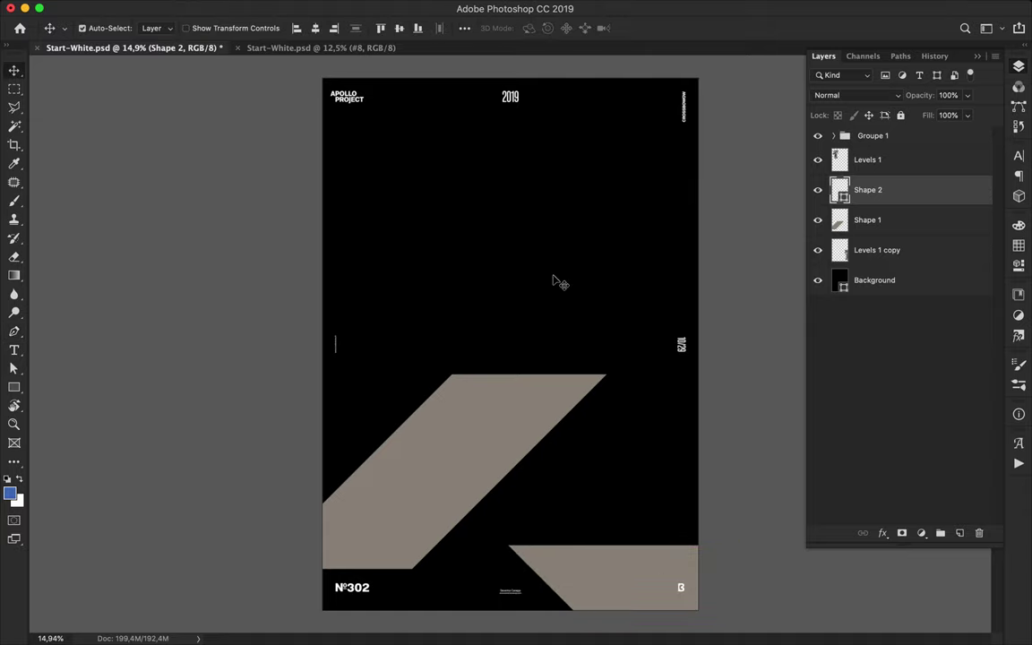
# Step: Draw a slanted panel, about 6627 by 2357 px, across the poster's top, shift it left, and move the diagonal panel up beneath it
pyautogui.press('p')
pyautogui.click(534, 64)
pyautogui.click(660, 190)
pyautogui.click(401, 190)
pyautogui.click(305, 96)
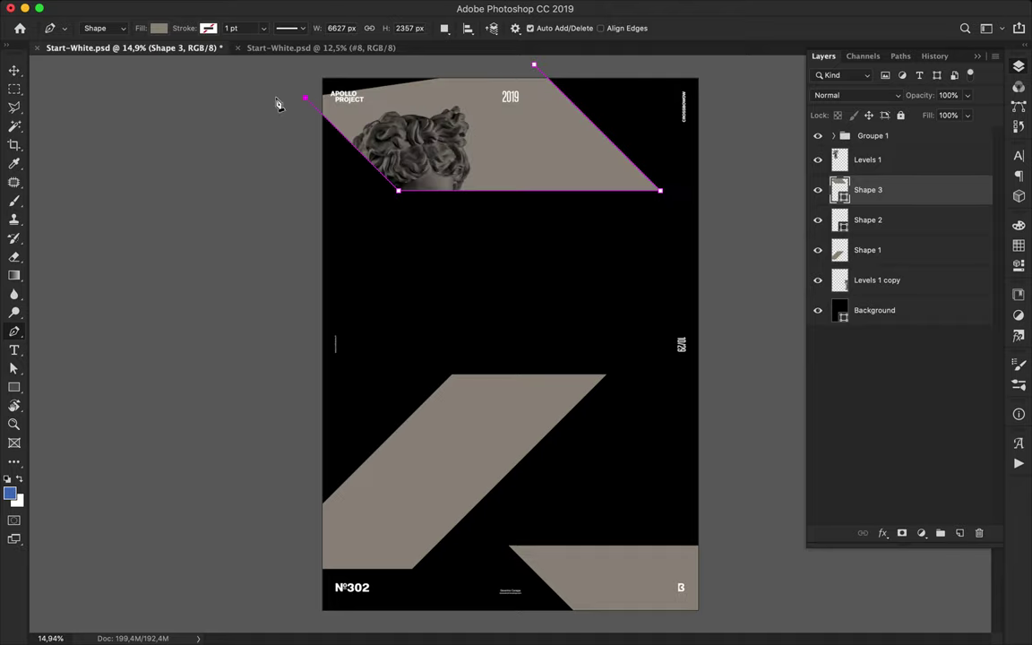
pyautogui.click(534, 64)
pyautogui.press('v')
pyautogui.moveTo(414, 139); pyautogui.dragTo(473, 148)
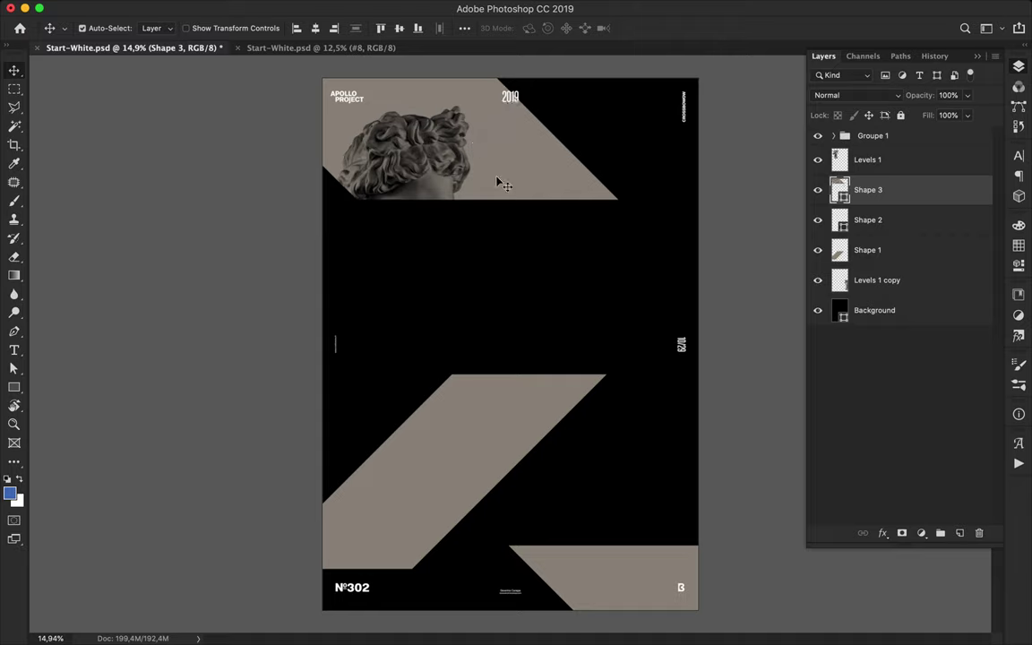
pyautogui.moveTo(469, 426); pyautogui.dragTo(443, 258)
# Step: Draw a slanted tan parallelogram with a vertical left side at the poster's right edge using the Pen tool
pyautogui.press('p')
pyautogui.click(717, 192)
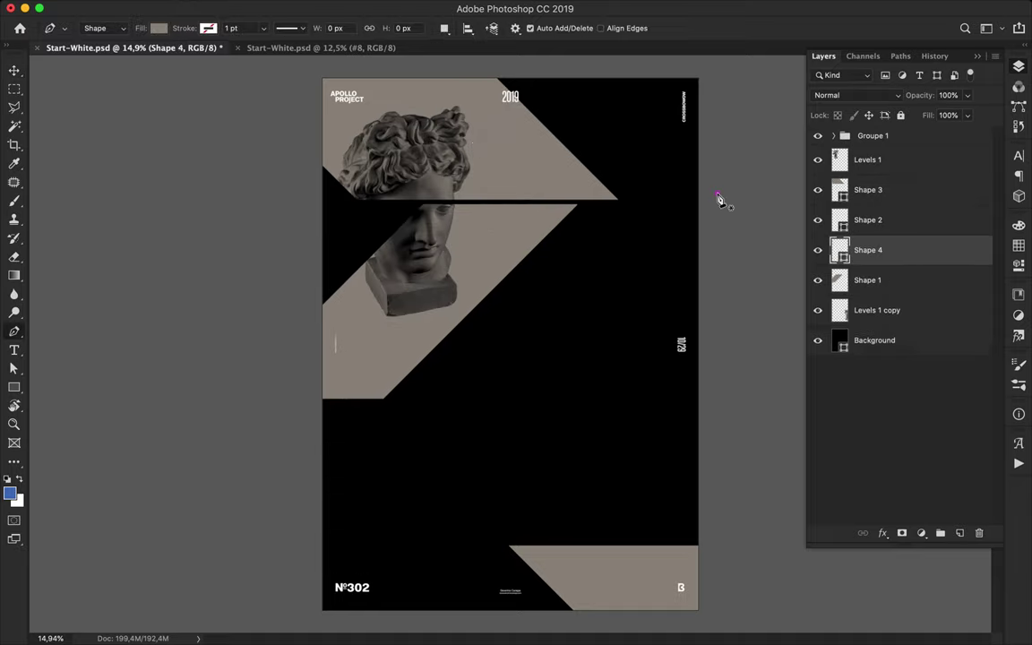
pyautogui.click(562, 348)
pyautogui.click(563, 524)
pyautogui.click(700, 387)
pyautogui.click(717, 193)
# Step: Bring the Levels 1 copy layer directly below Levels 1 and move its statue up over the right-hand panel
pyautogui.press('v')
pyautogui.moveTo(890, 268); pyautogui.dragTo(880, 172)
pyautogui.moveTo(660, 411); pyautogui.dragTo(642, 311)
# Step: Shift the top panel's slanted left side inward by editing its anchor points
pyautogui.press('a')
pyautogui.press('v')
pyautogui.click(512, 183)
pyautogui.press('a')
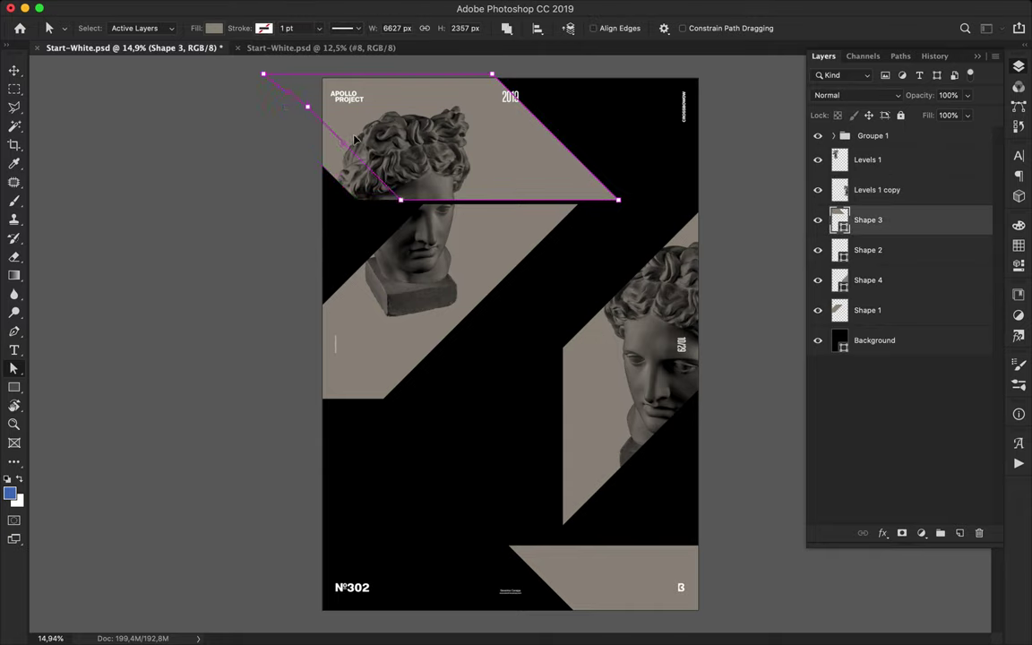
pyautogui.press('v')
pyautogui.click(265, 437)
# Step: Move the diagonal panel beneath the top panel to the left, and move the right-hand parallelogram further right
pyautogui.click(428, 338)
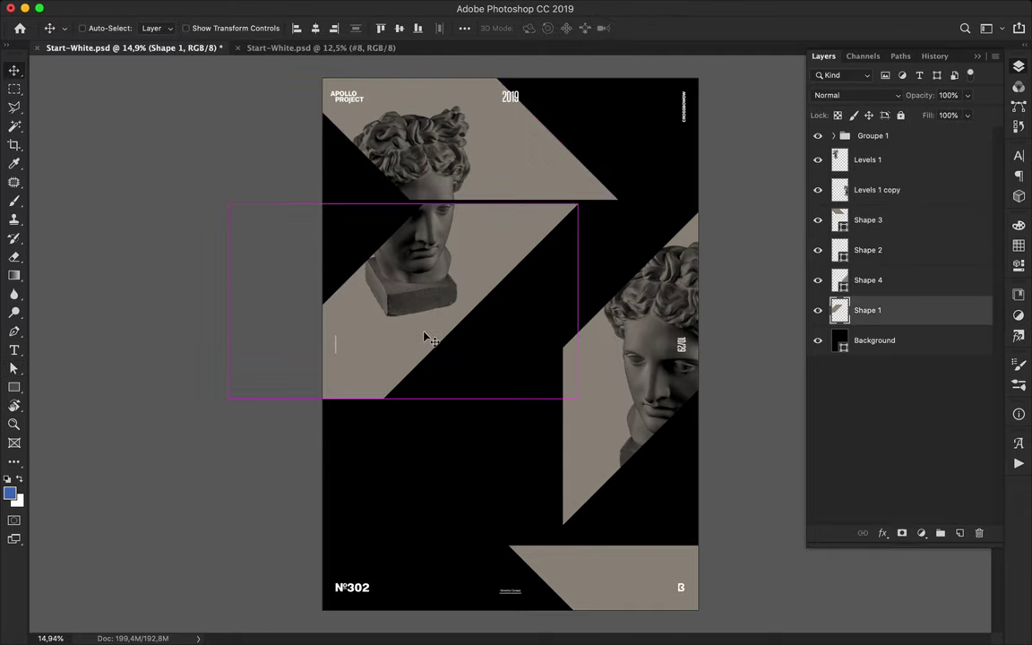
pyautogui.press('a')
pyautogui.press('v')
pyautogui.moveTo(448, 323); pyautogui.dragTo(380, 309)
pyautogui.click(311, 442)
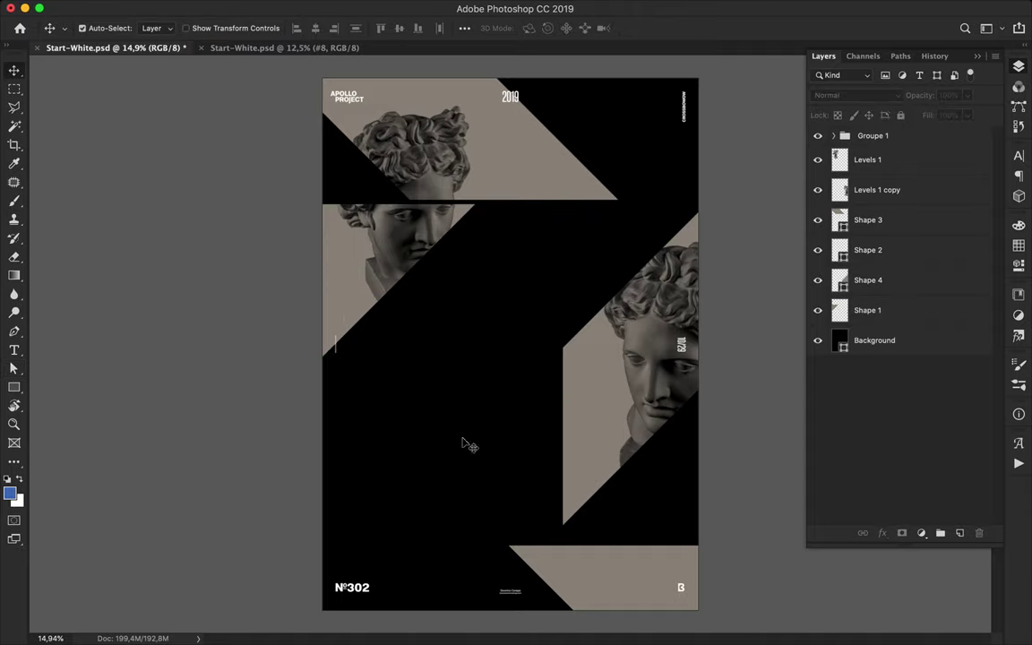
pyautogui.moveTo(580, 387); pyautogui.dragTo(634, 288)
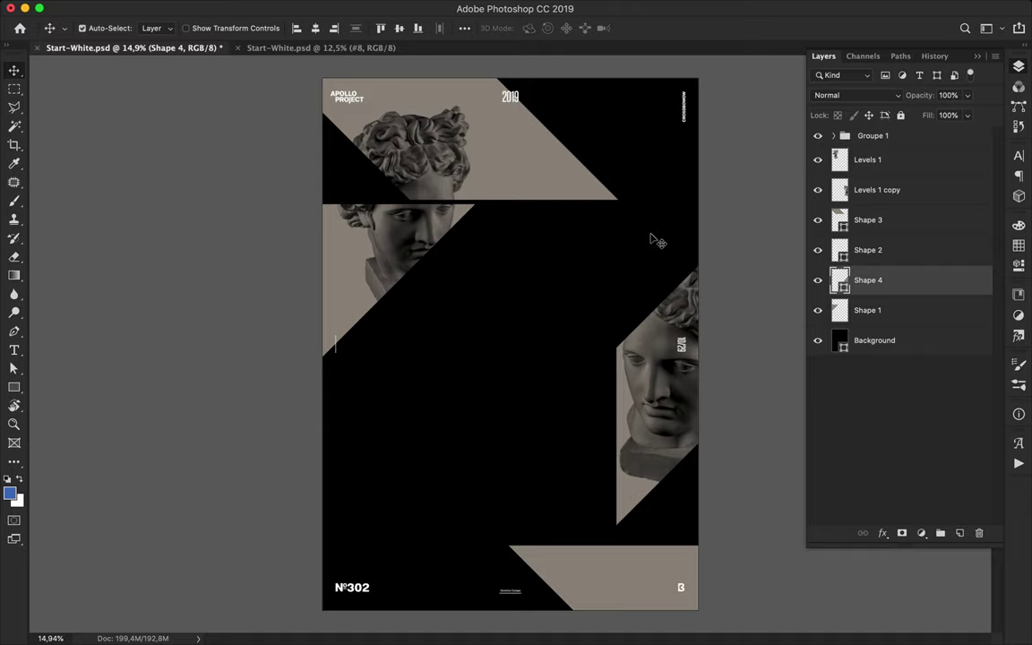
# Step: Undo the recent statue move, panel moves and anchor edits, and delete the right-hand parallelogram
pyautogui.press('super+z')
pyautogui.press('super+z')
pyautogui.press('super+z')
pyautogui.press('super+z')
pyautogui.press('super+z')
pyautogui.press('super+z')
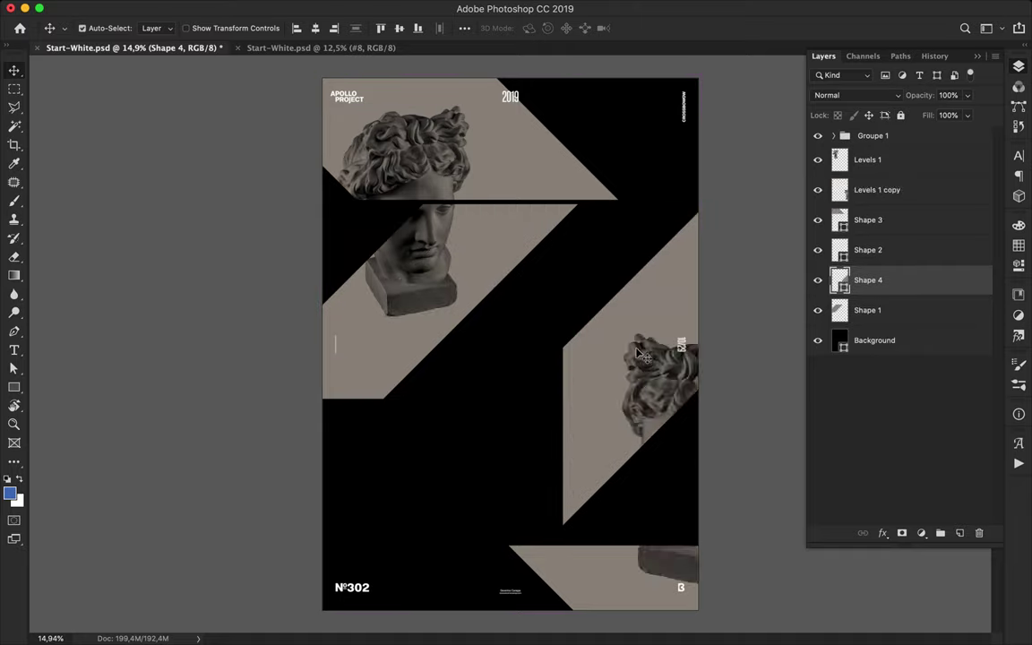
pyautogui.press('Delete')
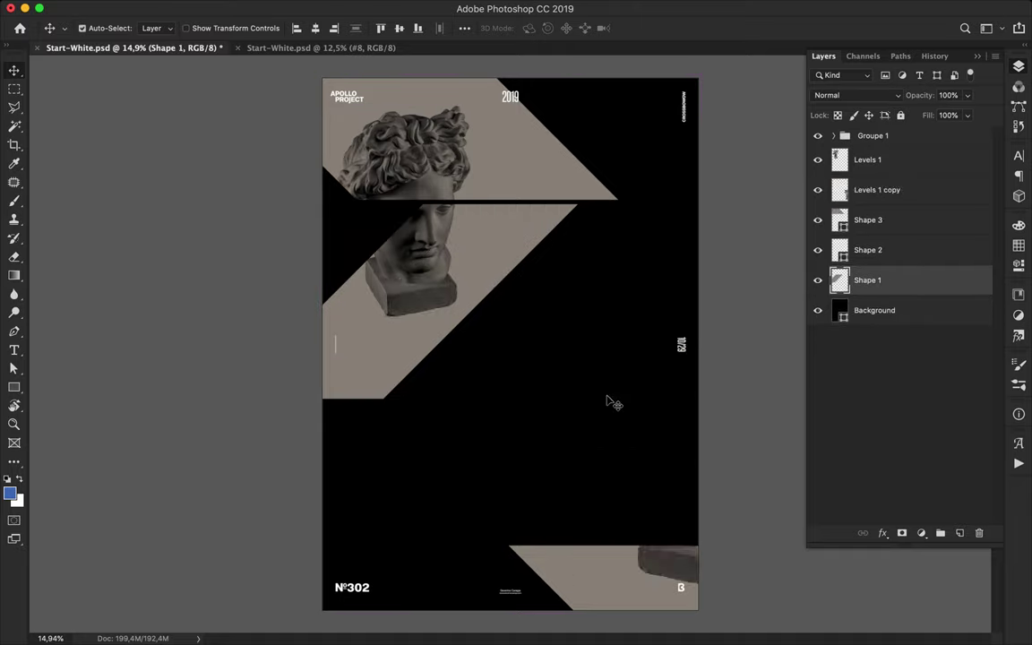
# Step: Enlarge the bottom-right panel to about 7650 by 3077 px by extending its anchor points up, left and past the right edge
pyautogui.click(599, 574)
pyautogui.press('a')
pyautogui.moveTo(572, 547); pyautogui.dragTo(478, 402)
pyautogui.moveTo(698, 452); pyautogui.dragTo(805, 453)
pyautogui.scroll(-3, 723, 588)
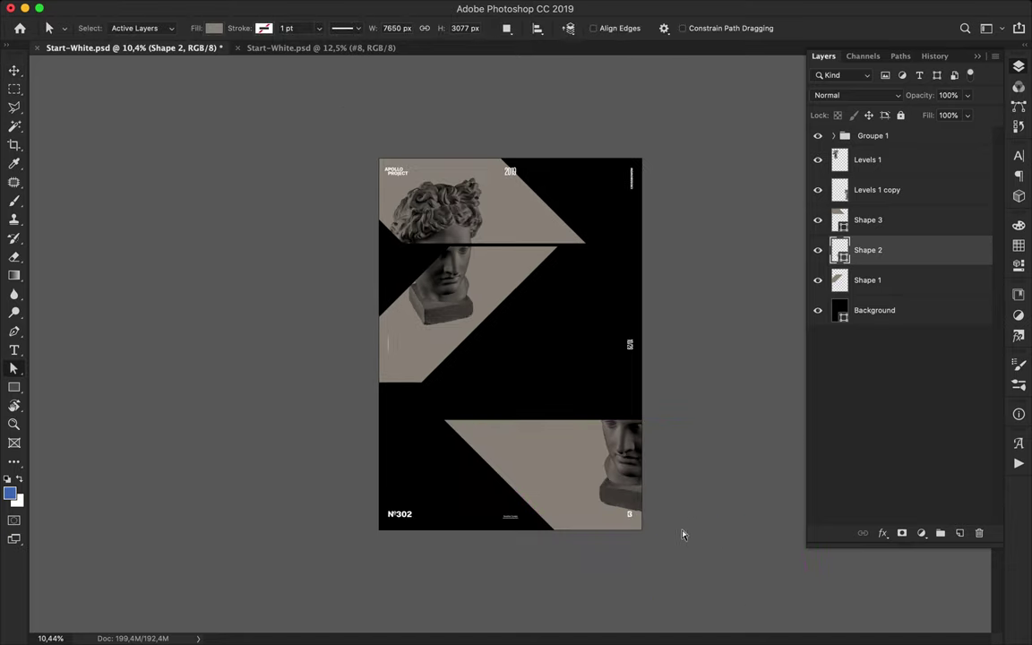
# Step: Move the bottom-right panel about 1540 px upward, and shift the top panel up to widen the gap beneath it
pyautogui.press('v')
pyautogui.moveTo(704, 541); pyautogui.dragTo(600, 409)
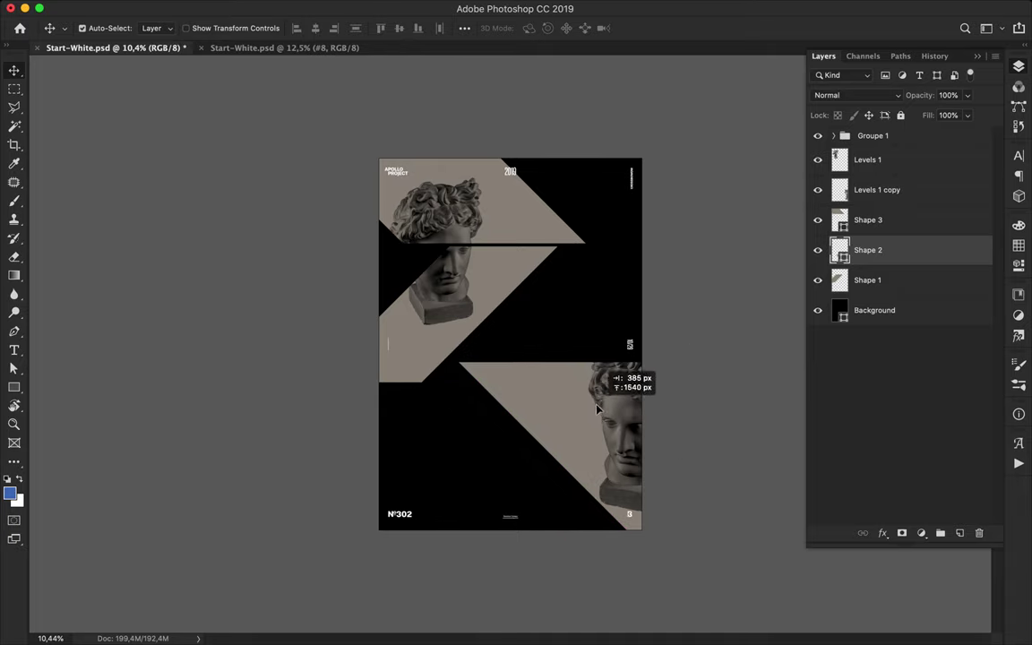
pyautogui.click(399, 314)
pyautogui.click(499, 191)
pyautogui.moveTo(499, 189)
pyautogui.mouseDown()
pyautogui.moveTo(486, 168)
pyautogui.moveTo(499, 173)
pyautogui.mouseUp()
pyautogui.scroll(3, 585, 244)
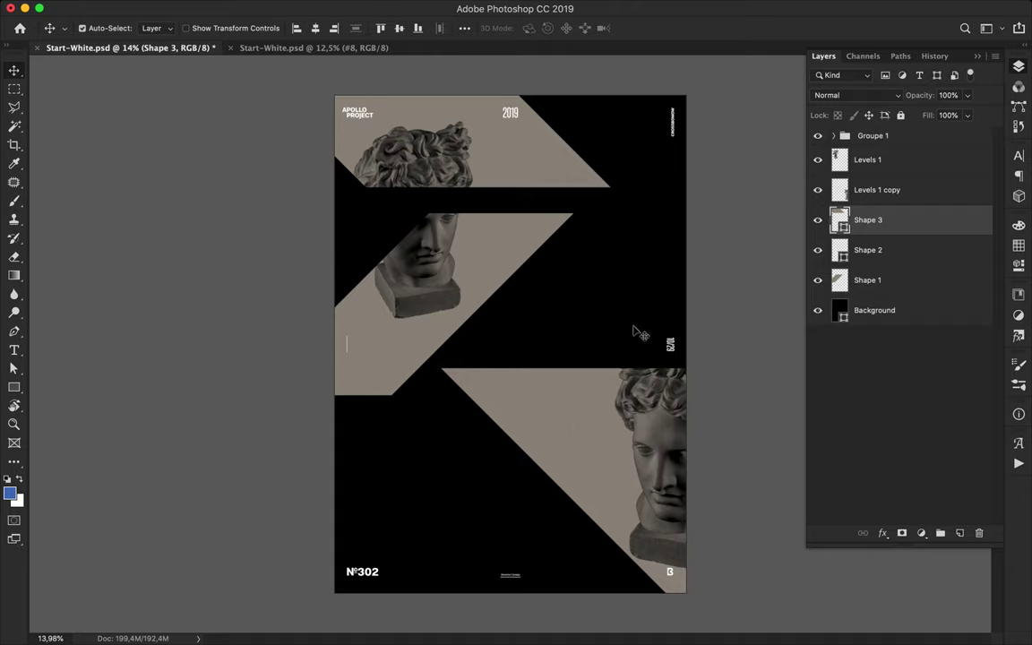
# Step: Replace the bottom-right panel with a pen-drawn slanted parallelogram about 4544 by 7860 px that runs past the right edge
pyautogui.click(622, 405)
pyautogui.press('Delete')
pyautogui.press('p')
pyautogui.click(704, 216)
pyautogui.click(493, 425)
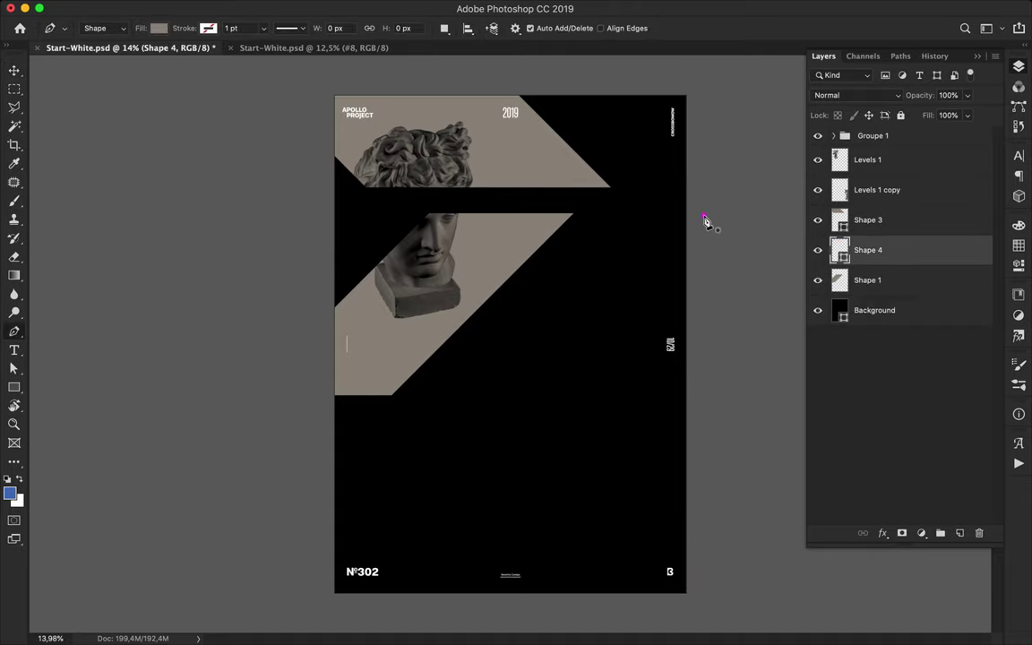
pyautogui.click(493, 602)
pyautogui.click(720, 376)
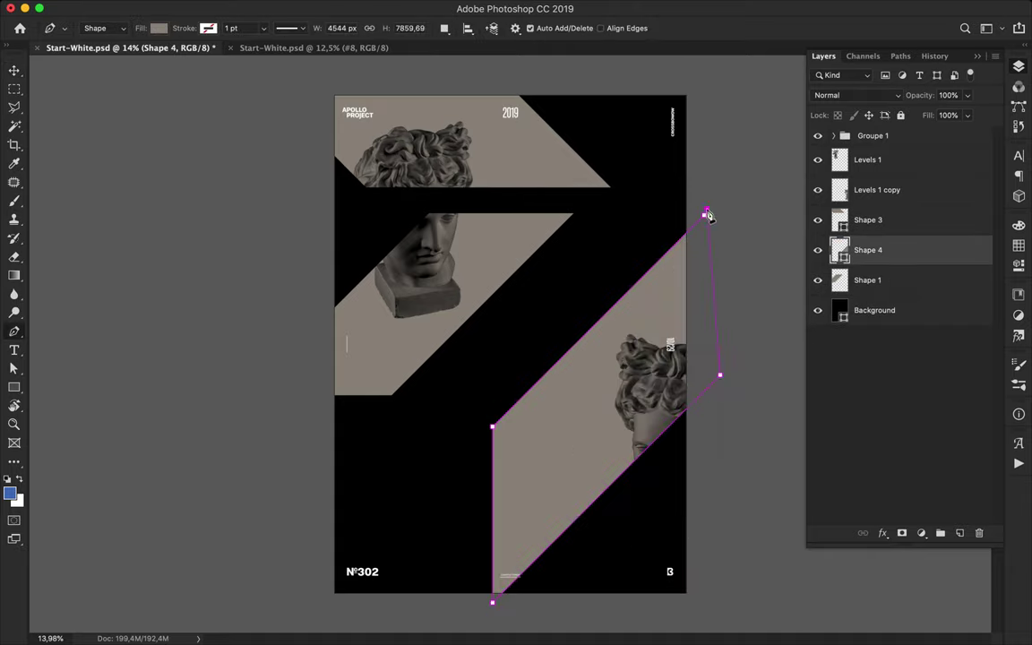
pyautogui.click(706, 216)
# Step: Move the new slanted panel down and right so that it frames the right-hand statue's face
pyautogui.press('v')
pyautogui.moveTo(697, 323); pyautogui.dragTo(693, 350)
pyautogui.moveTo(644, 312)
pyautogui.mouseDown()
pyautogui.moveTo(661, 356)
pyautogui.moveTo(640, 314)
pyautogui.mouseUp()
pyautogui.keyDown('super'); pyautogui.click(642, 361); pyautogui.keyUp('super')
pyautogui.moveTo(591, 407); pyautogui.dragTo(637, 466)
# Step: Replace the diagonal panel beneath the top panel with a narrower tan one about 4241 by 3800 px
pyautogui.click(421, 361)
pyautogui.press('Delete')
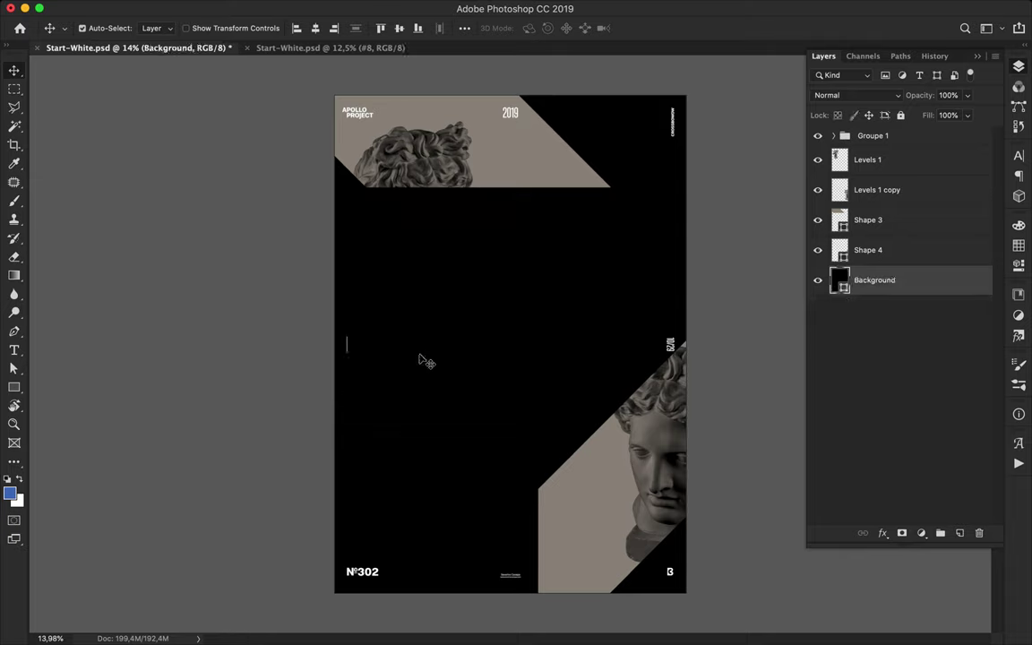
pyautogui.press('p')
pyautogui.click(299, 356)
pyautogui.click(423, 225)
pyautogui.click(509, 227)
pyautogui.click(320, 415)
pyautogui.click(297, 353)
pyautogui.click(159, 28)
pyautogui.click(88, 104)
pyautogui.click(681, 12)
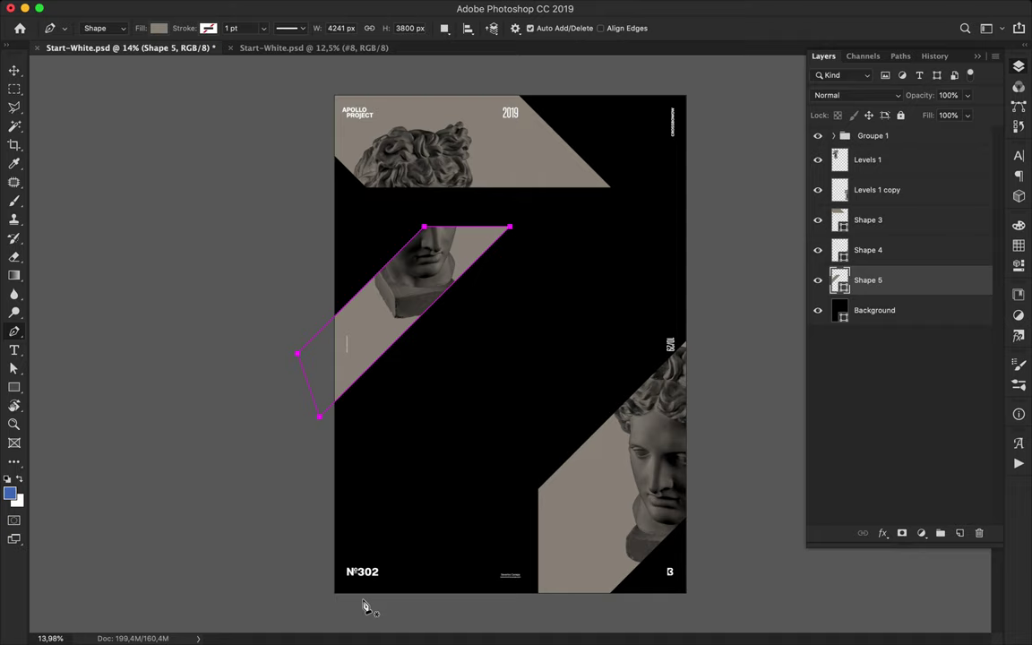
# Step: Draw a large tan panel with a vertical left side, a diagonal rising from it and a flat top past the right edge
pyautogui.click(363, 598)
pyautogui.click(362, 416)
pyautogui.click(563, 216)
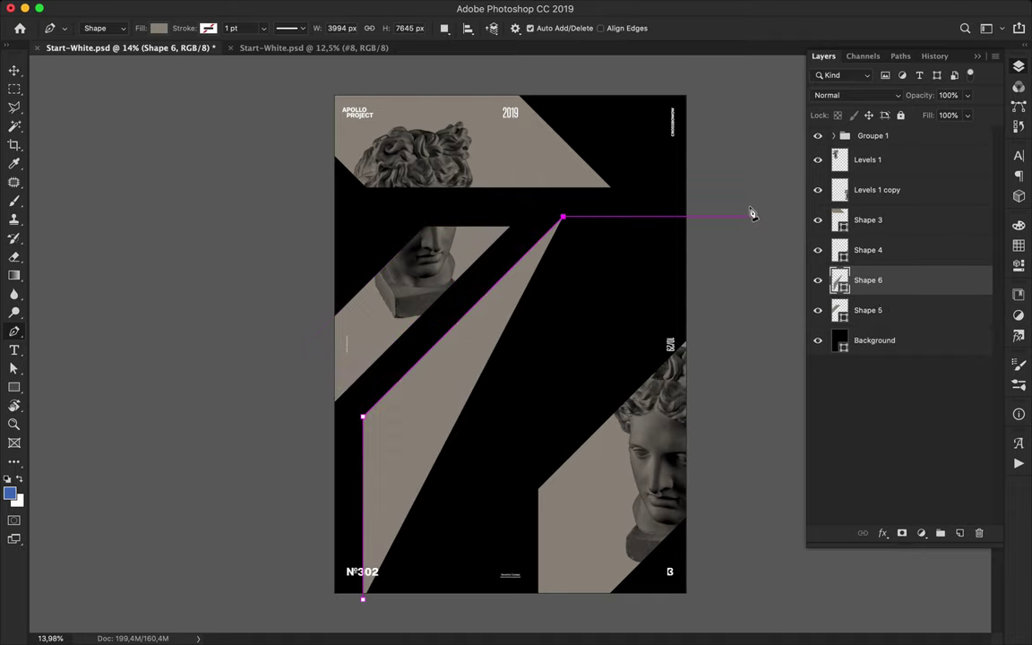
pyautogui.click(762, 216)
pyautogui.click(362, 598)
# Step: Lower the large panel and pull its upper anchor points down and left, leaving a thin gap to the lower-right panel
pyautogui.press('v')
pyautogui.moveTo(447, 468); pyautogui.dragTo(432, 512)
pyautogui.press('a')
pyautogui.moveTo(649, 263); pyautogui.dragTo(595, 323)
pyautogui.press('v')
pyautogui.click(734, 243)
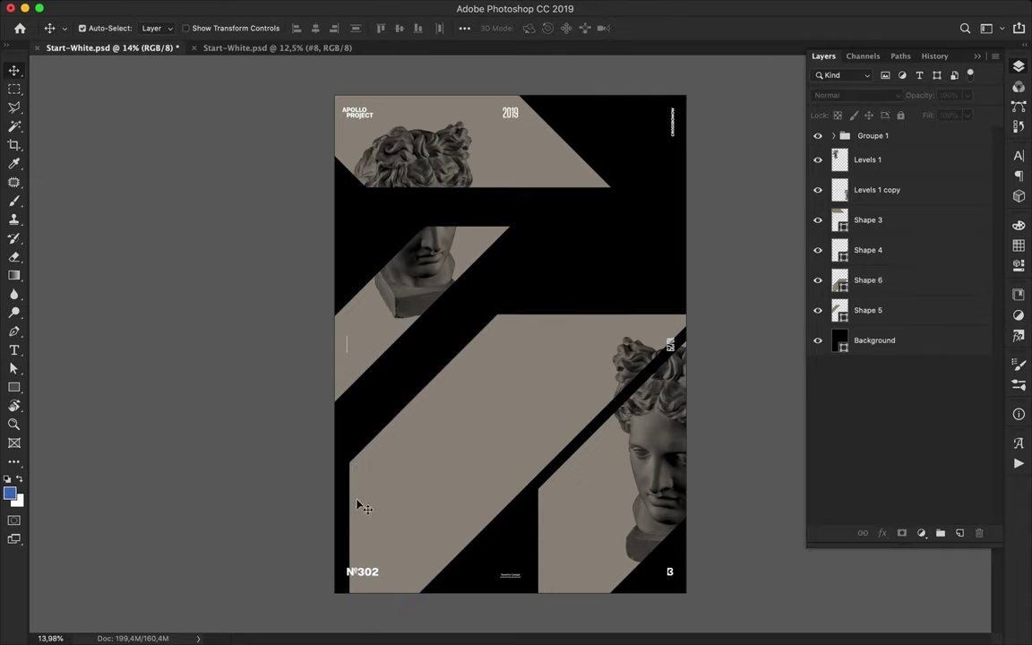
# Step: Try to shift the large panel's left-side anchor points inward
pyautogui.press('a')
pyautogui.click(396, 488)
pyautogui.moveTo(362, 513); pyautogui.dragTo(410, 476)
pyautogui.click(277, 519)
pyautogui.press('super+z')
# Step: Move the narrow diagonal panel up until it sits just beneath the top panel
pyautogui.press('v')
pyautogui.click(264, 510)
pyautogui.scroll(-1, 263, 512)
pyautogui.moveTo(378, 361); pyautogui.dragTo(377, 339)
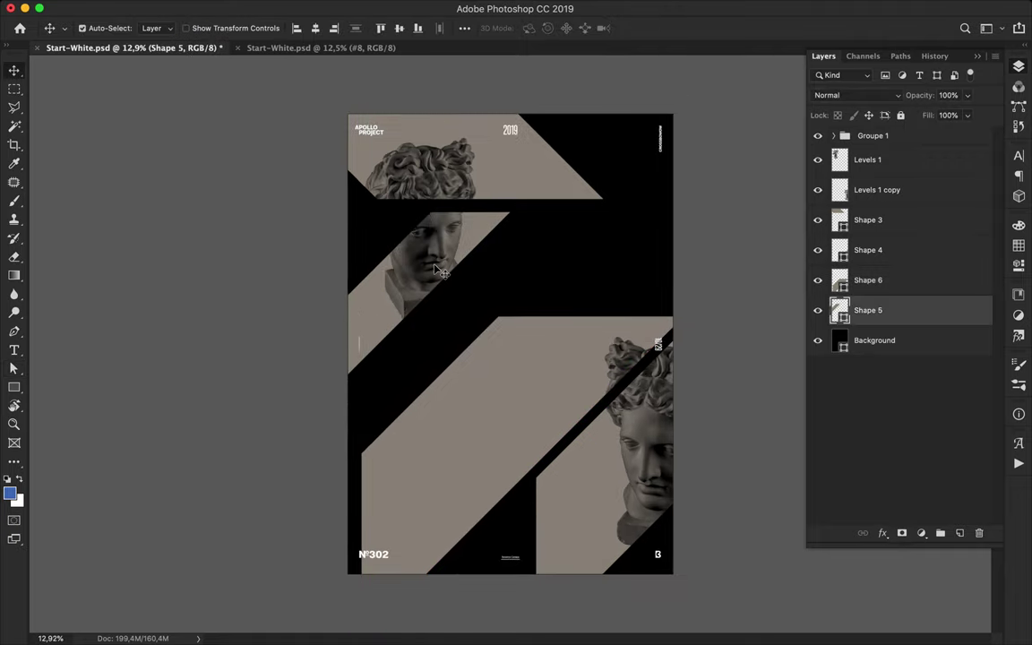
# Step: Add the white title OBJECTIVE in 240 pt Molde Medium beside the narrow diagonal panel
pyautogui.click(896, 191)
pyautogui.click(900, 215)
pyautogui.press('t')
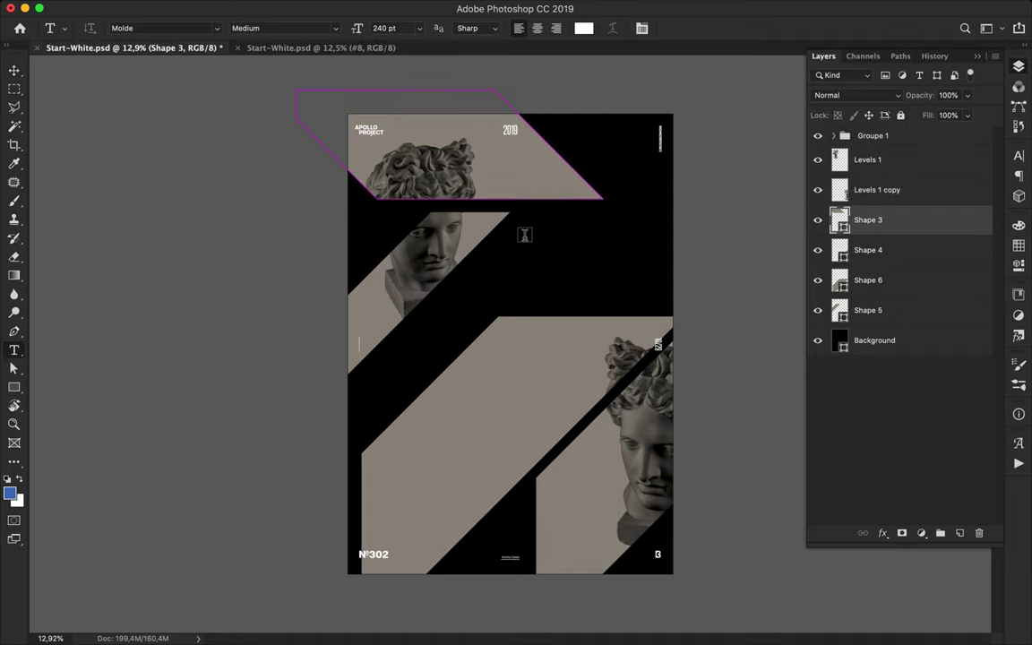
pyautogui.click(523, 237)
pyautogui.write('OBJECTIVE')
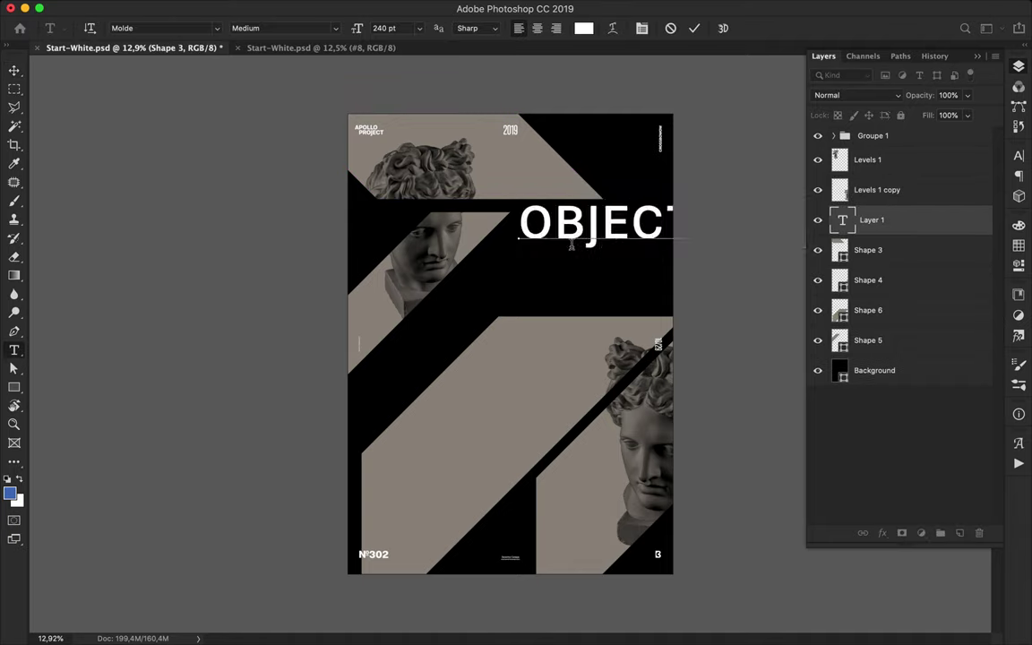
pyautogui.press('Escape')
pyautogui.press('v')
# Step: Shift the OBJECTIVE title left and up, and stack its layer below Shape 4
pyautogui.moveTo(608, 235); pyautogui.dragTo(565, 219)
pyautogui.moveTo(880, 220); pyautogui.dragTo(871, 345)
pyautogui.moveTo(624, 211)
pyautogui.mouseDown()
pyautogui.moveTo(624, 223)
pyautogui.moveTo(614, 219)
pyautogui.mouseUp()
pyautogui.moveTo(879, 340); pyautogui.dragTo(879, 303)
# Step: Duplicate the OBJECTIVE title at the lower left and stack the copy between Shape 5 and Shape 6
pyautogui.moveTo(617, 222); pyautogui.dragTo(417, 345)
pyautogui.moveTo(886, 310); pyautogui.dragTo(902, 375)
pyautogui.moveTo(401, 361); pyautogui.dragTo(364, 387)
pyautogui.moveTo(882, 281); pyautogui.dragTo(902, 391)
# Step: Lower the first title so OBJE runs off the right edge, and raise the copy so CTIVE emerges from behind the diagonal panel
pyautogui.moveTo(647, 182); pyautogui.dragTo(645, 316)
pyautogui.doubleClick(430, 375)
pyautogui.press('Escape')
pyautogui.press('v')
pyautogui.moveTo(430, 375); pyautogui.dragTo(425, 354)
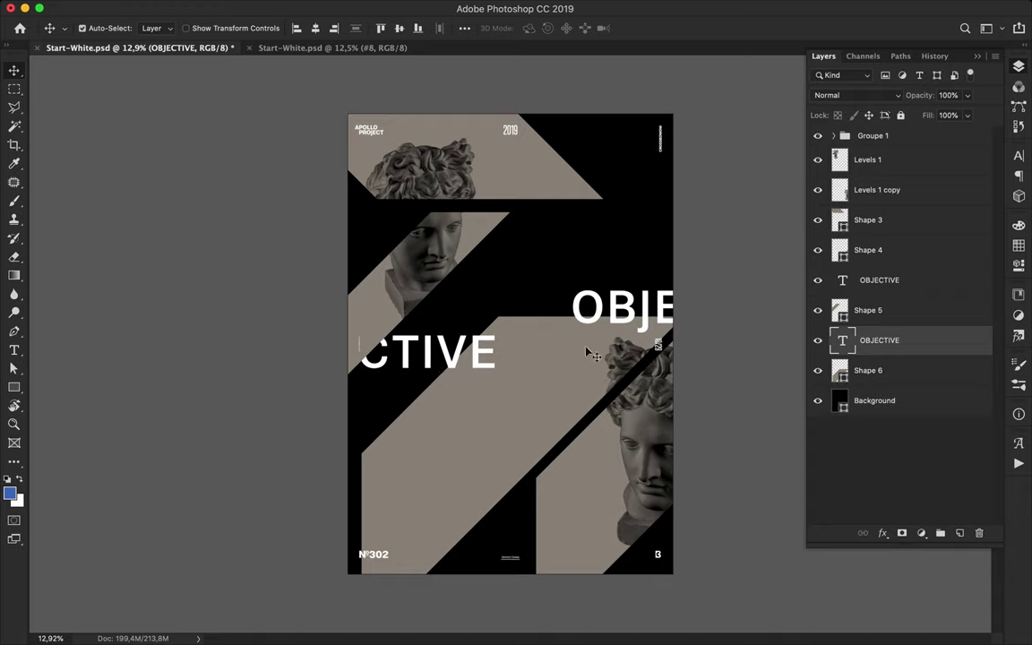
# Step: Group the layers from Shape 3 down to the background and name the group Background
pyautogui.press('p')
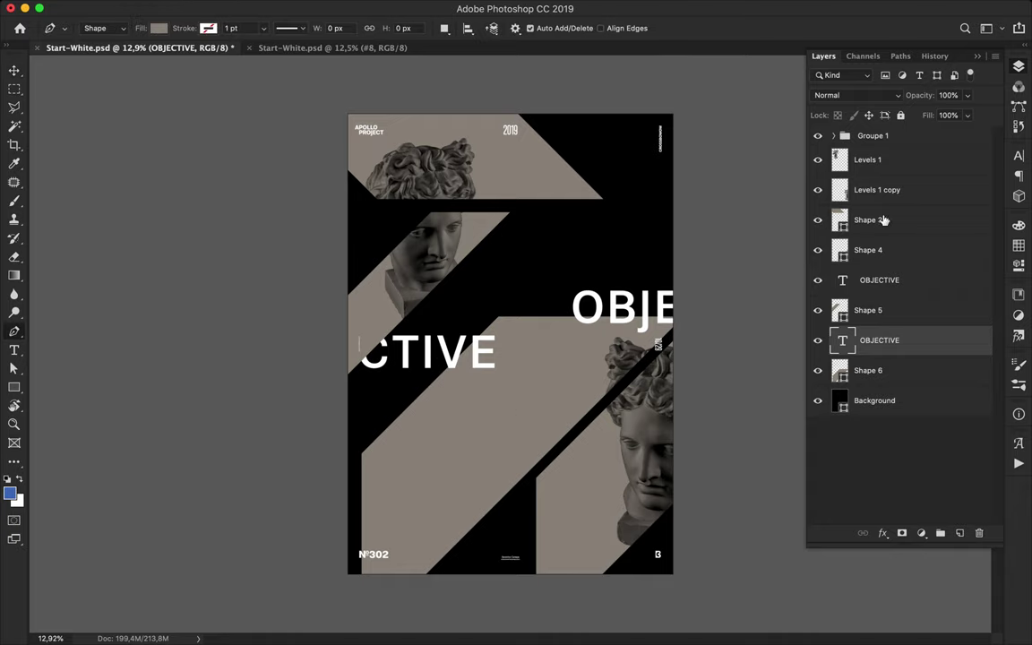
pyautogui.click(883, 220)
pyautogui.keyDown('shift'); pyautogui.click(879, 368); pyautogui.keyUp('shift')
pyautogui.keyDown('shift'); pyautogui.click(882, 400); pyautogui.keyUp('shift')
pyautogui.click(941, 533)
pyautogui.doubleClick(872, 214)
pyautogui.write('Background')
pyautogui.press('Return')
# Step: Draw a slim black diagonal bar about 1665 by 1665 px across the lower-right panel's slanted upper-left corner on a new layer
pyautogui.click(959, 532)
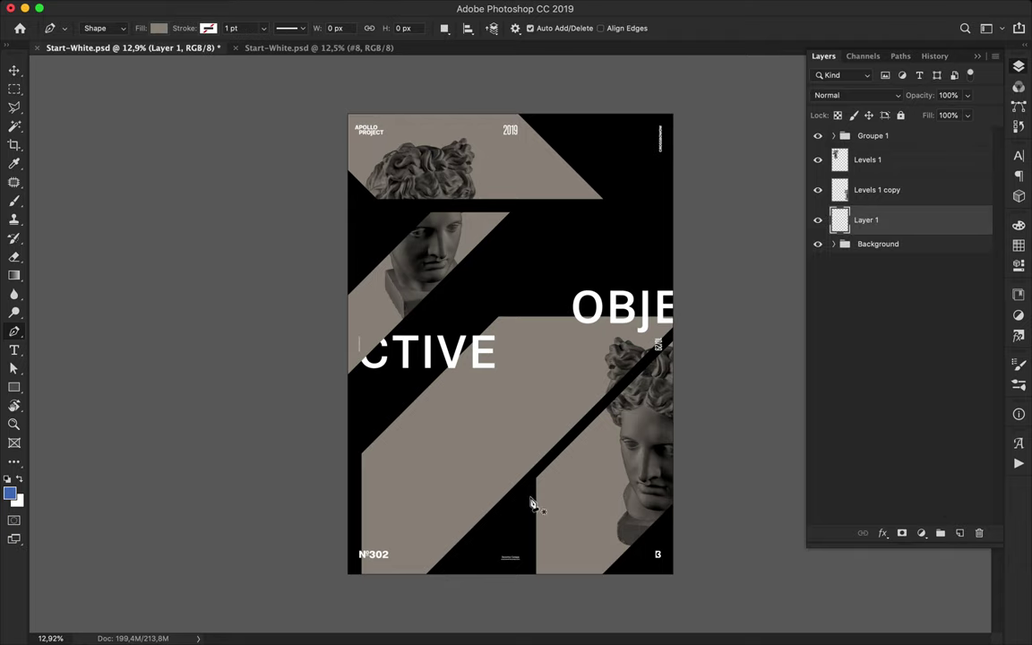
pyautogui.scroll(2, 531, 503)
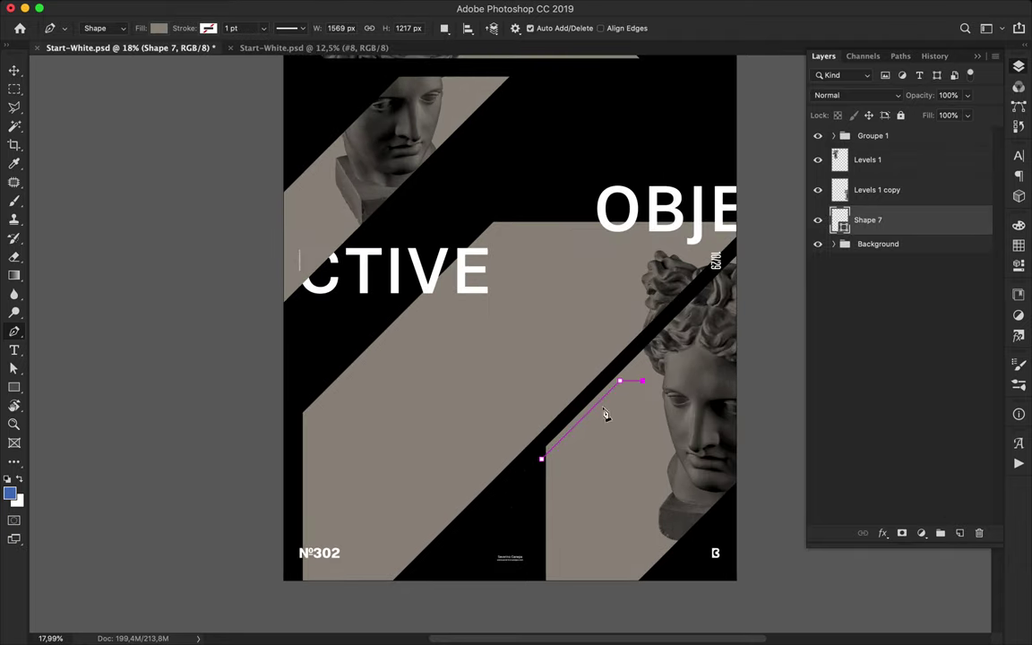
pyautogui.click(159, 29)
pyautogui.click(97, 104)
pyautogui.press('v')
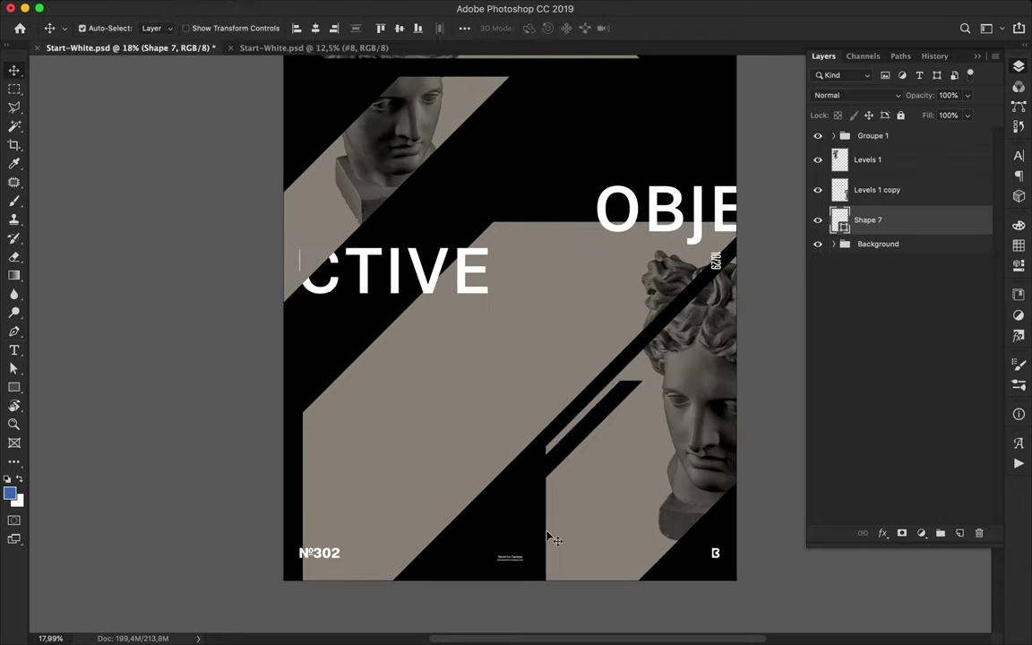
pyautogui.press('a')
pyautogui.press('super+minus')
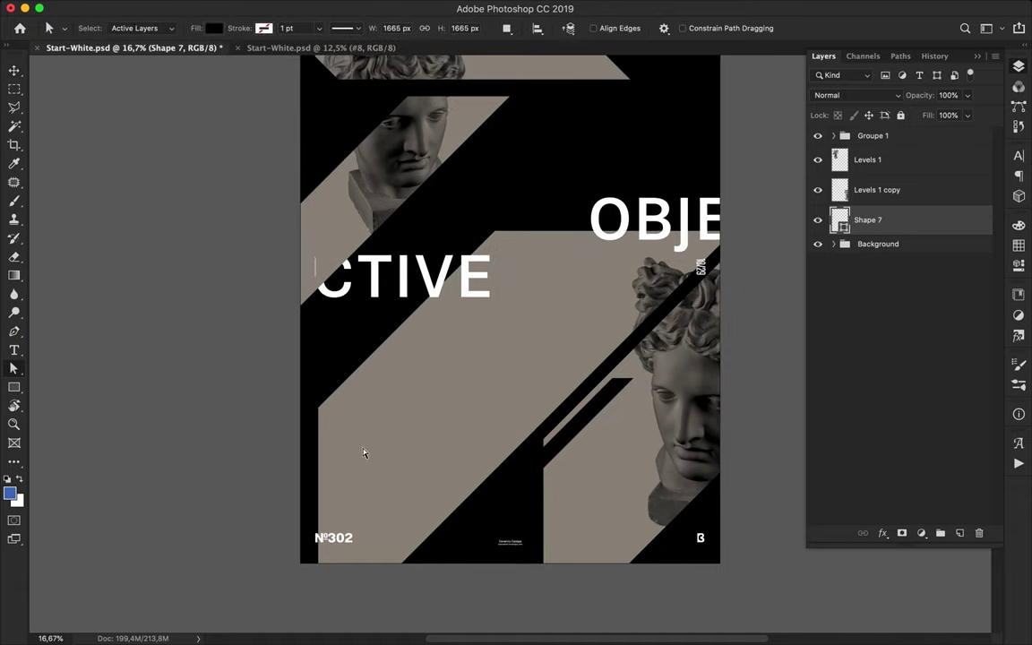
# Step: Draw a second thin black diagonal strip, about 2810 by 2649 px, along the large panel's lower-right edge
pyautogui.press('p')
pyautogui.click(622, 344)
pyautogui.click(462, 502)
pyautogui.press('v')
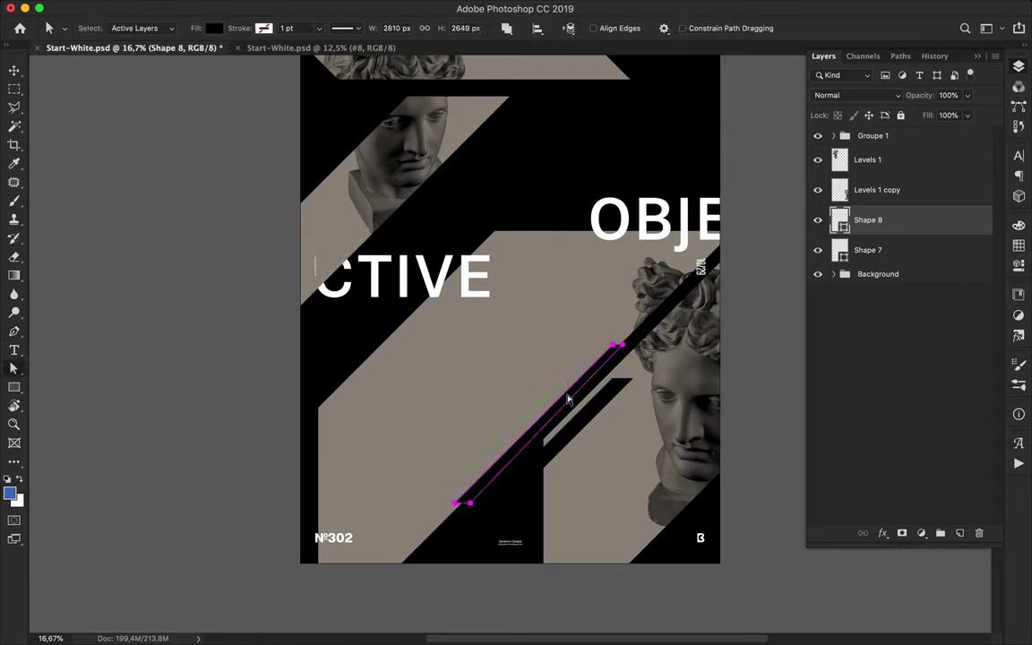
pyautogui.click(739, 383)
# Step: Shift the second black strip slightly left so it cuts deeper into the large panel
pyautogui.press('a')
pyautogui.press('v')
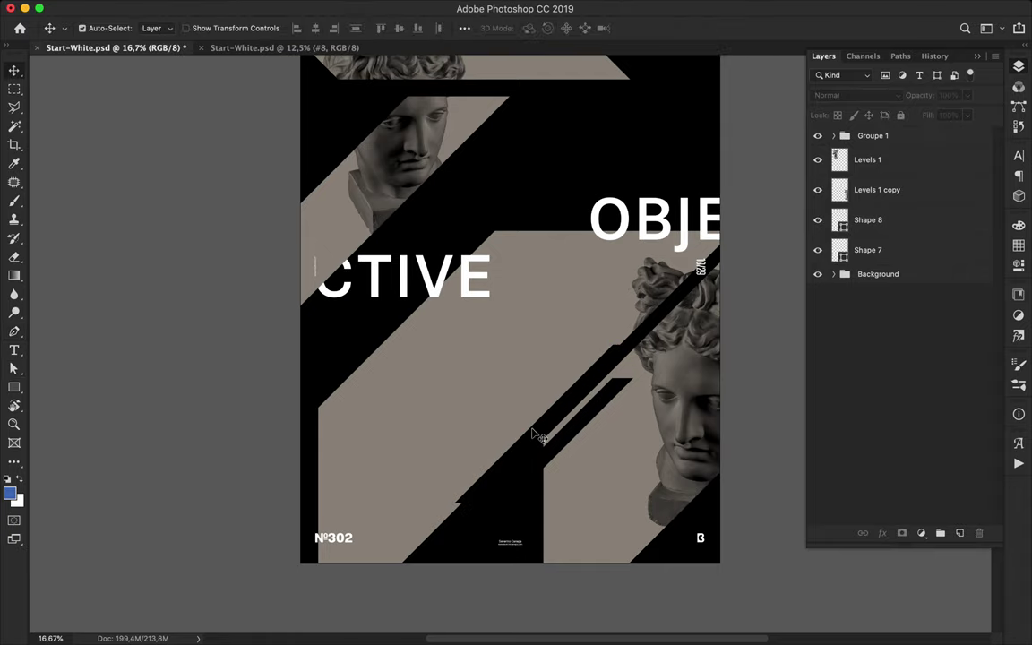
pyautogui.click(535, 433)
pyautogui.press('a')
pyautogui.click(530, 433)
pyautogui.moveTo(526, 438); pyautogui.dragTo(513, 437)
pyautogui.press('v')
pyautogui.click(761, 454)
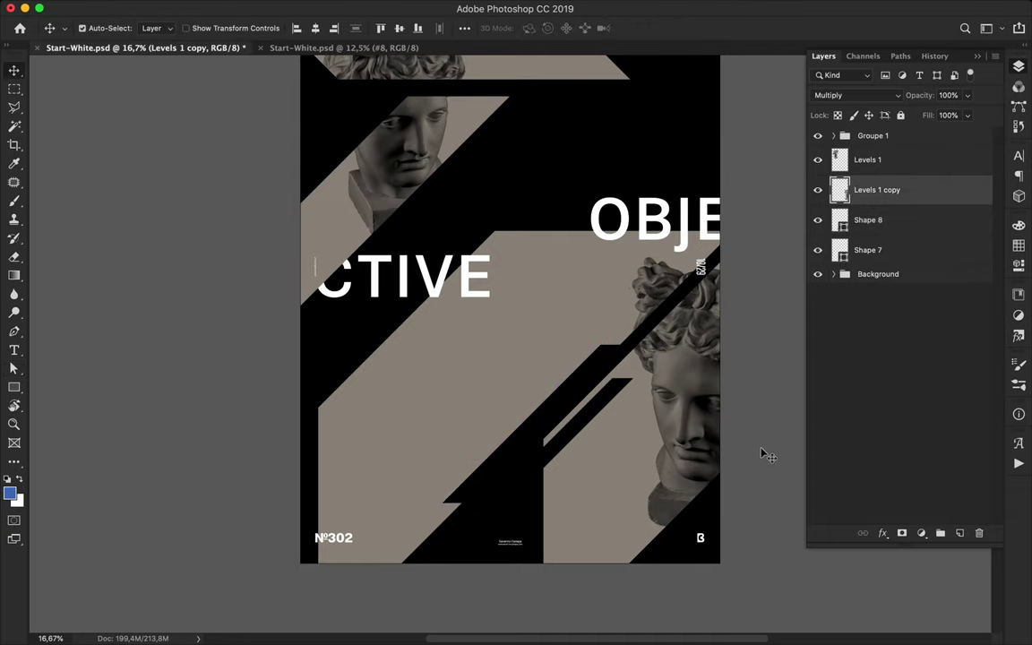
# Step: Delete the second black strip from the large panel's edge
pyautogui.scroll(-2, 528, 421)
pyautogui.hotkey('alt', '[')
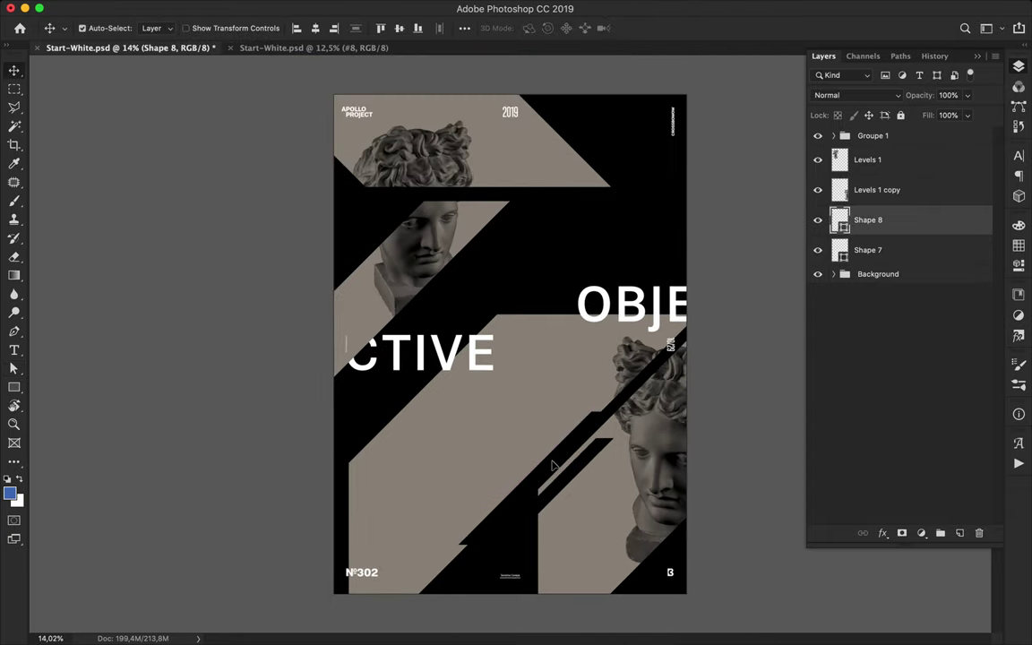
pyautogui.press('Delete')
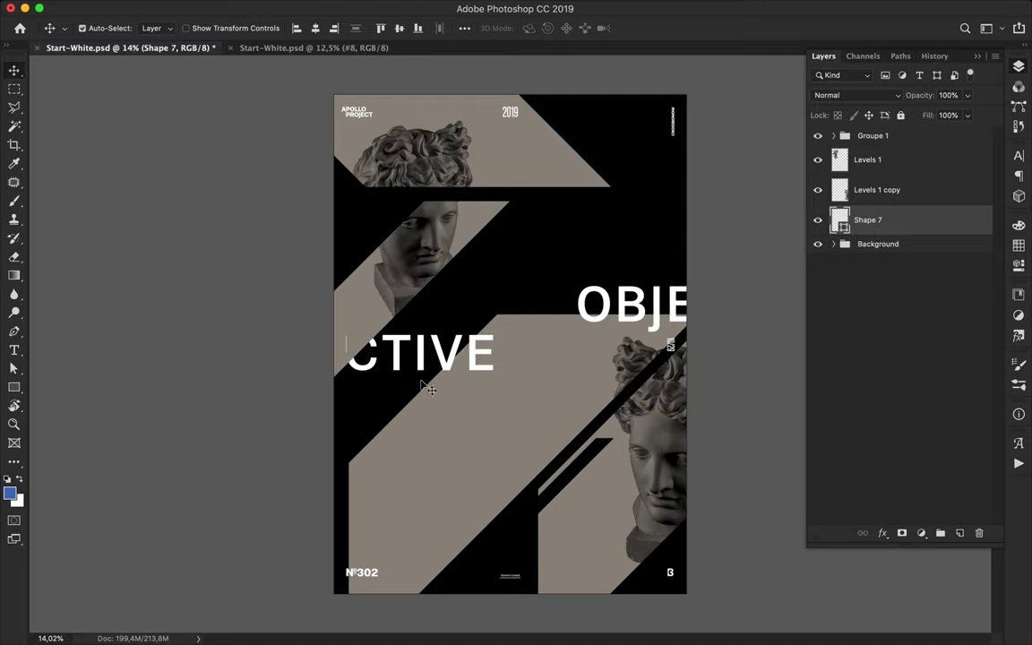
# Step: Draw a black four-sided shape over the upper-left corner of the large panel, between CTIVE and OBJE
pyautogui.press('p')
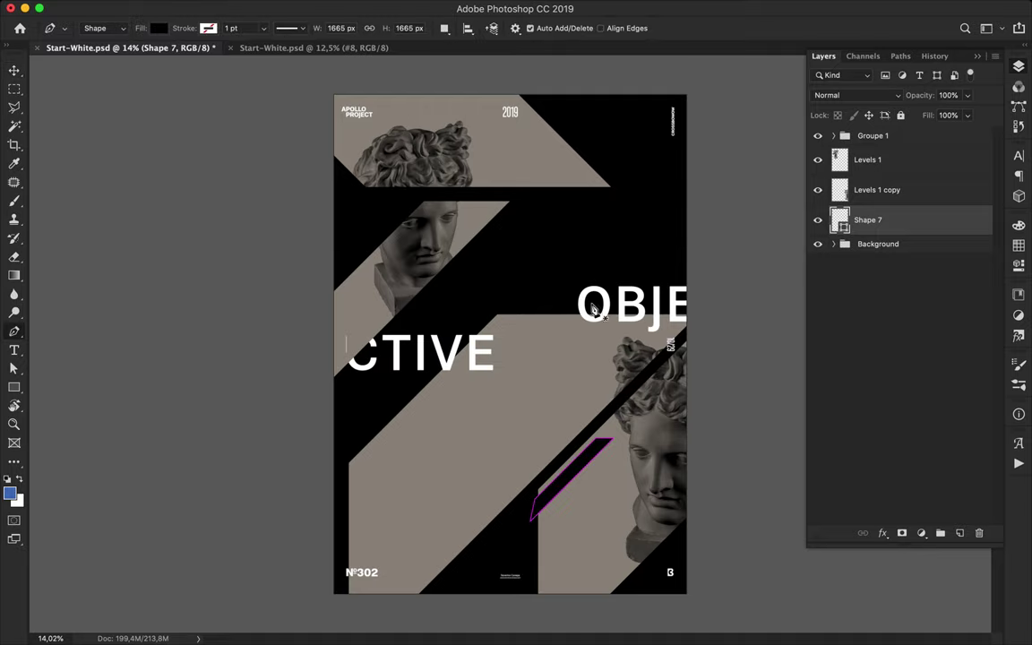
pyautogui.click(571, 304)
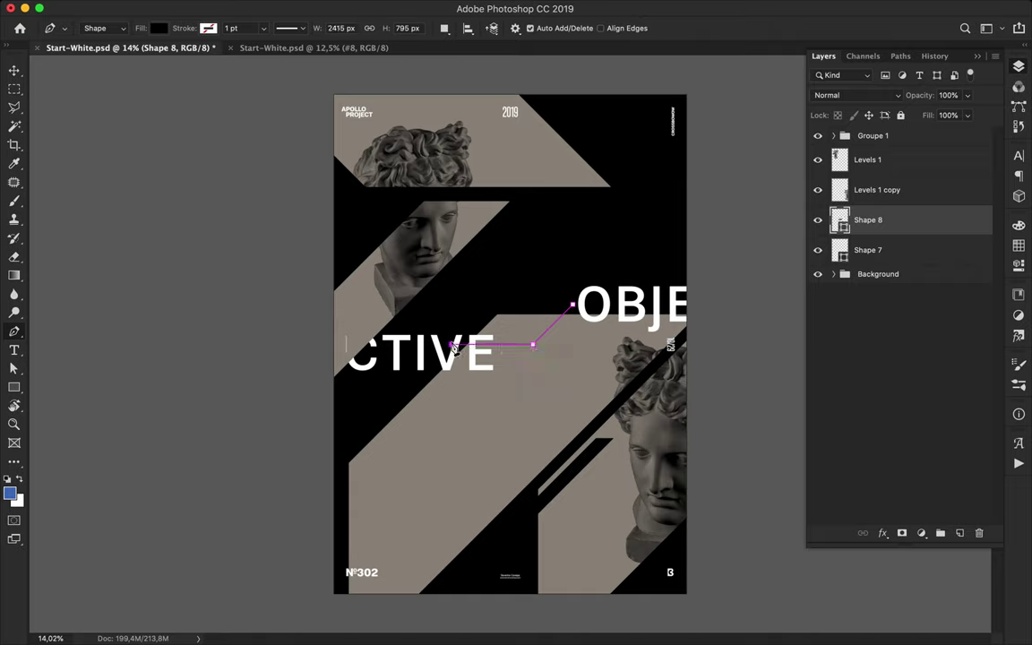
pyautogui.click(502, 297)
pyautogui.click(572, 304)
# Step: Move the new black shape's layer into the Background group, between the lower OBJECTIVE text and Shape 6
pyautogui.press('v')
pyautogui.moveTo(875, 224); pyautogui.dragTo(893, 359)
pyautogui.click(835, 275)
pyautogui.moveTo(890, 337); pyautogui.dragTo(890, 375)
pyautogui.moveTo(889, 369); pyautogui.dragTo(888, 426)
# Step: Extend the black shape's lower anchor points down and left to make it about 3397 by 1912 px
pyautogui.press('a')
pyautogui.moveTo(510, 347); pyautogui.dragTo(461, 408)
pyautogui.click(551, 267)
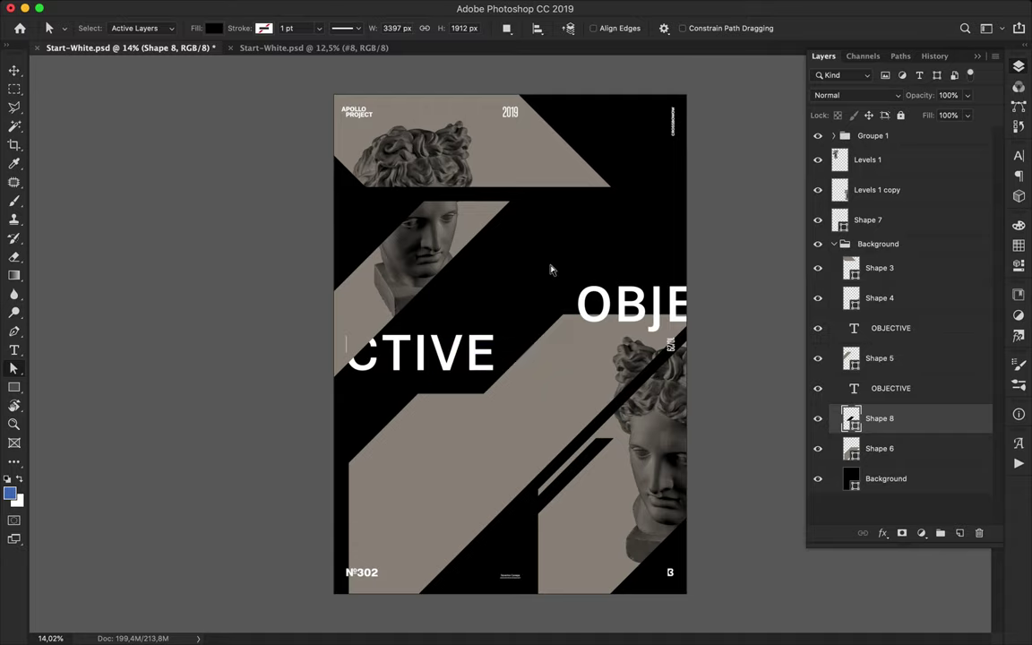
# Step: Draw a thin vertical black bar about 120 by 2763 px just inside the large panel's left side
pyautogui.press('p')
pyautogui.click(357, 472)
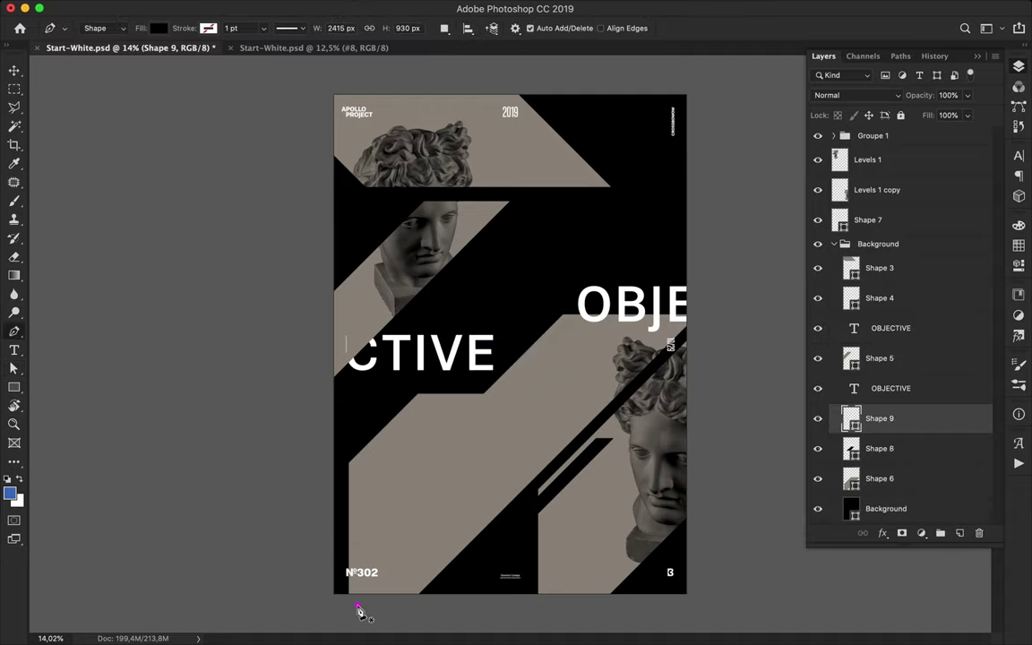
pyautogui.press('v')
pyautogui.click(422, 606)
pyautogui.moveTo(362, 544); pyautogui.dragTo(355, 534)
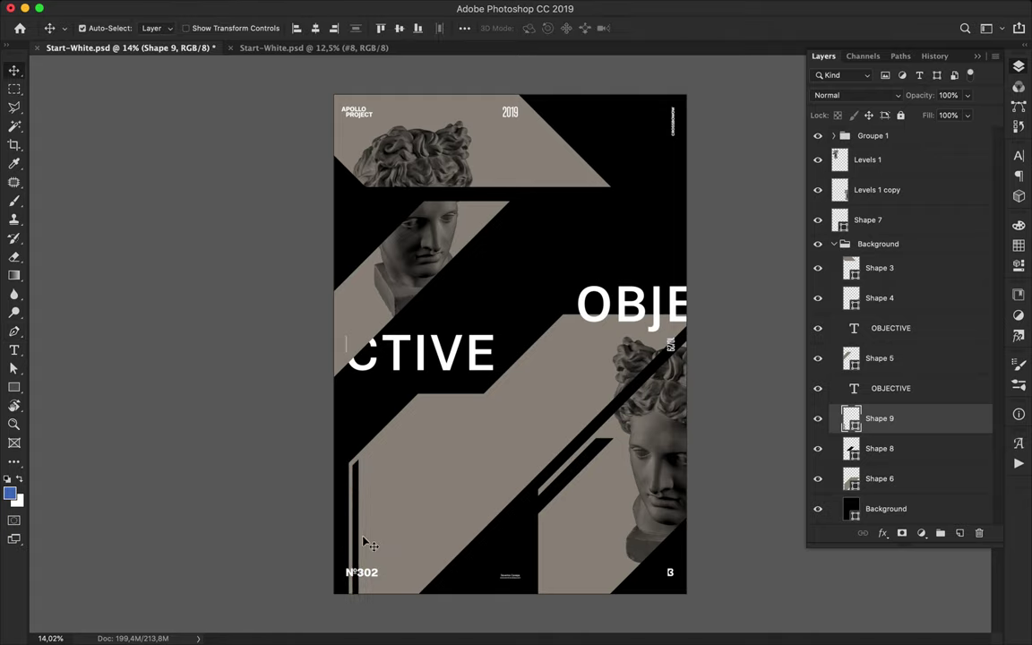
# Step: Enlarge the black diagonal bar on the lower-right panel to about 1895 by 1895 px by moving its anchor points
pyautogui.press('a')
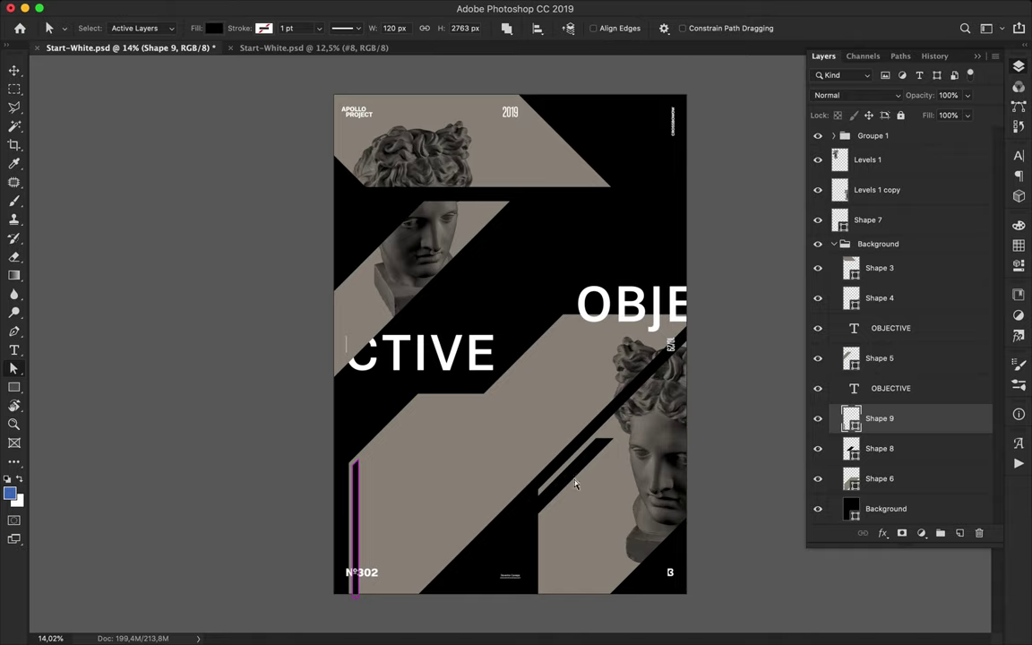
pyautogui.press('v')
pyautogui.click(563, 488)
pyautogui.press('a')
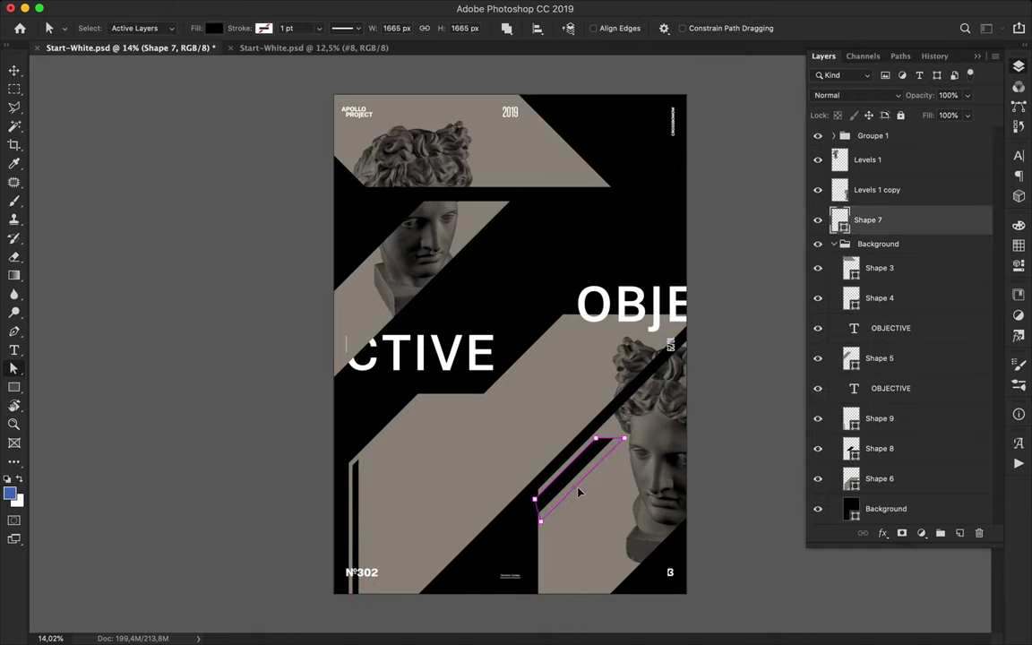
pyautogui.moveTo(539, 521); pyautogui.dragTo(528, 534)
pyautogui.click(464, 620)
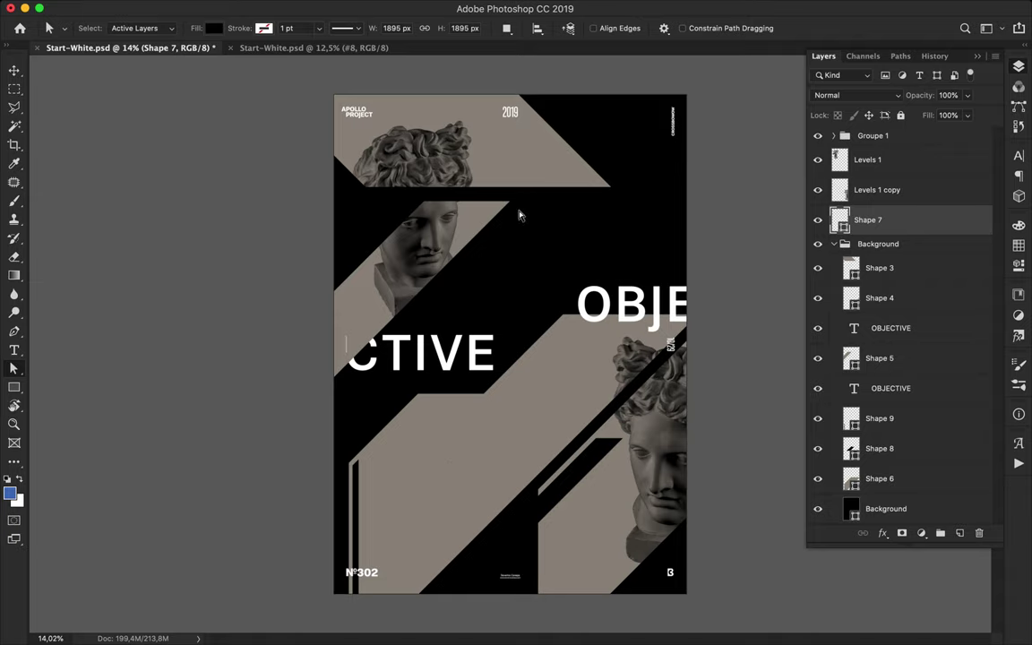
# Step: Delete the thin vertical black bar at the large panel's left side
pyautogui.press('v')
pyautogui.click(358, 487)
pyautogui.press('Delete')
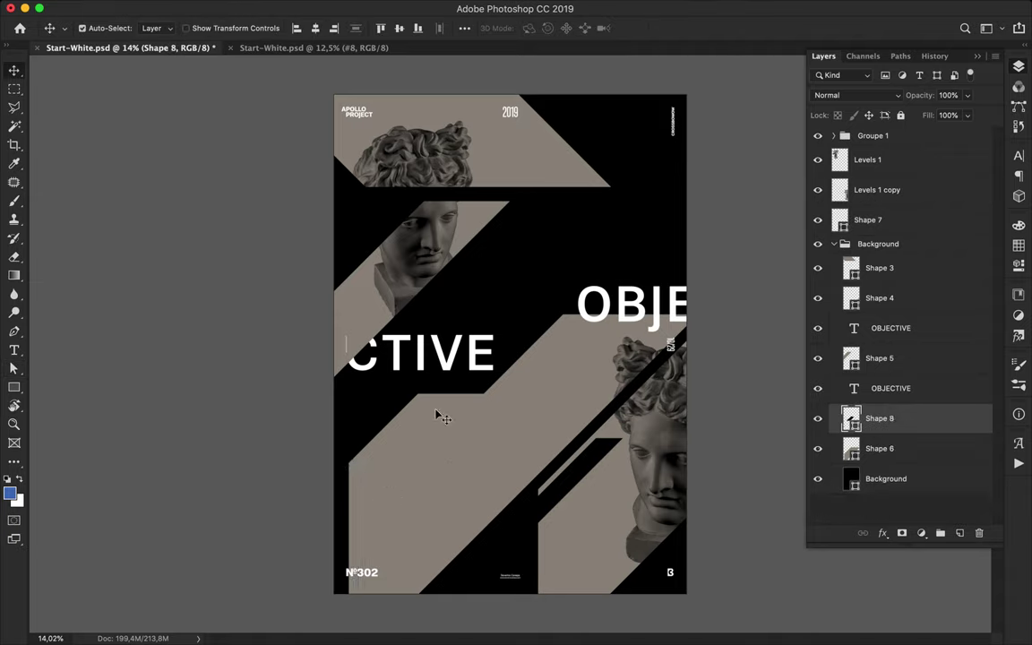
# Step: Try to draw further shapes along the large panel's diagonal edge and above OBJE
pyautogui.press('p')
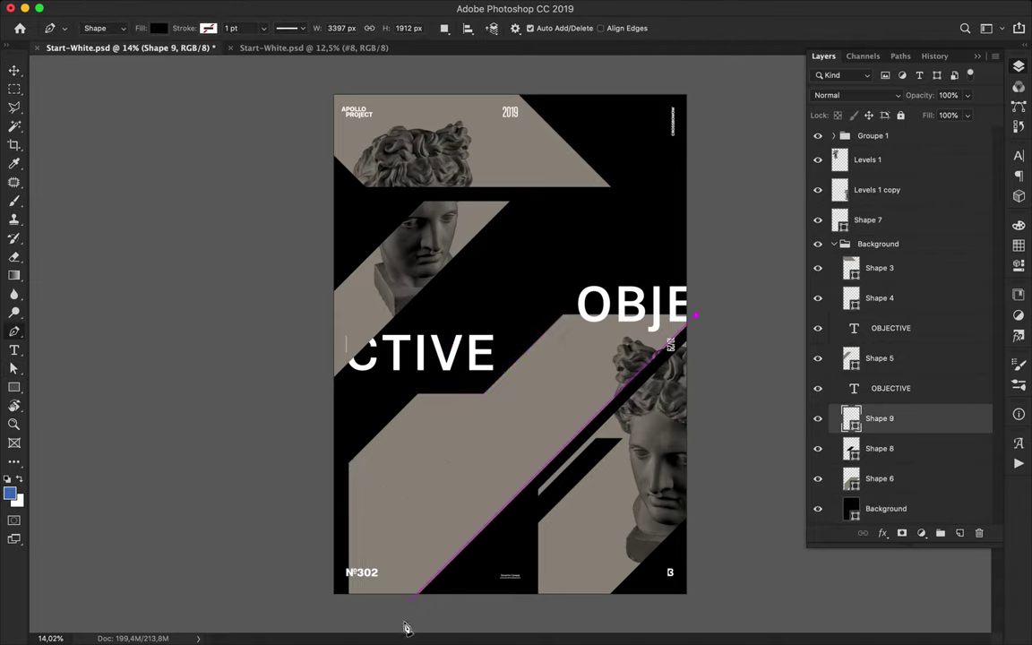
pyautogui.press('a')
pyautogui.press('p')
pyautogui.click(586, 309)
pyautogui.click(624, 224)
pyautogui.click(575, 316)
pyautogui.press('super+z')
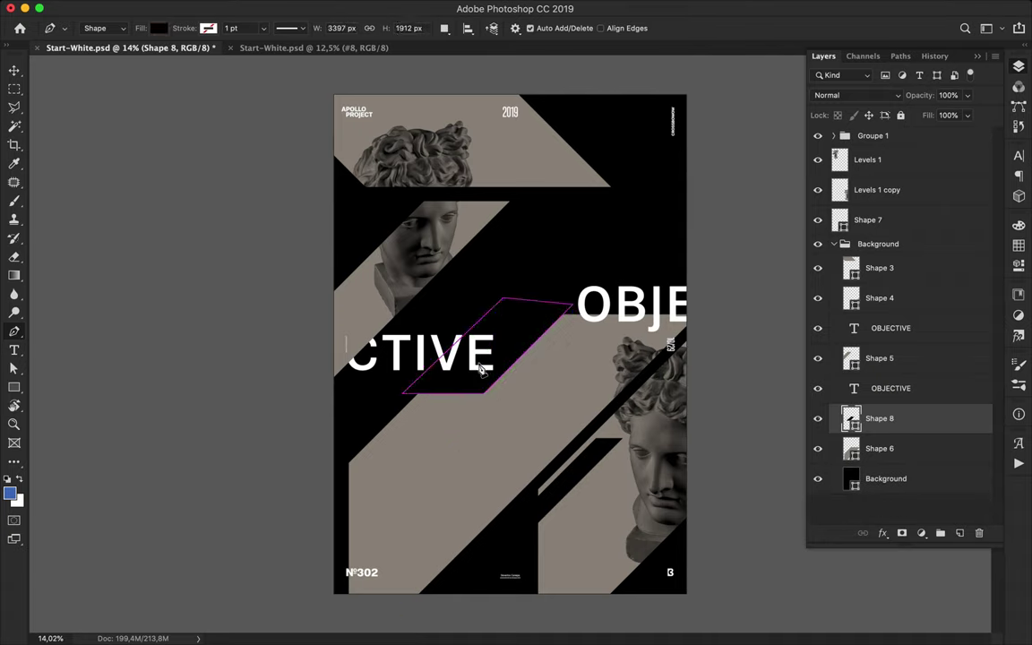
# Step: Draw a small tan parallelogram about 1575 by 846 px at the poster's right edge, above OBJE
pyautogui.press('v')
pyautogui.click(706, 235)
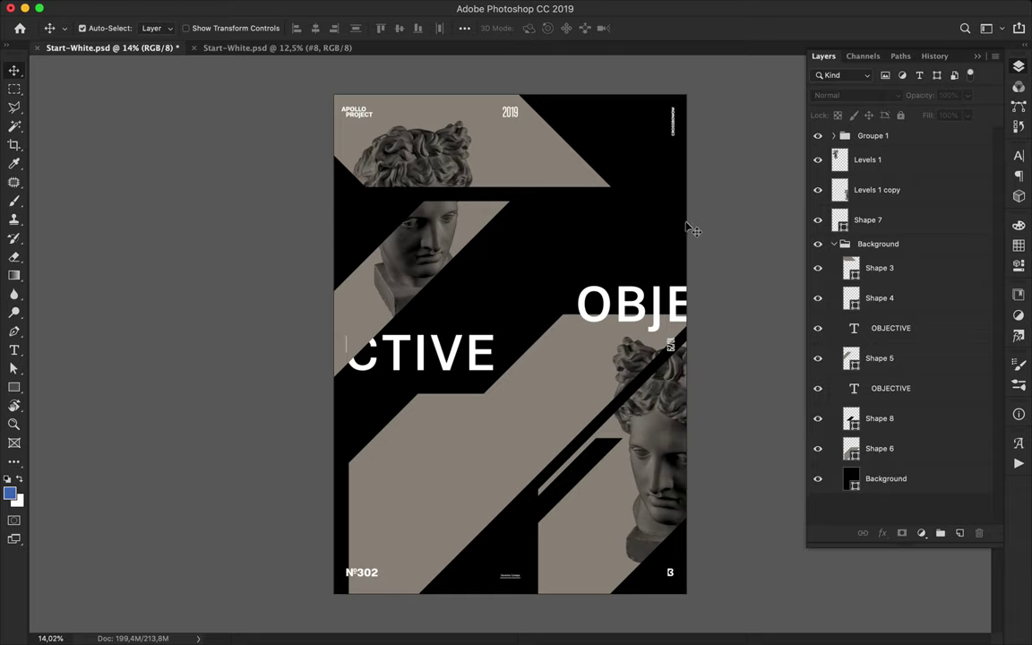
pyautogui.press('p')
pyautogui.click(693, 259)
pyautogui.click(614, 215)
pyautogui.click(650, 216)
pyautogui.click(692, 259)
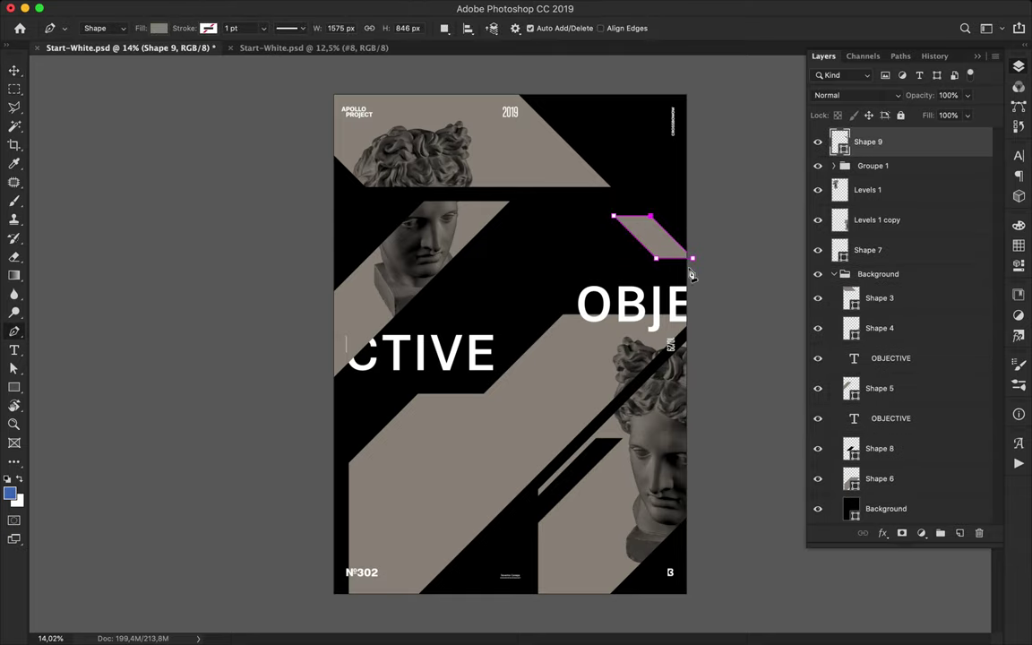
# Step: Fill the small parallelogram above OBJE with white
pyautogui.scroll(5, 693, 258)
pyautogui.moveTo(692, 259); pyautogui.dragTo(597, 239)
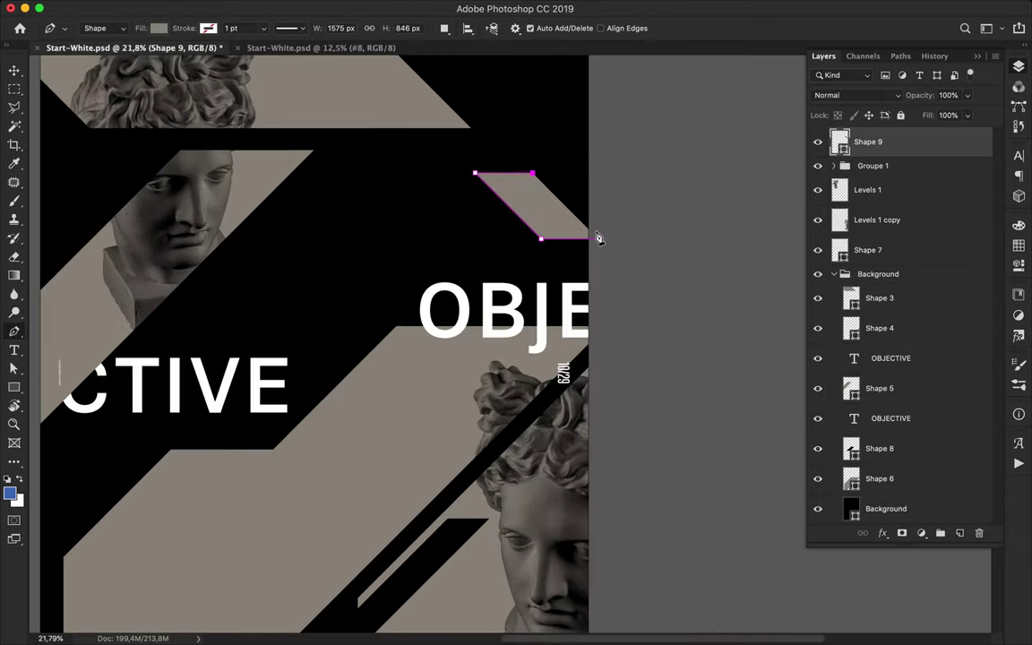
pyautogui.press('a')
pyautogui.click(213, 29)
pyautogui.click(143, 101)
pyautogui.press('v')
pyautogui.click(640, 201)
pyautogui.scroll(-5, 640, 201)
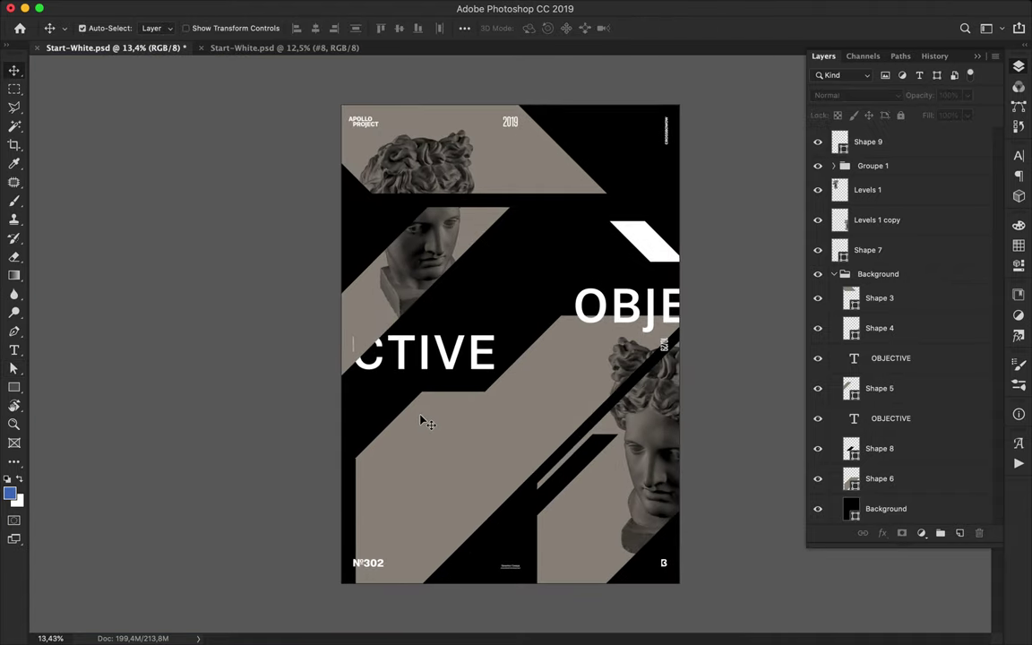
# Step: Draw a thin vertical bar about 157 by 1653 px at the large panel's upper-left corner and fill it white
pyautogui.press('p')
pyautogui.click(371, 393)
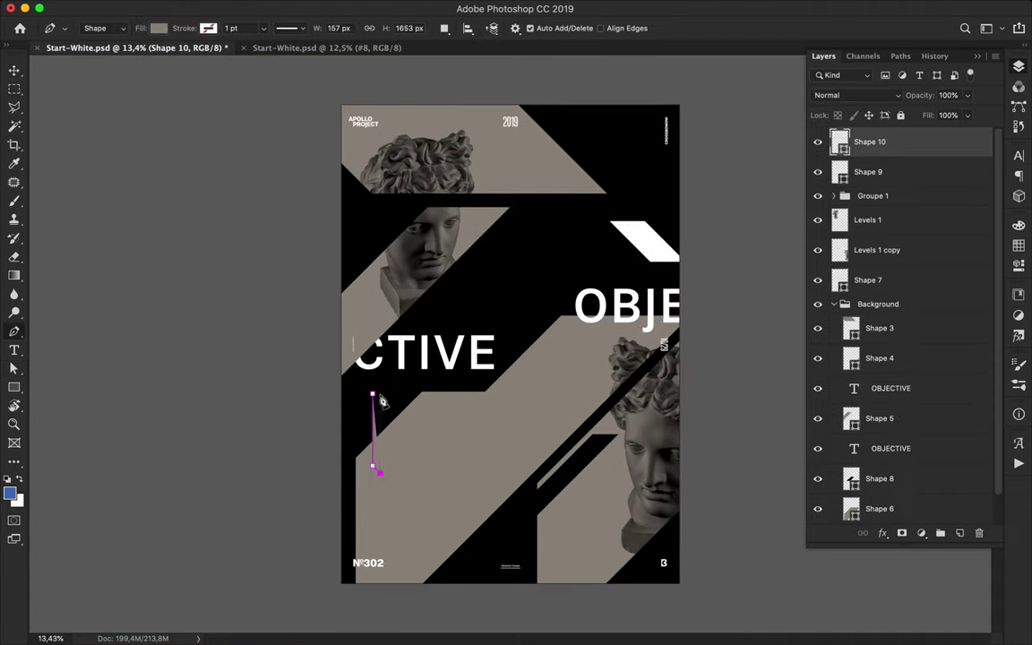
pyautogui.press('a')
pyautogui.click(216, 29)
pyautogui.click(143, 103)
# Step: Try to rasterize and reposition the thin vertical white bar, and delete it
pyautogui.press('l')
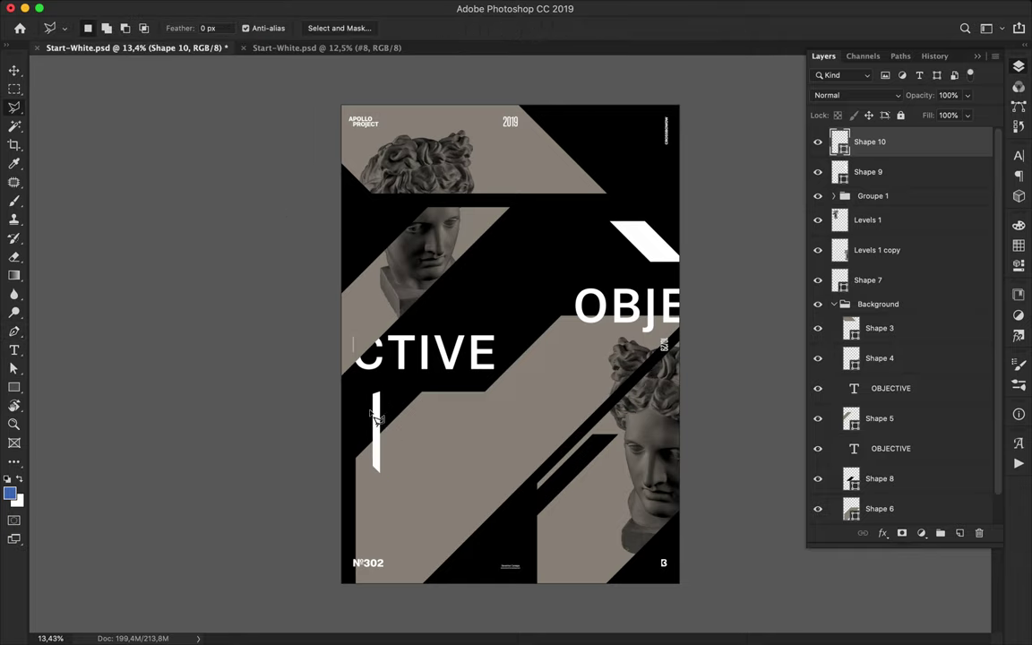
pyautogui.click(370, 409)
pyautogui.press('Delete')
pyautogui.click(631, 224)
pyautogui.rightClick(929, 142)
pyautogui.click(833, 235)
pyautogui.press('v')
pyautogui.click(473, 426)
pyautogui.press('m')
pyautogui.click(470, 425)
pyautogui.press('v')
pyautogui.moveTo(378, 437); pyautogui.dragTo(373, 445)
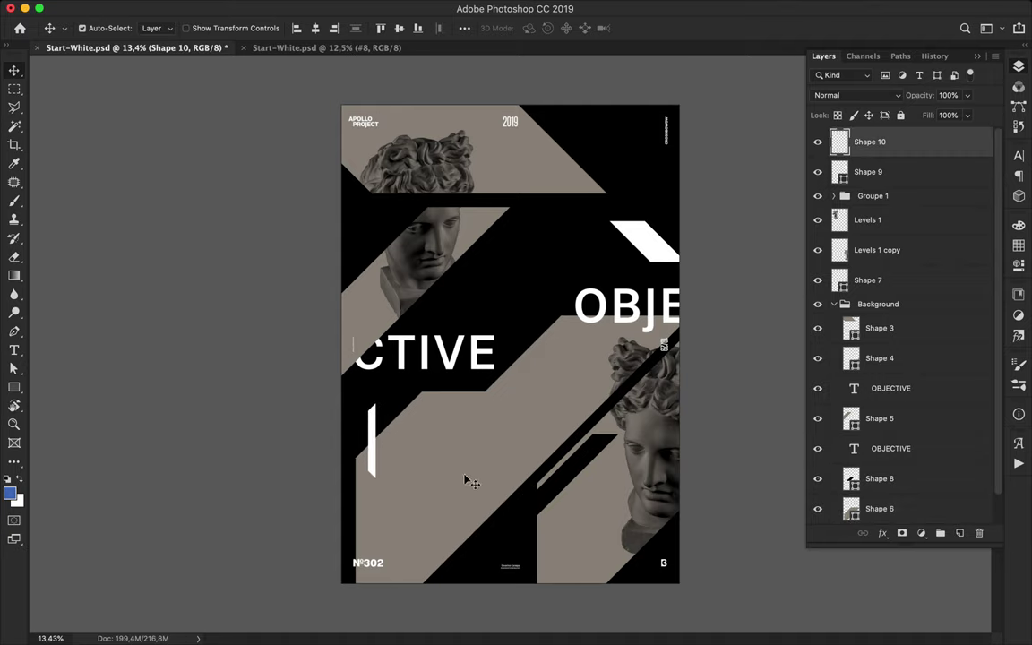
pyautogui.press('Delete')
# Step: Draw a thin white diagonal bar about 1416 px wide across the poster's left edge below CTIVE
pyautogui.press('p')
pyautogui.click(333, 394)
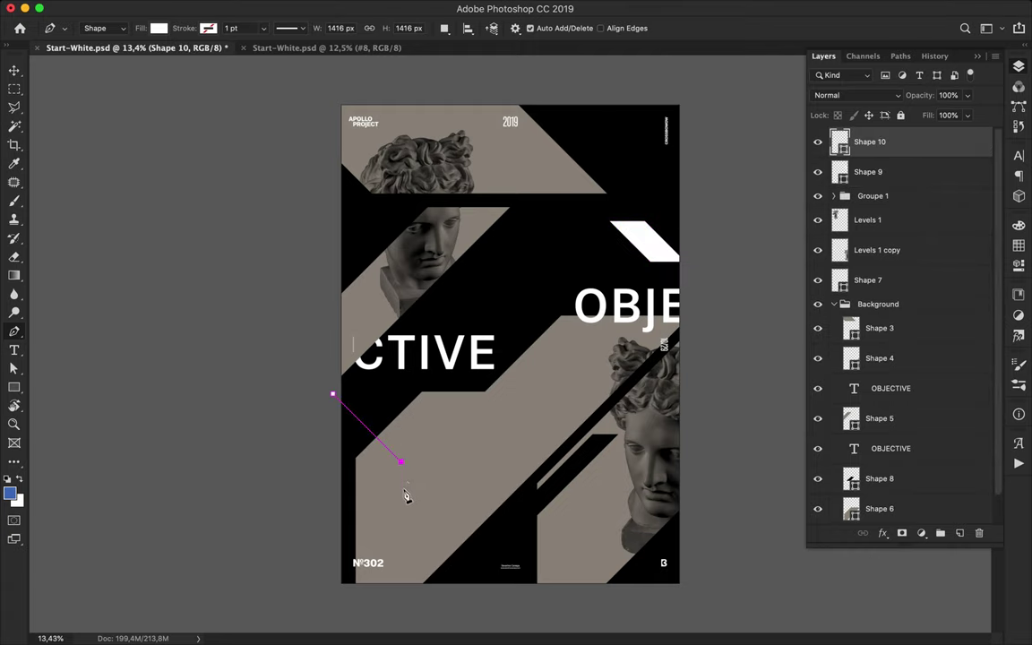
pyautogui.press('v')
pyautogui.click(730, 427)
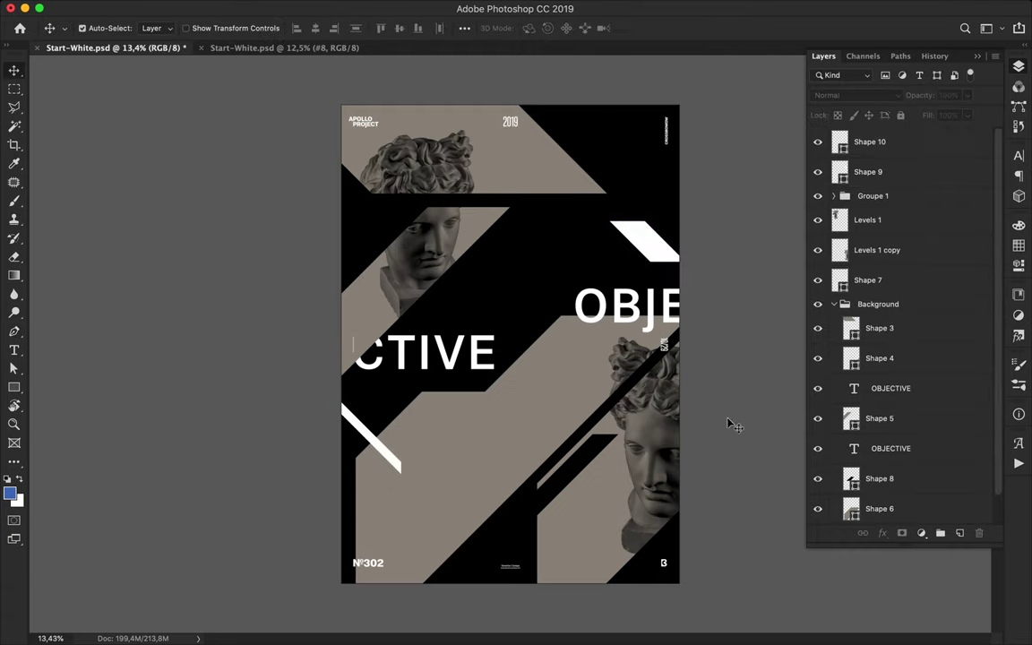
# Step: Duplicate the OBJECTIVE title over the upper panel, move its layer above the Background group and change the text to APOLLO
pyautogui.moveTo(580, 309); pyautogui.dragTo(458, 184)
pyautogui.moveTo(915, 394); pyautogui.dragTo(869, 134)
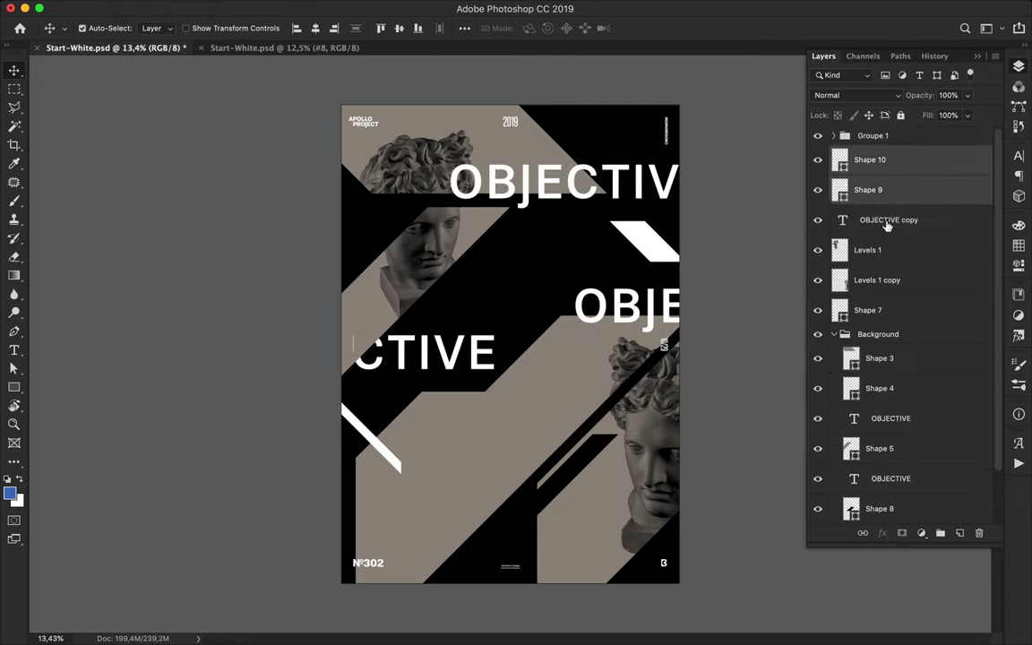
pyautogui.doubleClick(842, 220)
pyautogui.write('APOLLO')
pyautogui.press('super+Return')
# Step: Set the APOLLO text to 45 pt with a letter spacing of 840
pyautogui.click(1019, 155)
pyautogui.tripleClick(900, 186)
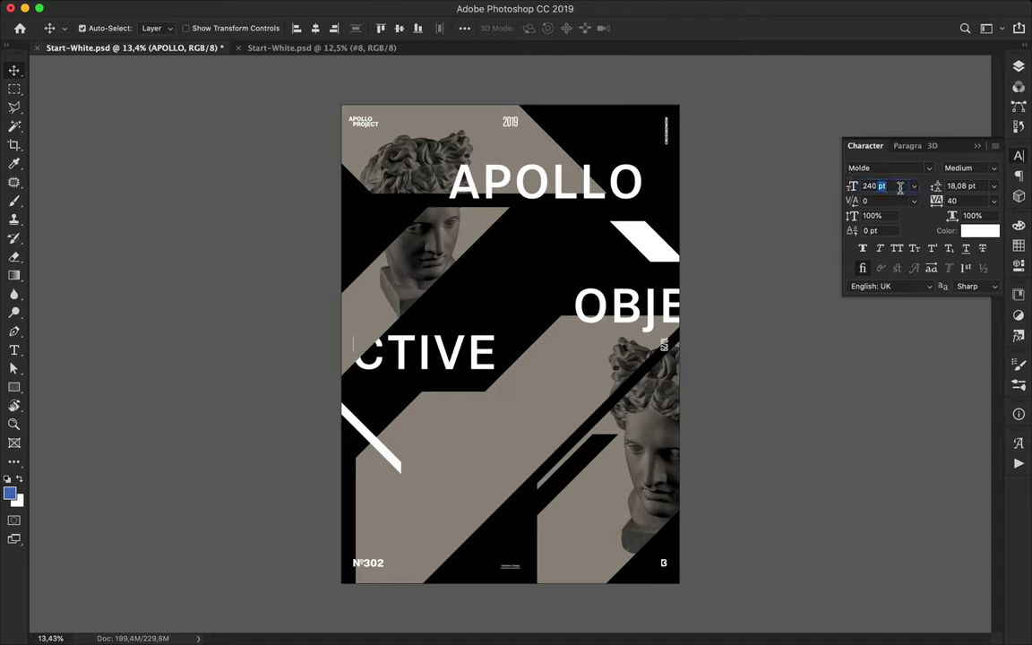
pyautogui.write('45')
pyautogui.press('Return')
pyautogui.hotkey('shift', 'Up')
pyautogui.hotkey('shift', 'Up')
pyautogui.hotkey('shift', 'Up')
pyautogui.hotkey('shift', 'Up')
pyautogui.hotkey('shift', 'Up')
pyautogui.hotkey('shift', 'Up')
pyautogui.hotkey('shift', 'Up')
pyautogui.hotkey('shift', 'Up')
pyautogui.press('Return')
# Step: Duplicate APOLLO with a slight offset and colour the copy black (000000)
pyautogui.moveTo(496, 195)
pyautogui.mouseDown()
pyautogui.moveTo(530, 183)
pyautogui.moveTo(496, 170)
pyautogui.moveTo(506, 178)
pyautogui.mouseUp()
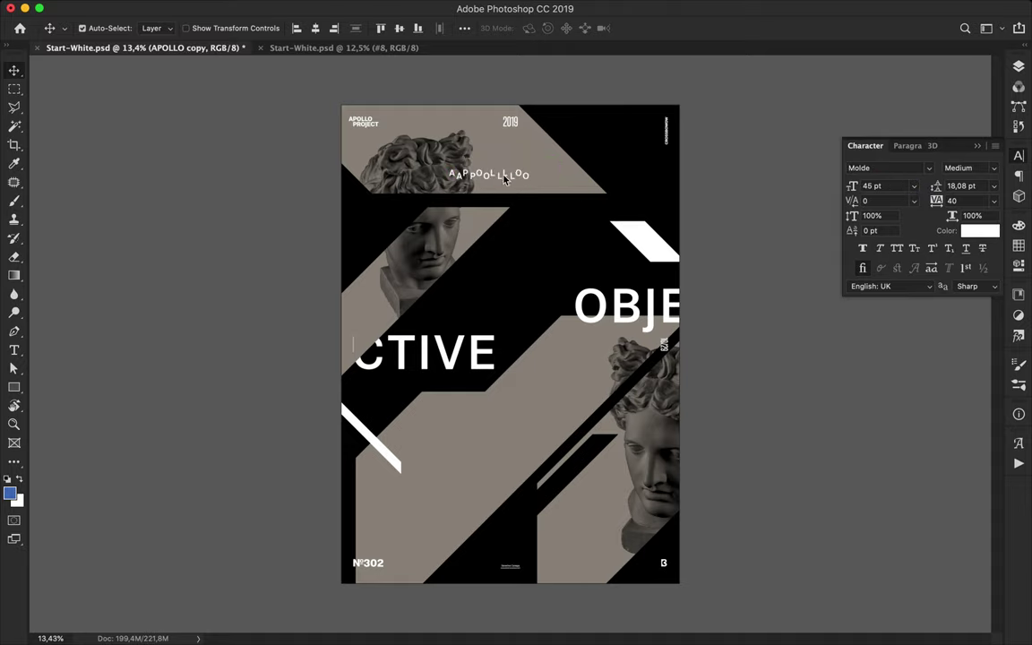
pyautogui.press('a')
pyautogui.press('t')
pyautogui.click(584, 29)
pyautogui.moveTo(399, 339); pyautogui.dragTo(373, 375)
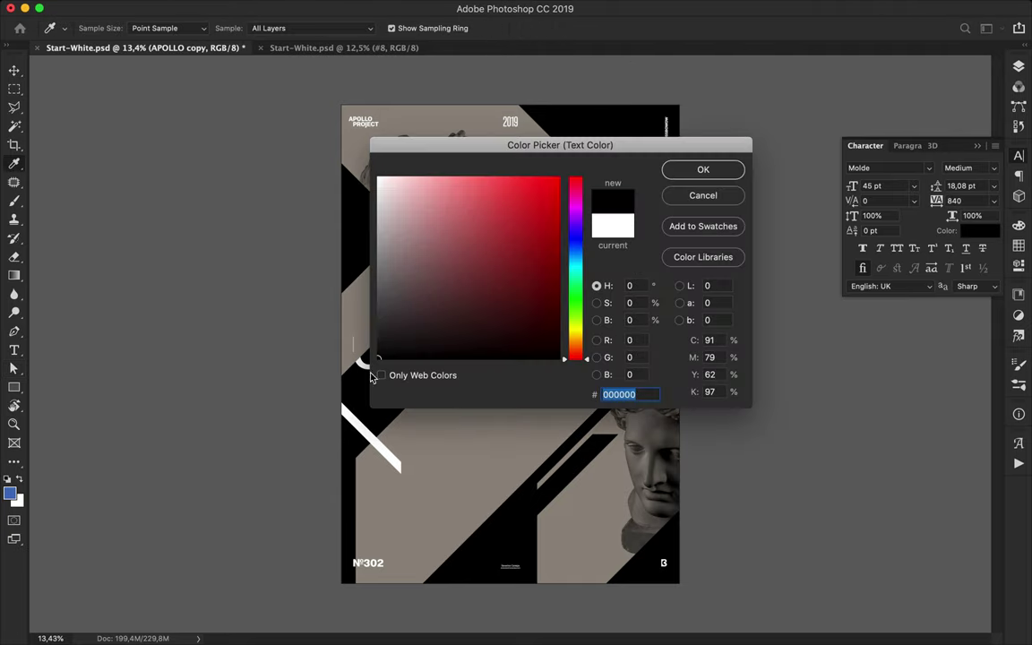
pyautogui.click(694, 171)
# Step: Duplicate both the white and black APOLLO texts onto the tan panel below OBJE
pyautogui.press('v')
pyautogui.click(1019, 67)
pyautogui.keyDown('shift'); pyautogui.click(896, 253); pyautogui.keyUp('shift')
pyautogui.moveTo(501, 176); pyautogui.dragTo(596, 376)
# Step: Change both copied texts below OBJE to 365° and move the pair right toward the statue's hair
pyautogui.doubleClick(591, 375)
pyautogui.write('365')
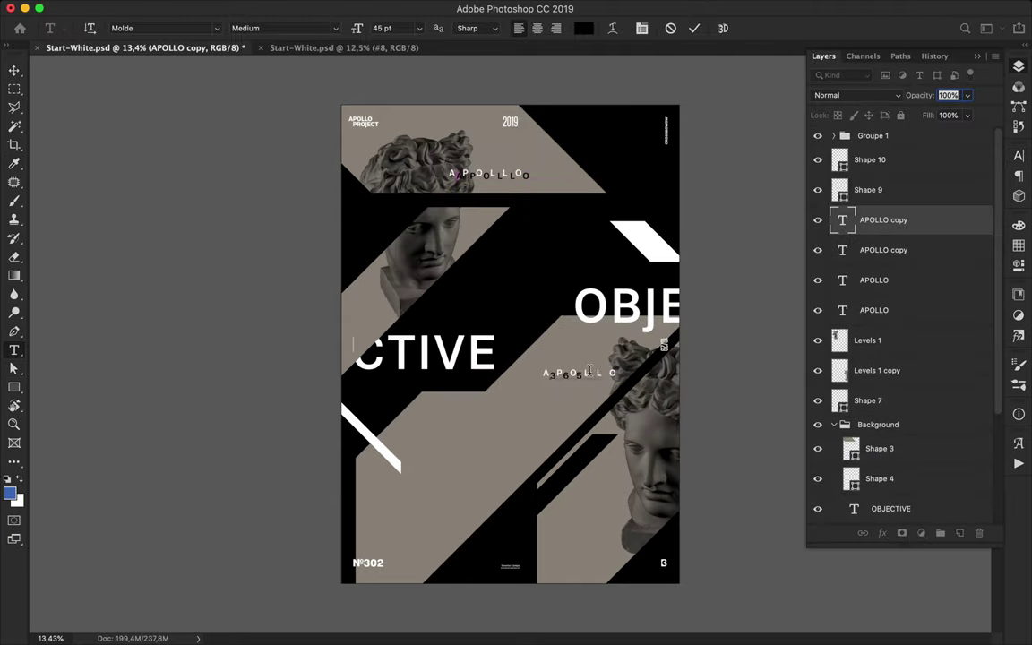
pyautogui.write('°')
pyautogui.press('super+Return')
pyautogui.doubleClick(605, 373)
pyautogui.write('365')
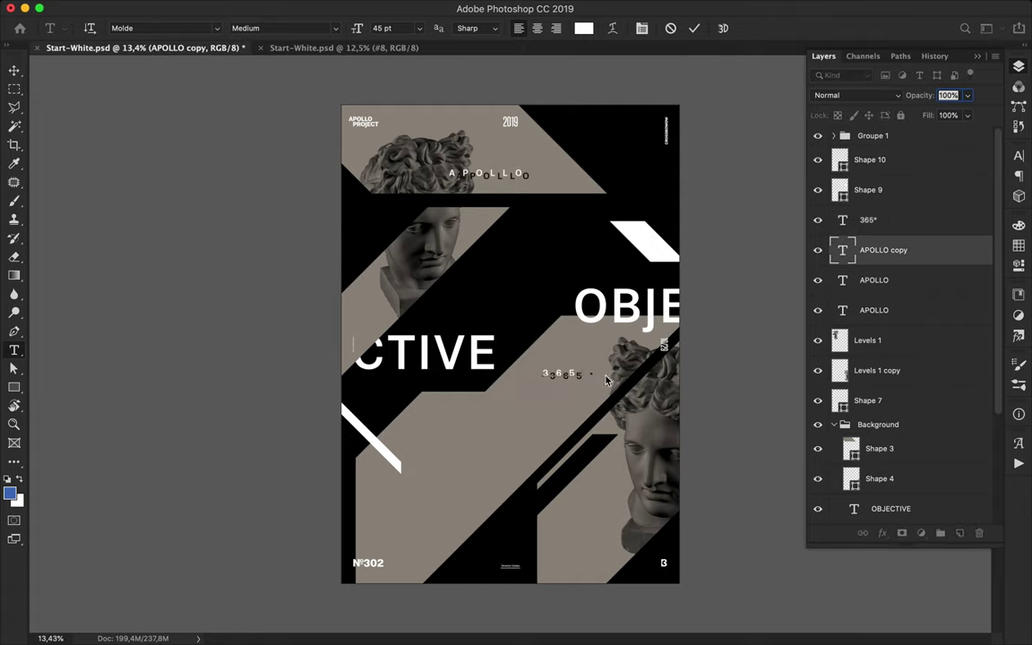
pyautogui.write('°')
pyautogui.press('super+Return')
pyautogui.press('v')
pyautogui.press('super+plus')
pyautogui.press('super+0')
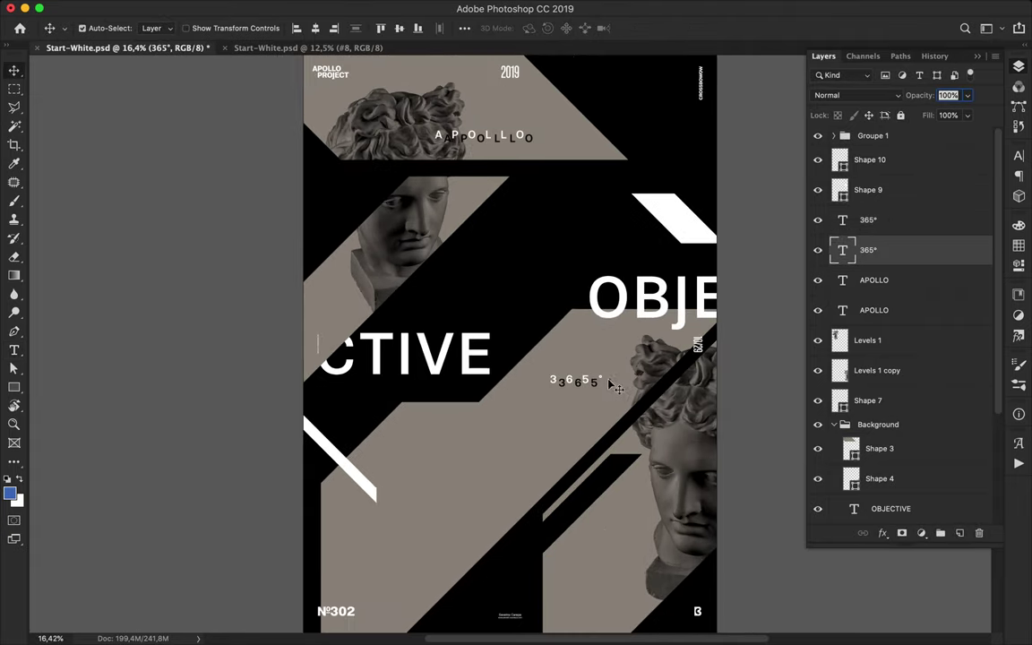
pyautogui.keyDown('shift'); pyautogui.click(904, 230); pyautogui.keyUp('shift')
pyautogui.moveTo(586, 382); pyautogui.dragTo(621, 381)
# Step: Duplicate the OBJECTIVE title over the upper-left statue's face and change the text to #9
pyautogui.click(656, 320)
pyautogui.moveTo(656, 320); pyautogui.dragTo(433, 207)
pyautogui.doubleClick(450, 208)
pyautogui.write('#9')
pyautogui.press('super+Return')
# Step: Try to reorder the #9 layer and place a copy near the poster's right edge, and undo both changes
pyautogui.scroll(-2, 918, 481)
pyautogui.moveTo(908, 468); pyautogui.dragTo(895, 457)
pyautogui.moveTo(443, 207); pyautogui.dragTo(714, 353)
pyautogui.press('super+z')
pyautogui.press('super+z')
# Step: Reorder the #9 layer, place a copy over the lower-right statue's face and put that copy first in the Background group
pyautogui.moveTo(880, 460); pyautogui.dragTo(875, 445)
pyautogui.moveTo(430, 212); pyautogui.dragTo(708, 484)
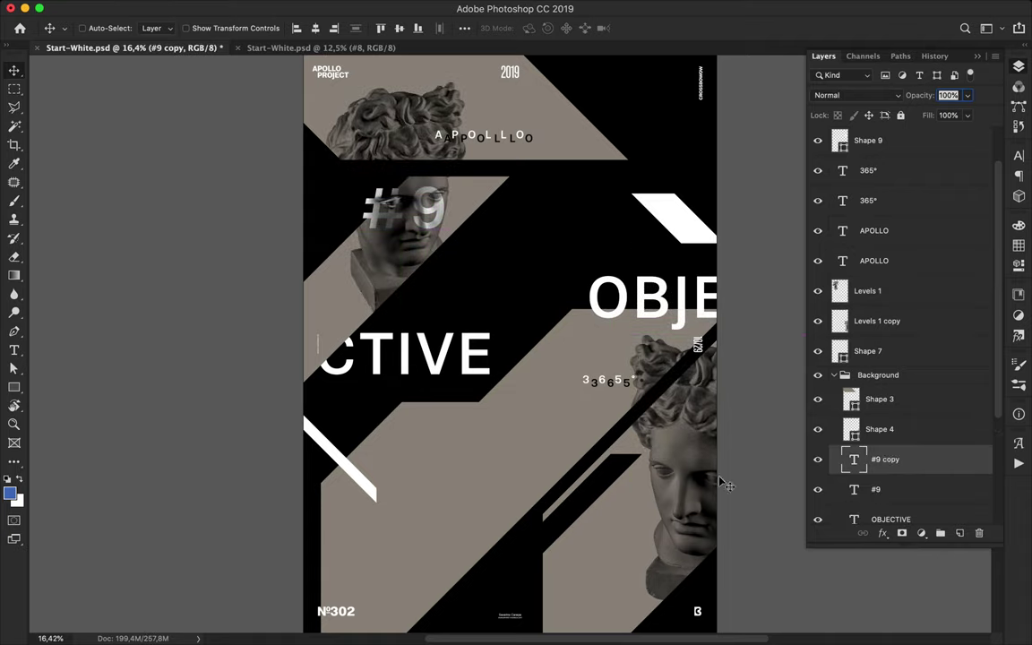
pyautogui.moveTo(908, 458); pyautogui.dragTo(904, 386)
pyautogui.moveTo(642, 491); pyautogui.dragTo(660, 480)
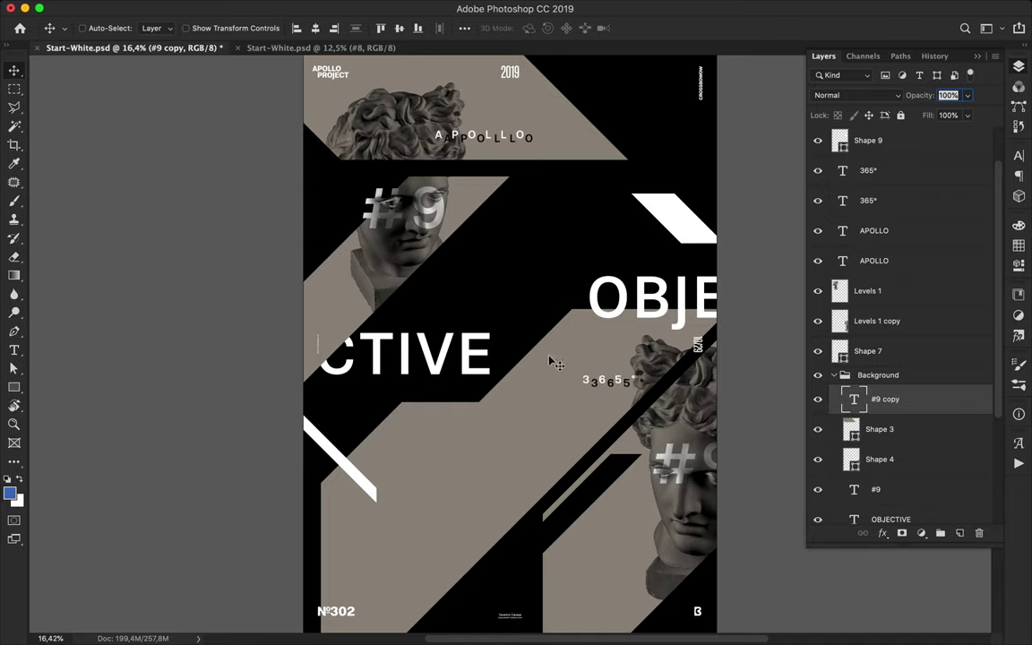
# Step: Duplicate the white 365° text into the black area above OBJE and reduce the copy to a single 3
pyautogui.keyDown('super'); pyautogui.click(603, 380); pyautogui.keyUp('super')
pyautogui.moveTo(603, 381); pyautogui.dragTo(544, 250)
pyautogui.doubleClick(544, 251)
pyautogui.click(541, 250)
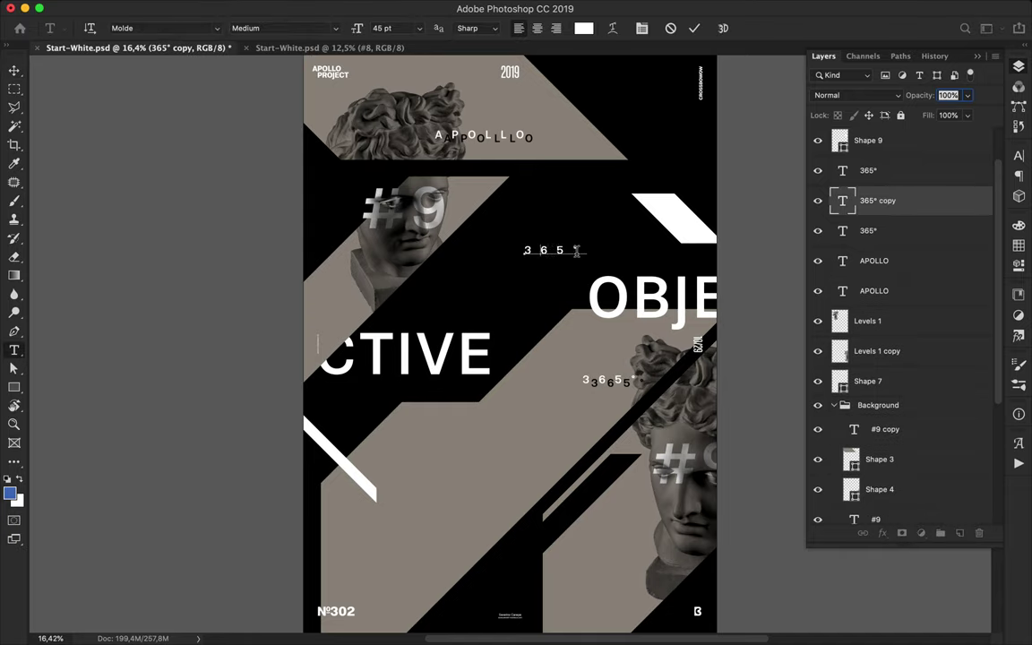
pyautogui.press('Escape')
pyautogui.press('v')
# Step: Set the letter spacing of the single 3 to 0
pyautogui.click(1020, 156)
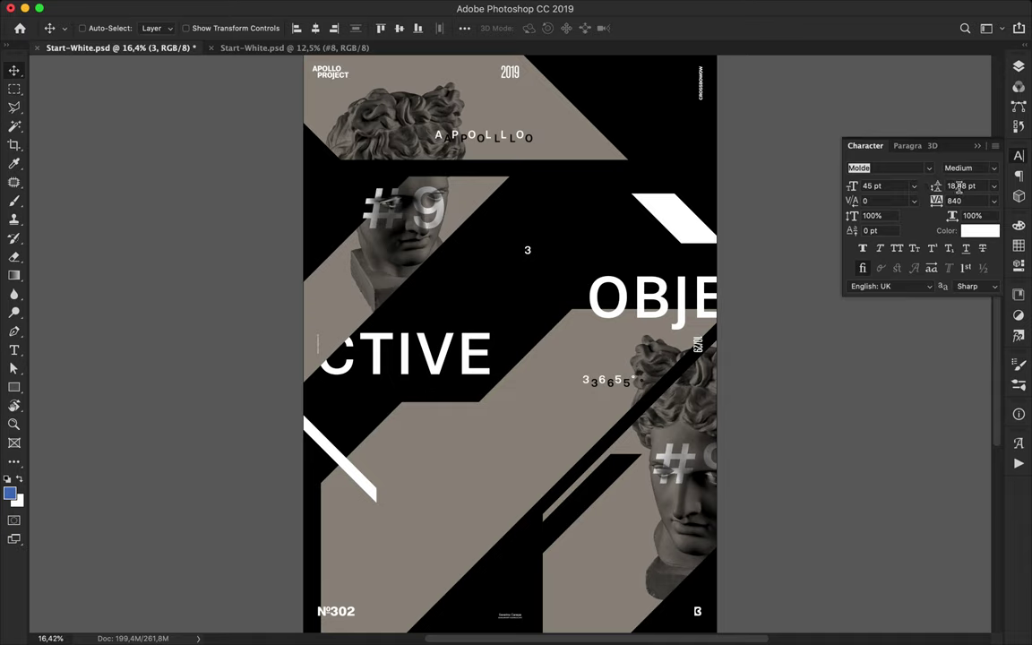
pyautogui.click(961, 200)
pyautogui.write('800')
pyautogui.press('Return')
pyautogui.write('0')
pyautogui.press('Return')
# Step: Scatter copies of the white 3 in a dense cluster beside the upper-left panel, with a few farther out across the poster
pyautogui.moveTo(529, 253); pyautogui.dragTo(447, 270)
pyautogui.moveTo(447, 271); pyautogui.dragTo(493, 264)
pyautogui.moveTo(493, 264); pyautogui.dragTo(471, 246)
pyautogui.moveTo(470, 246); pyautogui.dragTo(433, 258)
pyautogui.doubleClick(470, 252)
pyautogui.click(463, 273)
pyautogui.scroll(3, 463, 274)
pyautogui.moveTo(433, 258); pyautogui.dragTo(464, 286)
pyautogui.moveTo(467, 238); pyautogui.dragTo(471, 222)
pyautogui.moveTo(470, 222)
pyautogui.mouseDown()
pyautogui.moveTo(528, 148)
pyautogui.moveTo(584, 120)
pyautogui.moveTo(566, 108)
pyautogui.moveTo(459, 220)
pyautogui.moveTo(492, 213)
pyautogui.moveTo(487, 223)
pyautogui.mouseUp()
pyautogui.moveTo(488, 224); pyautogui.dragTo(525, 213)
pyautogui.moveTo(525, 213); pyautogui.dragTo(594, 195)
pyautogui.moveTo(593, 195); pyautogui.dragTo(674, 202)
pyautogui.moveTo(675, 202); pyautogui.dragTo(474, 229)
pyautogui.moveTo(474, 229); pyautogui.dragTo(453, 167)
pyautogui.moveTo(454, 166); pyautogui.dragTo(481, 196)
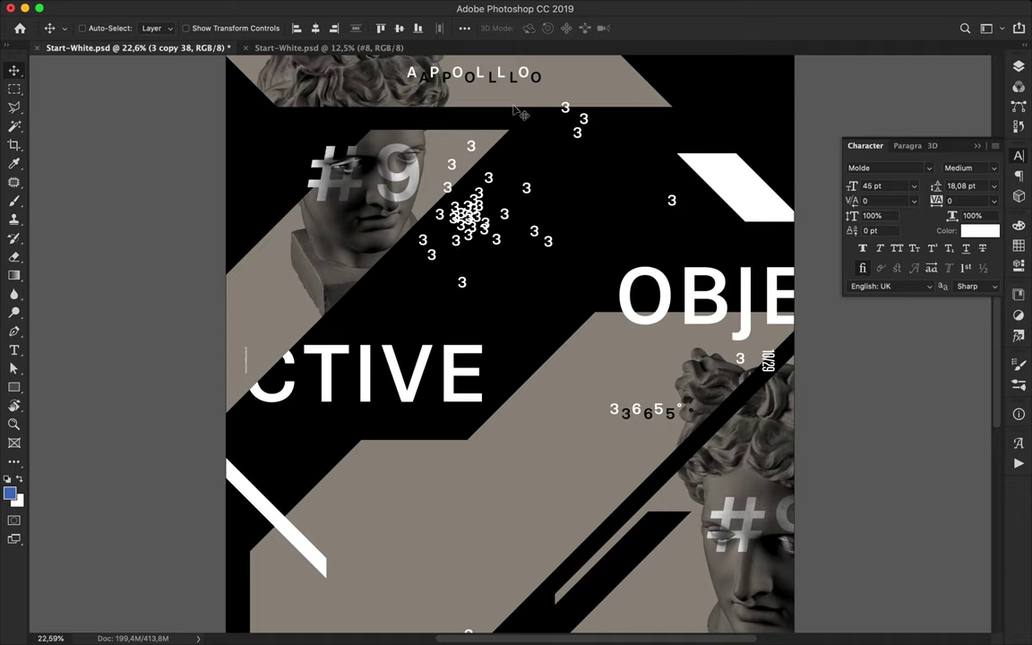
# Step: Colour the 3 on the upper-left tan panel black and place black copies on the large panel
pyautogui.press('t')
pyautogui.click(584, 32)
pyautogui.click(519, 121)
pyautogui.click(711, 169)
pyautogui.press('v')
pyautogui.moveTo(474, 150); pyautogui.dragTo(369, 508)
pyautogui.scroll(-3, 540, 410)
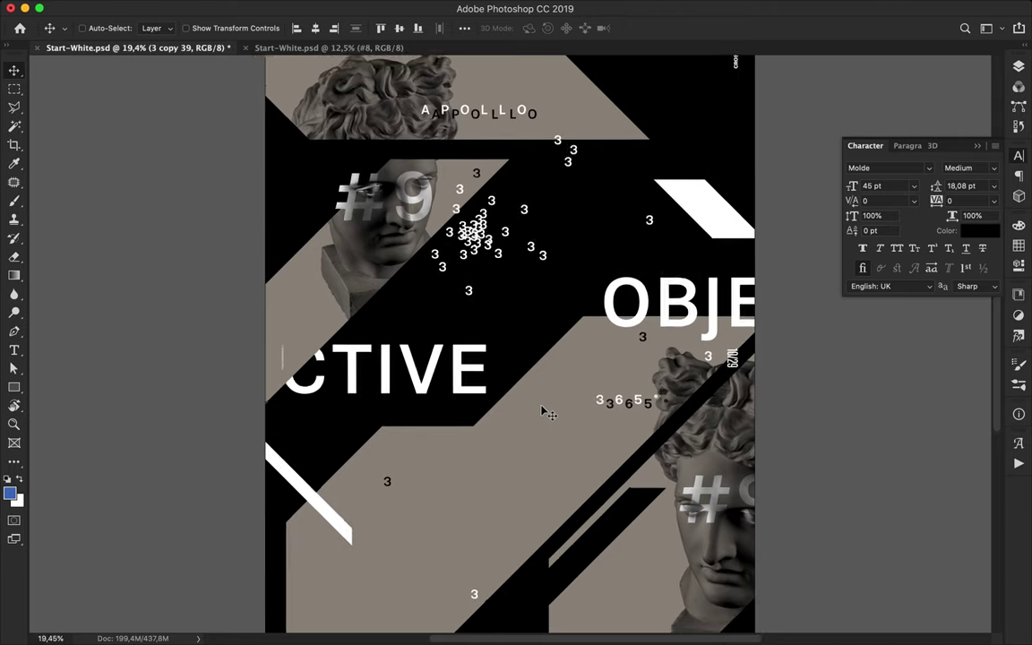
# Step: Draw a circle about 6154 px in diameter with no fill and a 1 pt black stroke around the poster's upper-left corner
pyautogui.scroll(3, 546, 410)
pyautogui.press('u')
pyautogui.scroll(-1, 541, 405)
pyautogui.click(154, 29)
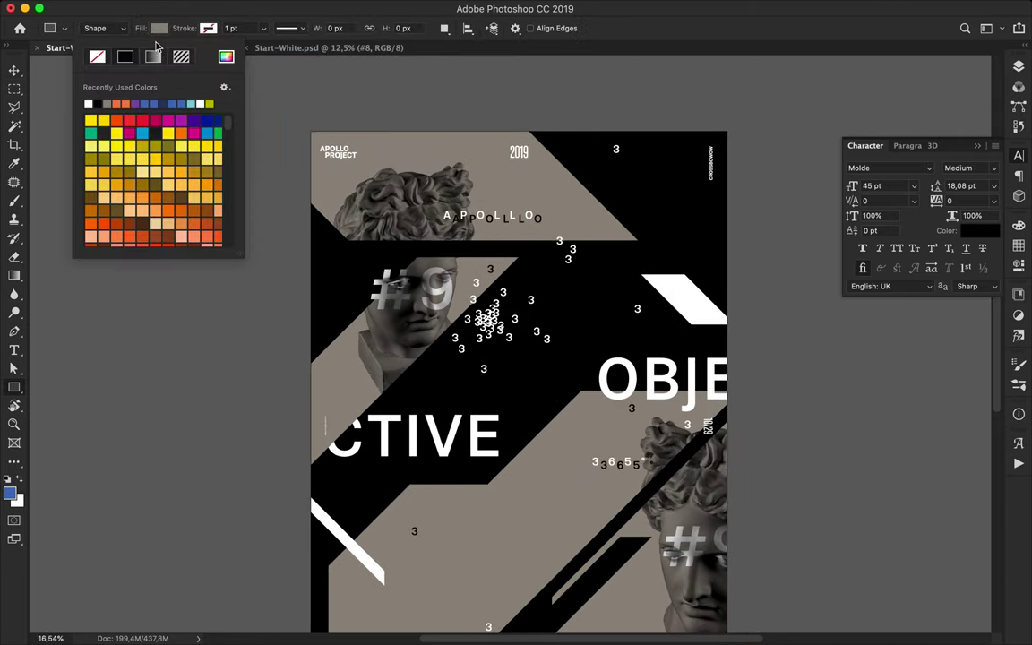
pyautogui.click(207, 29)
pyautogui.click(173, 59)
pyautogui.click(15, 391)
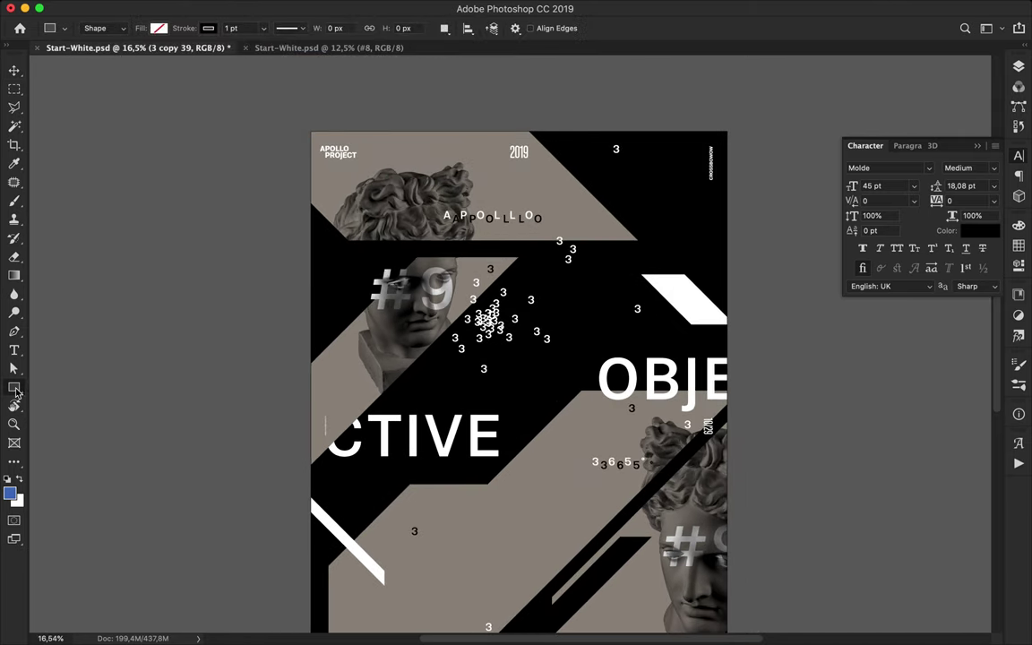
pyautogui.click(73, 414)
pyautogui.moveTo(295, 209)
pyautogui.mouseDown()
pyautogui.moveTo(548, 399)
pyautogui.moveTo(539, 391)
pyautogui.mouseUp()
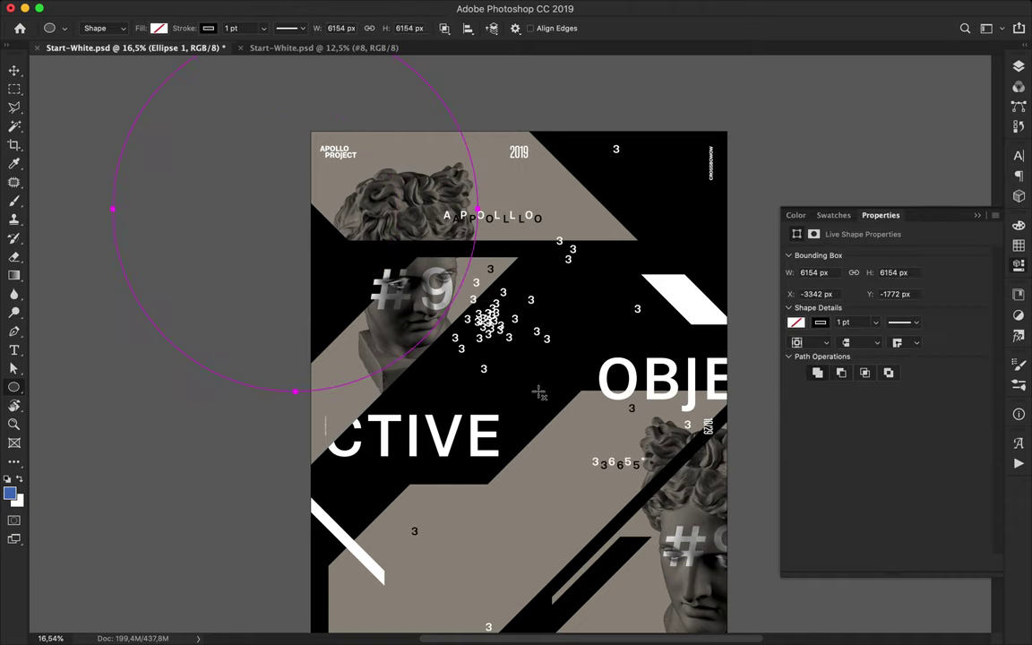
# Step: Duplicate the outlined circle to the poster's lower right and enlarge the copy to about 11384 by 11384 px
pyautogui.press('v')
pyautogui.moveTo(645, 551); pyautogui.dragTo(475, 332)
pyautogui.moveTo(143, 183); pyautogui.dragTo(616, 458)
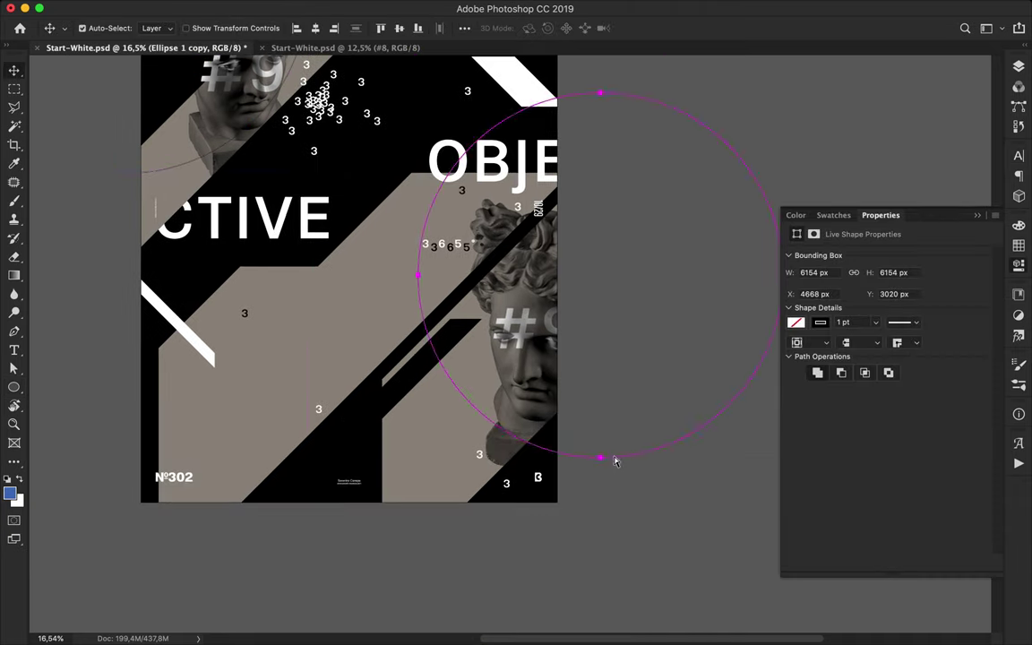
pyautogui.press('super+t')
pyautogui.press('super+0')
pyautogui.scroll(-3, 562, 412)
pyautogui.moveTo(555, 505); pyautogui.dragTo(411, 565)
pyautogui.moveTo(594, 269); pyautogui.dragTo(608, 375)
pyautogui.press('Return')
pyautogui.moveTo(543, 390); pyautogui.dragTo(517, 443)
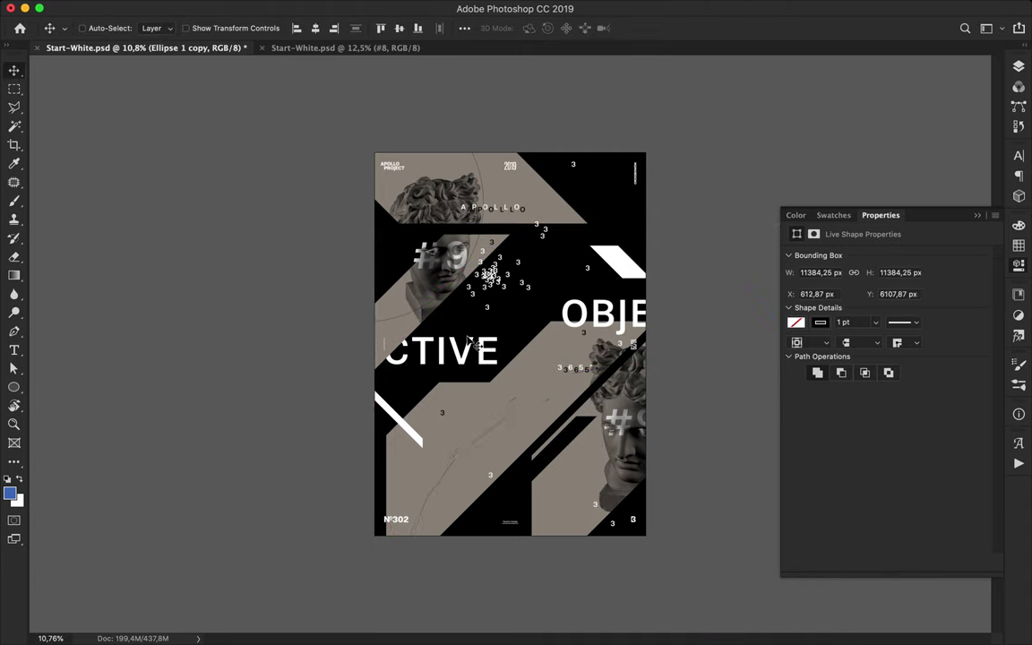
# Step: Try to draw a straight line between the two statue faces and a small shape on the upper part of the poster
pyautogui.press('p')
pyautogui.click(441, 276)
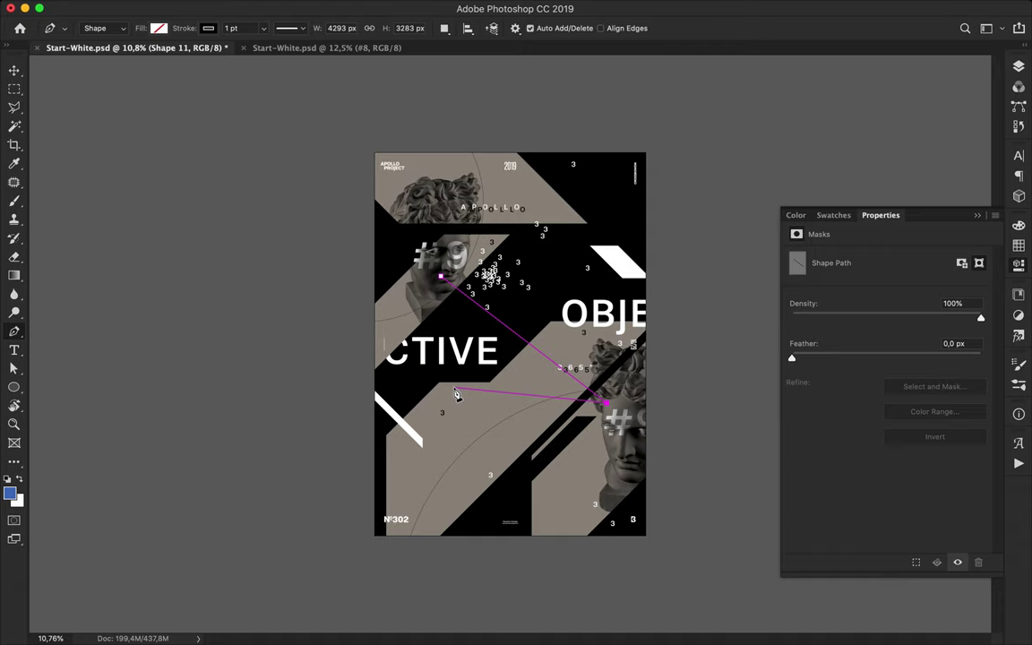
pyautogui.press('u')
pyautogui.scroll(5, 454, 388)
pyautogui.scroll(3, 454, 387)
pyautogui.moveTo(459, 241)
pyautogui.mouseDown()
pyautogui.moveTo(477, 253)
pyautogui.moveTo(470, 247)
pyautogui.mouseUp()
pyautogui.press('super+z')
# Step: Draw a 46 by 46 px outlined square below APOLLO and place a copy right beside it
pyautogui.rightClick(14, 387)
pyautogui.click(70, 387)
pyautogui.scroll(8, 472, 230)
pyautogui.scroll(5, 472, 230)
pyautogui.press('v')
pyautogui.moveTo(469, 348)
pyautogui.mouseDown()
pyautogui.moveTo(436, 355)
pyautogui.moveTo(458, 353)
pyautogui.mouseUp()
# Step: Give the first small square below APOLLO a solid black fill and no stroke
pyautogui.press('a')
pyautogui.click(214, 28)
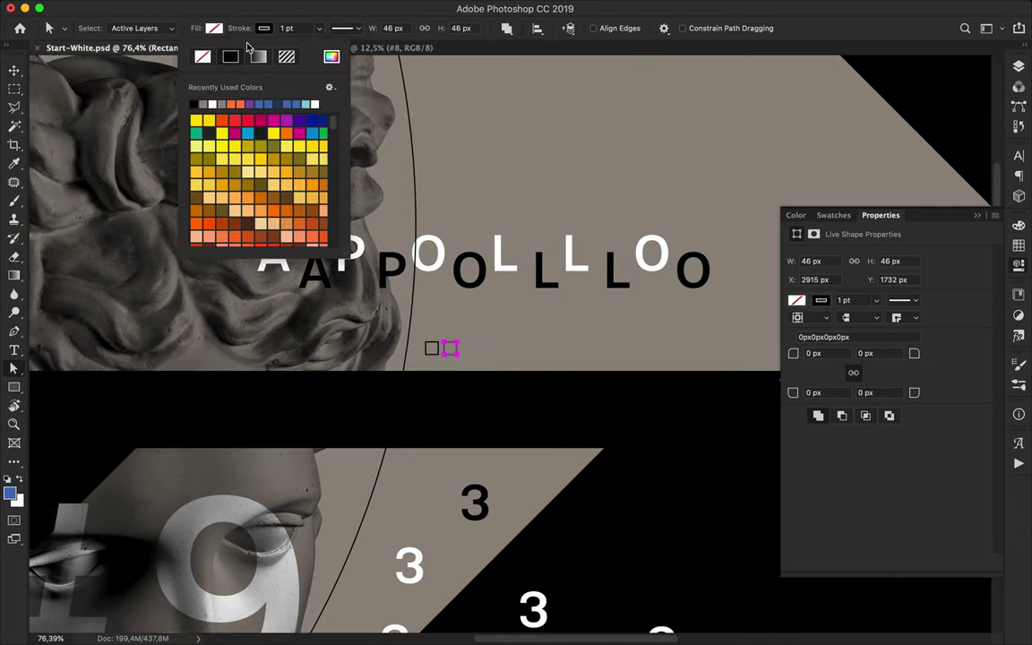
pyautogui.click(345, 29)
pyautogui.click(293, 181)
pyautogui.click(291, 170)
pyautogui.press('v')
pyautogui.keyDown('super'); pyautogui.click(427, 354); pyautogui.keyUp('super')
pyautogui.press('a')
pyautogui.click(263, 28)
pyautogui.click(205, 56)
pyautogui.click(216, 28)
pyautogui.click(143, 103)
# Step: Place copies of the small square farther along the row and fill them white without a stroke
pyautogui.press('v')
pyautogui.moveTo(432, 351); pyautogui.dragTo(504, 352)
pyautogui.press('a')
pyautogui.click(215, 29)
pyautogui.click(165, 102)
pyautogui.press('v')
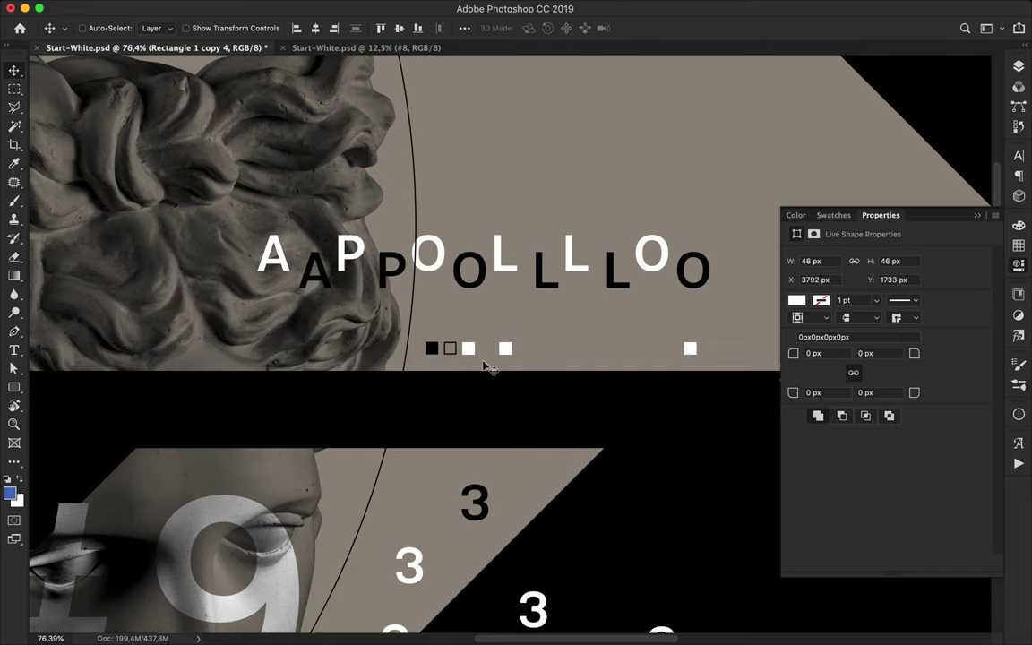
# Step: Copy the outlined square farther along the row and group all the small square layers
pyautogui.click(451, 348)
pyautogui.click(1021, 68)
pyautogui.moveTo(457, 352); pyautogui.dragTo(566, 350)
pyautogui.click(895, 201)
pyautogui.keyDown('shift'); pyautogui.click(887, 321); pyautogui.keyUp('shift')
pyautogui.hotkey('ctrl', 'g')
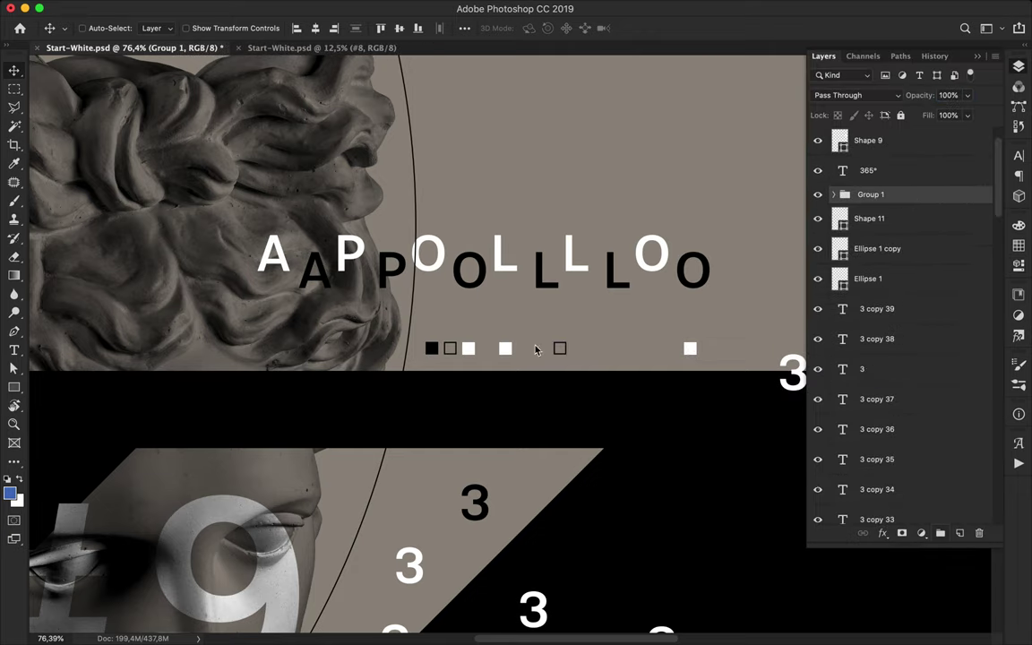
# Step: Extend the row below APOLLO with irregularly spaced copies of the black and outlined squares
pyautogui.moveTo(430, 353); pyautogui.dragTo(729, 353)
pyautogui.moveTo(745, 352); pyautogui.dragTo(548, 367)
pyautogui.moveTo(548, 366); pyautogui.dragTo(600, 366)
pyautogui.keyDown('super'); pyautogui.click(256, 366); pyautogui.keyUp('super')
pyautogui.keyDown('super'); pyautogui.click(258, 364); pyautogui.keyUp('super')
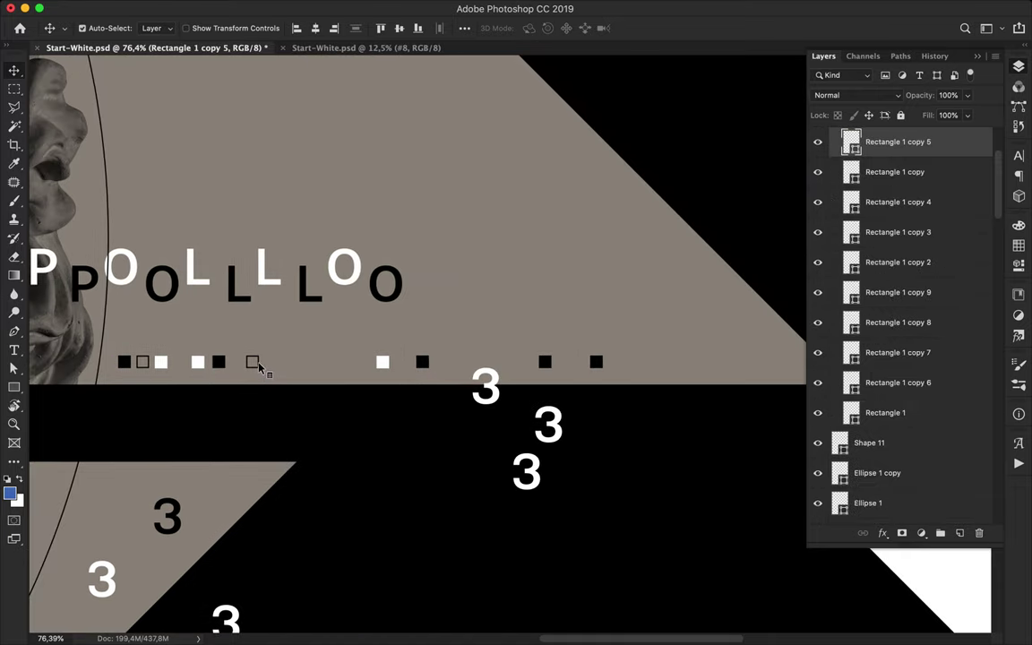
pyautogui.moveTo(256, 363); pyautogui.dragTo(726, 361)
# Step: Duplicate the whole row of small squares onto the large tan panel below CTIVE
pyautogui.scroll(-3, 915, 262)
pyautogui.keyDown('shift'); pyautogui.click(896, 347); pyautogui.keyUp('shift')
pyautogui.moveTo(898, 322); pyautogui.dragTo(898, 363)
pyautogui.press('super+minus')
pyautogui.press('super+minus')
pyautogui.press('super+minus')
pyautogui.press('super+minus')
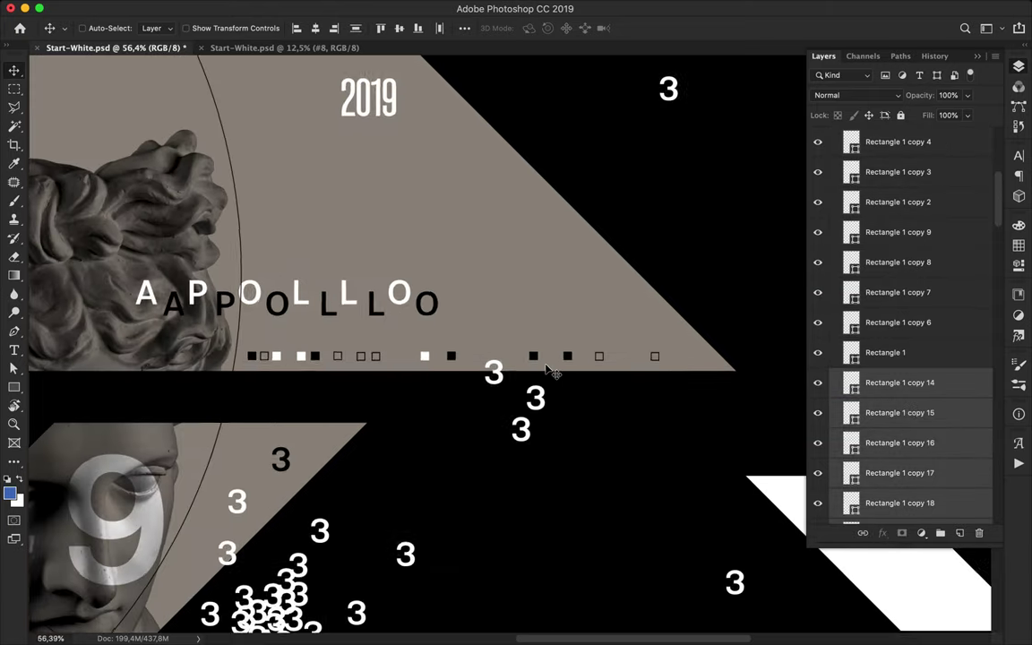
pyautogui.scroll(-4, 552, 374)
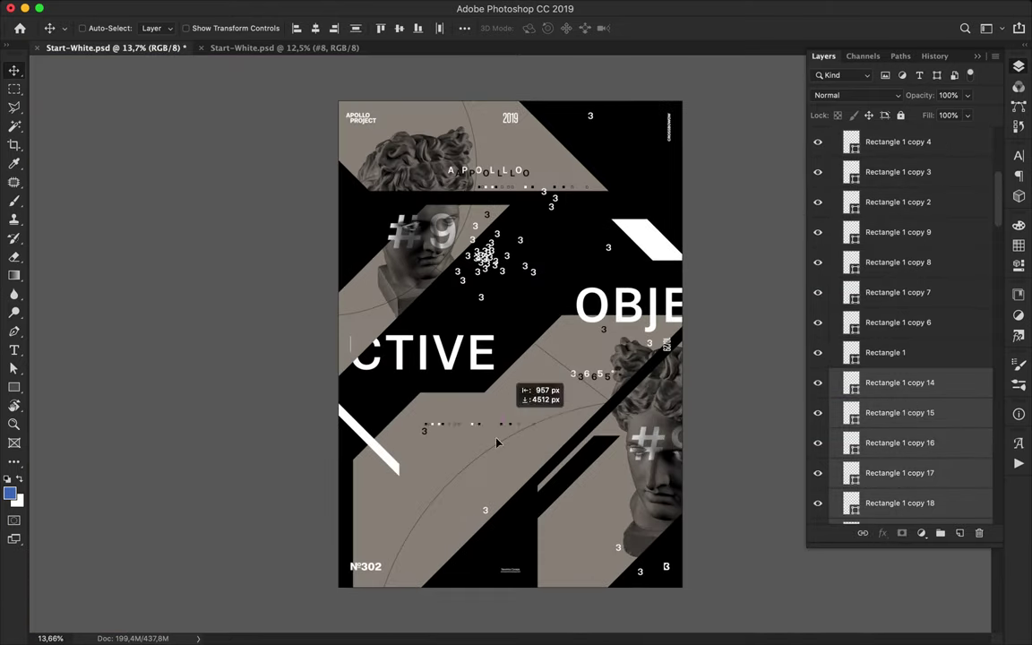
# Step: Rotate the duplicated row into a vertical column and position it in the left half of the tan panel
pyautogui.hotkey('ctrl', 't')
pyautogui.moveTo(515, 467); pyautogui.dragTo(428, 415)
pyautogui.moveTo(463, 434)
pyautogui.mouseDown()
pyautogui.moveTo(382, 477)
pyautogui.moveTo(445, 428)
pyautogui.mouseUp()
pyautogui.press('super+plus')
pyautogui.press('super+plus')
pyautogui.press('Return')
# Step: Rearrange and copy squares along the vertical column to vary their spacing and the order of black, white and outlined ones
pyautogui.scroll(-6, 444, 428)
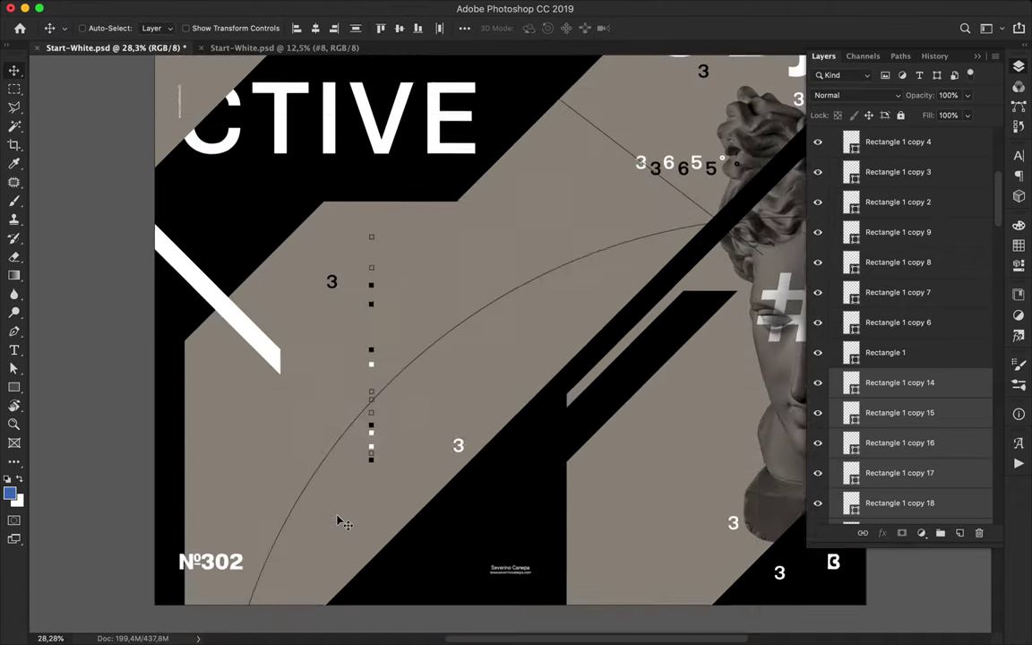
pyautogui.scroll(3, 339, 520)
pyautogui.moveTo(326, 484); pyautogui.dragTo(327, 535)
pyautogui.keyDown('super'); pyautogui.click(325, 502); pyautogui.keyUp('super')
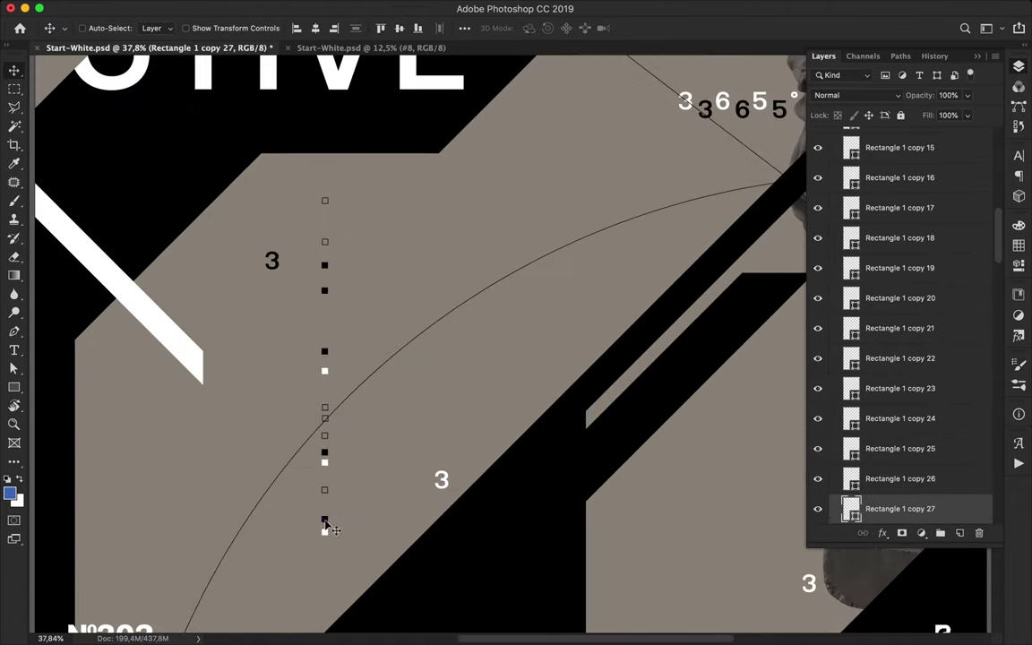
pyautogui.scroll(3, 325, 524)
pyautogui.moveTo(331, 488); pyautogui.dragTo(325, 191)
pyautogui.moveTo(325, 239); pyautogui.dragTo(325, 484)
pyautogui.moveTo(323, 422); pyautogui.dragTo(326, 586)
pyautogui.moveTo(323, 337); pyautogui.dragTo(324, 293)
pyautogui.moveTo(324, 371); pyautogui.dragTo(326, 468)
# Step: Adjust the upper part of the vertical column by shifting squares and adding an outlined copy
pyautogui.scroll(3, 331, 400)
pyautogui.moveTo(324, 177); pyautogui.dragTo(324, 265)
pyautogui.keyDown('super'); pyautogui.click(324, 126); pyautogui.keyUp('super')
pyautogui.scroll(5, 340, 240)
pyautogui.keyDown('super'); pyautogui.click(338, 215); pyautogui.keyUp('super')
pyautogui.moveTo(339, 219); pyautogui.dragTo(338, 181)
pyautogui.scroll(-4, 365, 268)
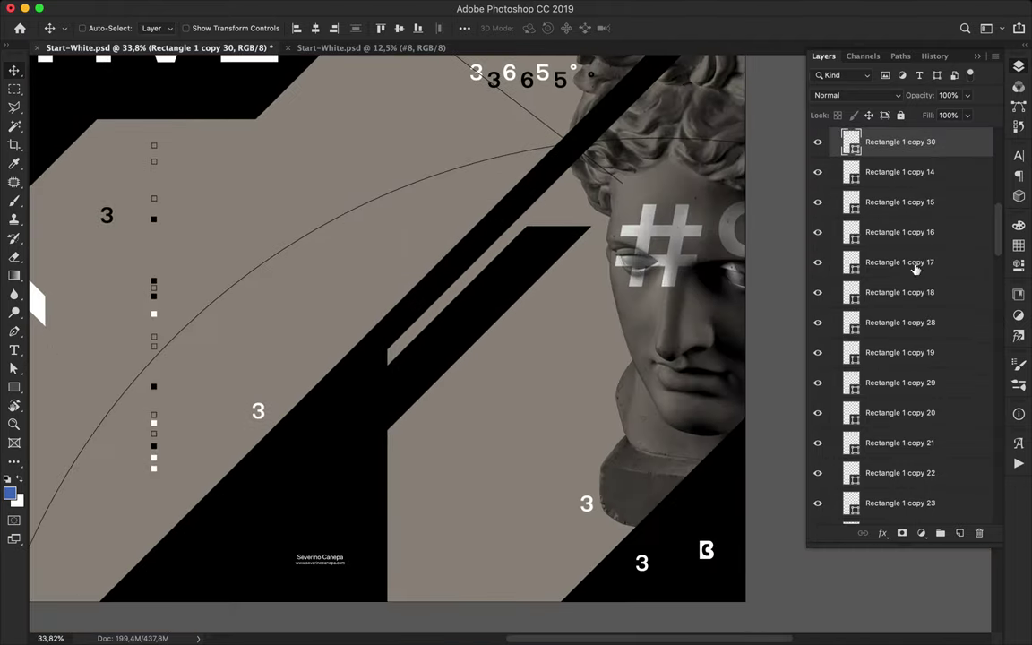
pyautogui.keyDown('shift'); pyautogui.click(931, 322); pyautogui.keyUp('shift')
pyautogui.moveTo(937, 320); pyautogui.dragTo(934, 336)
pyautogui.press('super+t')
pyautogui.moveTo(156, 135); pyautogui.dragTo(345, 276)
pyautogui.press('Return')
pyautogui.moveTo(277, 283); pyautogui.dragTo(570, 426)
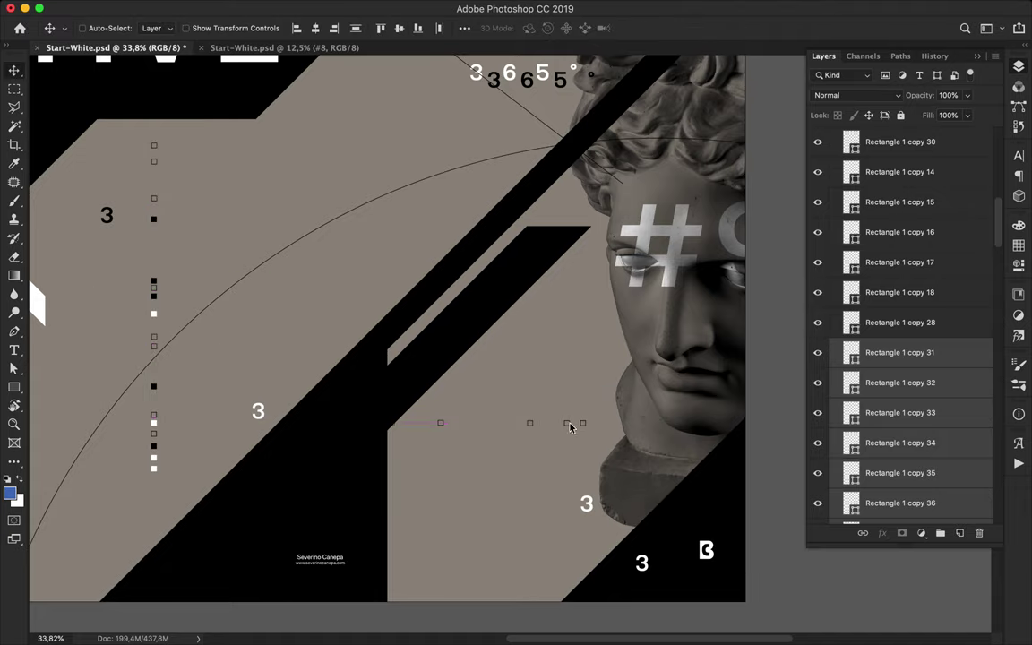
pyautogui.press('Delete')
pyautogui.keyDown('super'); pyautogui.click(155, 316); pyautogui.keyUp('super')
pyautogui.scroll(4, 155, 317)
pyautogui.hscroll(-8, 170, 318)
pyautogui.keyDown('shift'); pyautogui.keyDown('super'); pyautogui.click(238, 319); pyautogui.keyUp('super'); pyautogui.keyUp('shift')
pyautogui.moveTo(243, 305); pyautogui.dragTo(304, 306)
pyautogui.press('super+z')
# Step: Copy a cluster of one outlined, one black and one white square to the right of the vertical column
pyautogui.scroll(5, 286, 307)
pyautogui.hscroll(-6, 269, 304)
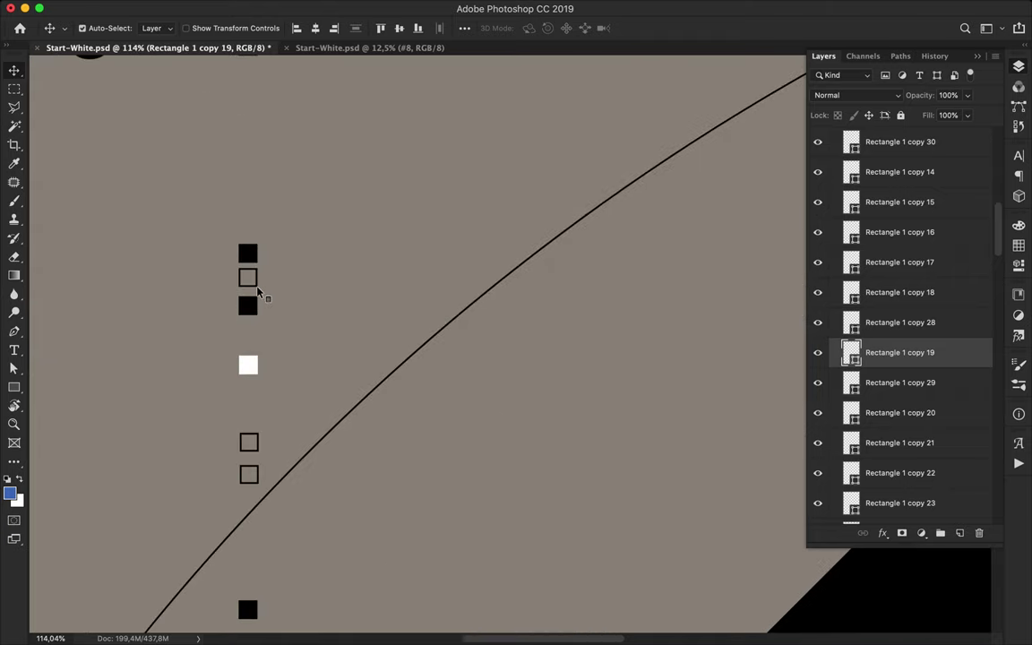
pyautogui.keyDown('super'); pyautogui.click(255, 285); pyautogui.keyUp('super')
pyautogui.keyDown('shift'); pyautogui.keyDown('super'); pyautogui.click(254, 305); pyautogui.keyUp('super'); pyautogui.keyUp('shift')
pyautogui.keyDown('shift'); pyautogui.keyDown('super'); pyautogui.click(249, 367); pyautogui.keyUp('super'); pyautogui.keyUp('shift')
pyautogui.moveTo(885, 411)
pyautogui.mouseDown()
pyautogui.moveTo(893, 419)
pyautogui.moveTo(888, 403)
pyautogui.mouseUp()
pyautogui.moveTo(277, 358); pyautogui.dragTo(683, 372)
# Step: Duplicate the three-square cluster onto the lower-right tan panel and rotate it to run horizontally
pyautogui.scroll(-5, 630, 511)
pyautogui.moveTo(427, 360); pyautogui.dragTo(710, 552)
pyautogui.press('super+t')
pyautogui.moveTo(706, 500); pyautogui.dragTo(610, 491)
pyautogui.press('Return')
# Step: Extend the horizontal row on the lower-right panel with copies of the black, white and outlined squares
pyautogui.scroll(4, 719, 522)
pyautogui.keyDown('super'); pyautogui.click(535, 492); pyautogui.keyUp('super')
pyautogui.keyDown('super'); pyautogui.click(532, 491); pyautogui.keyUp('super')
pyautogui.keyDown('super'); pyautogui.click(513, 491); pyautogui.keyUp('super')
pyautogui.keyDown('alt'); pyautogui.moveTo(513, 492); pyautogui.dragTo(658, 492); pyautogui.keyUp('alt')
pyautogui.keyDown('alt'); pyautogui.moveTo(658, 491); pyautogui.dragTo(777, 491); pyautogui.keyUp('alt')
pyautogui.keyDown('super'); pyautogui.click(610, 491); pyautogui.keyUp('super')
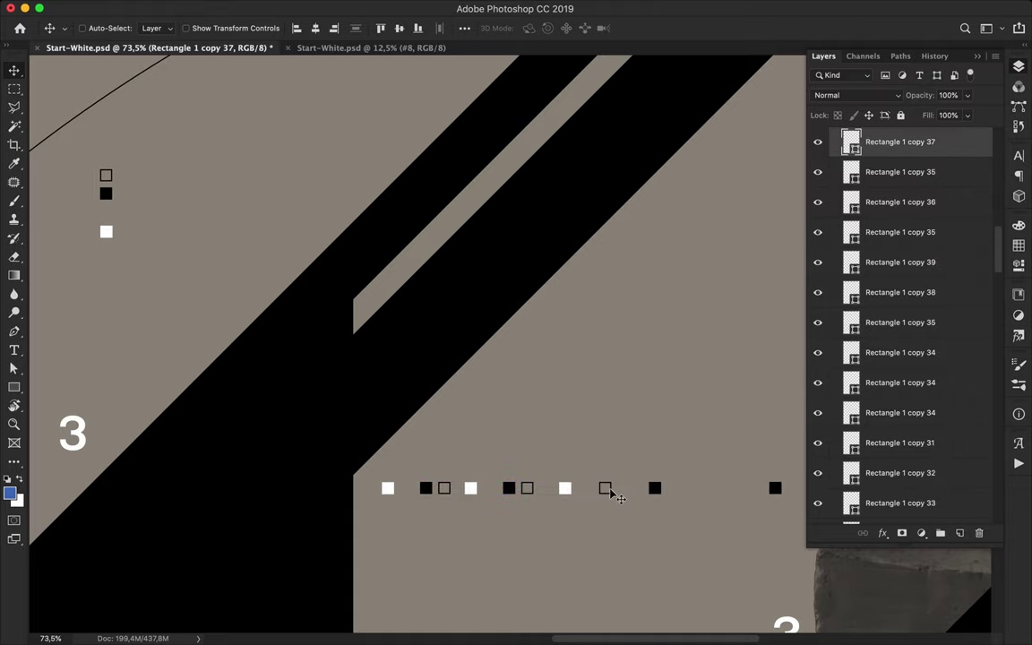
# Step: Build a vertical line of black, white and outlined square copies crossing the horizontal row on the lower-right panel
pyautogui.scroll(-4, 610, 492)
pyautogui.keyDown('alt'); pyautogui.moveTo(571, 440); pyautogui.dragTo(571, 543); pyautogui.keyUp('alt')
pyautogui.keyDown('super'); pyautogui.click(543, 442); pyautogui.keyUp('super')
pyautogui.moveTo(604, 438); pyautogui.dragTo(573, 452)
pyautogui.scroll(3, 573, 452)
pyautogui.keyDown('alt'); pyautogui.moveTo(526, 345); pyautogui.dragTo(526, 467); pyautogui.keyUp('alt')
pyautogui.keyDown('alt'); pyautogui.moveTo(526, 468); pyautogui.dragTo(529, 510); pyautogui.keyUp('alt')
pyautogui.scroll(-5, 568, 431)
pyautogui.keyDown('super'); pyautogui.click(516, 333); pyautogui.keyUp('super')
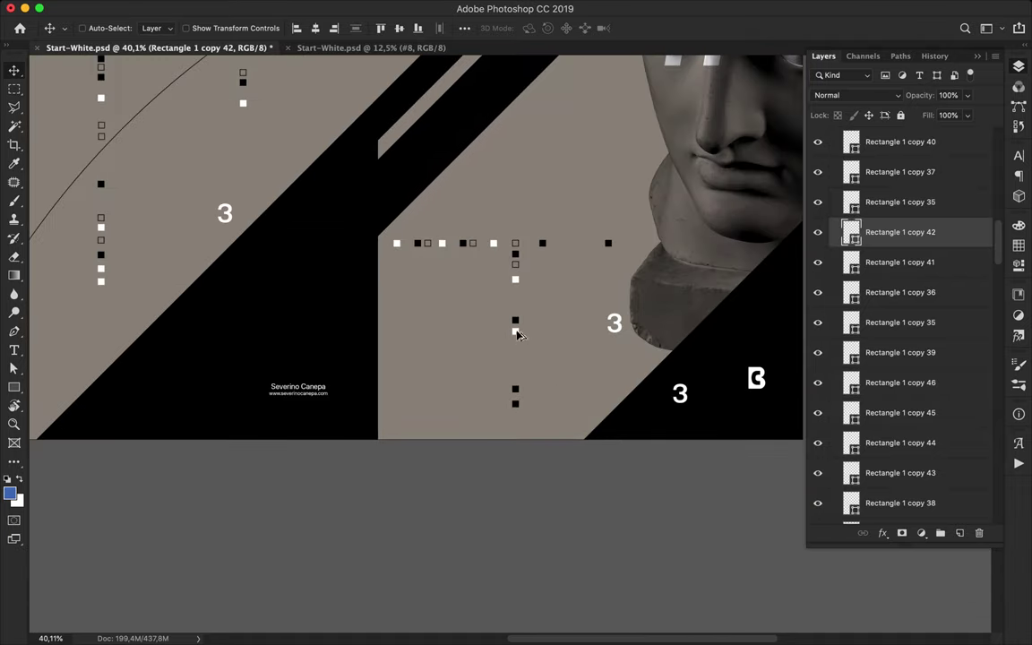
pyautogui.keyDown('alt'); pyautogui.moveTo(517, 335); pyautogui.dragTo(517, 225); pyautogui.keyUp('alt')
# Step: Duplicate several of the small squares and place the copies beside APOLLO PROJECT at the poster's upper left
pyautogui.scroll(-7, 528, 196)
pyautogui.scroll(3, 531, 196)
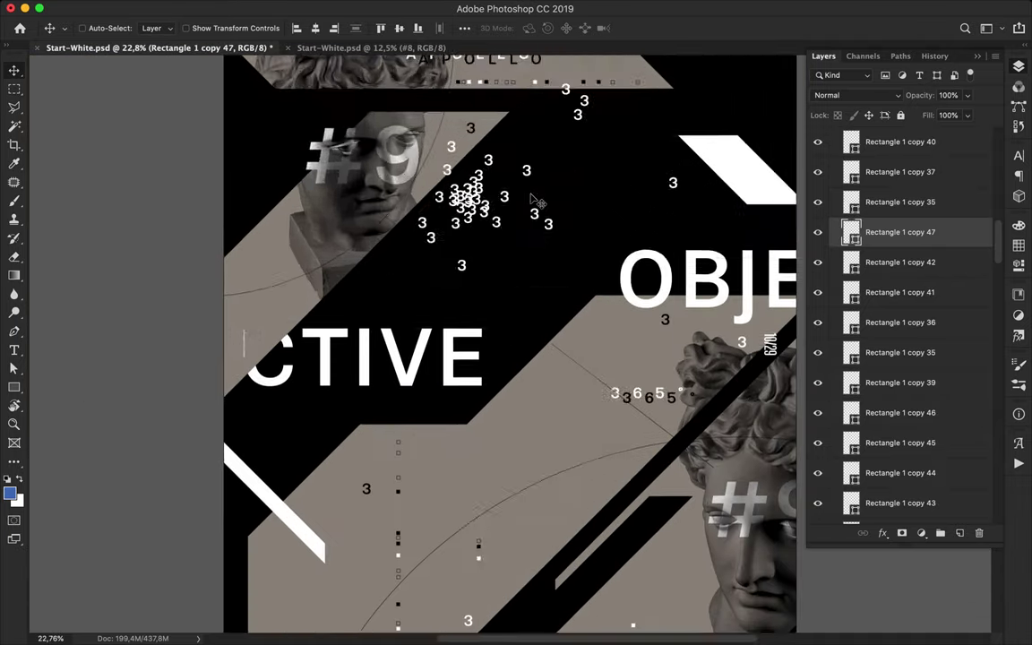
pyautogui.scroll(-5, 531, 195)
pyautogui.click(881, 356)
pyautogui.keyDown('shift'); pyautogui.click(908, 466); pyautogui.keyUp('shift')
pyautogui.keyDown('alt'); pyautogui.moveTo(603, 477); pyautogui.dragTo(522, 240); pyautogui.keyUp('alt')
pyautogui.scroll(5, 555, 202)
pyautogui.scroll(-4, 555, 202)
pyautogui.moveTo(535, 407); pyautogui.dragTo(389, 125)
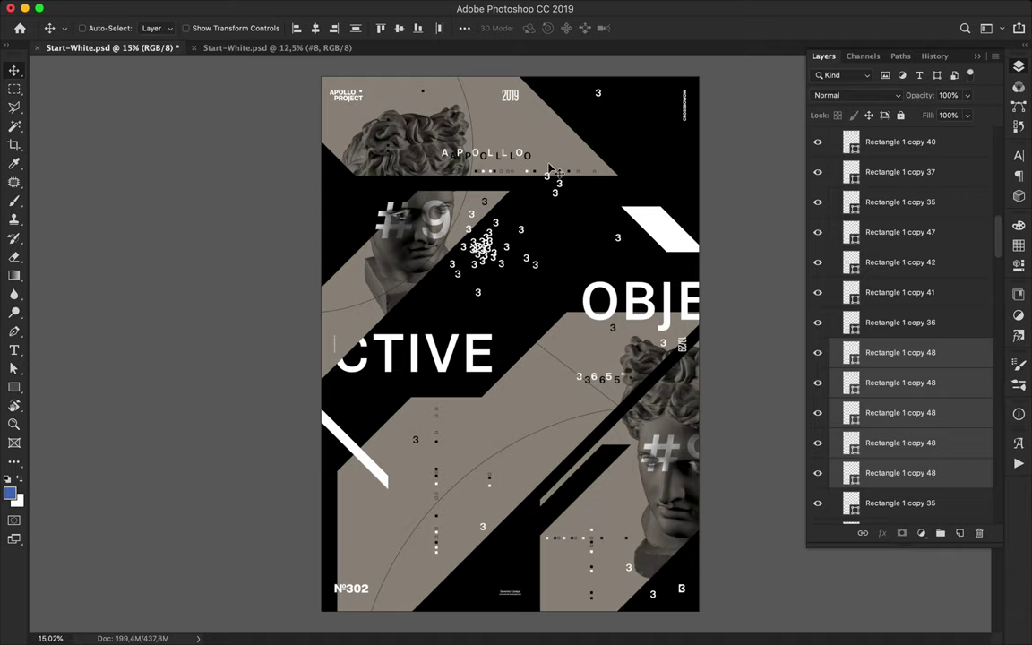
pyautogui.scroll(2, 562, 366)
pyautogui.scroll(-4, 563, 365)
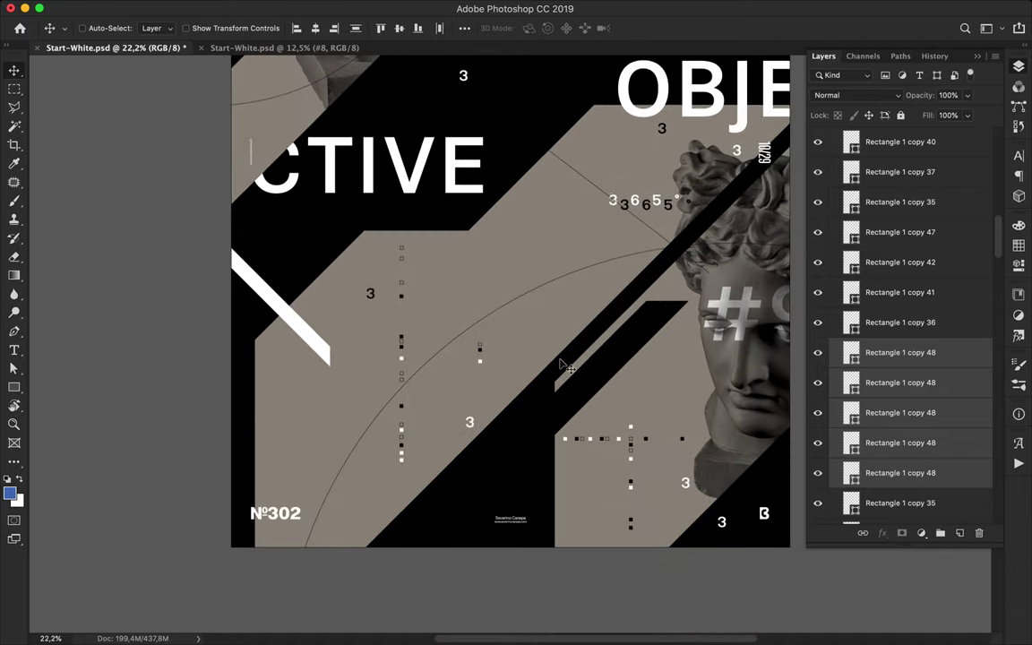
pyautogui.scroll(1, 564, 367)
pyautogui.scroll(2, 566, 367)
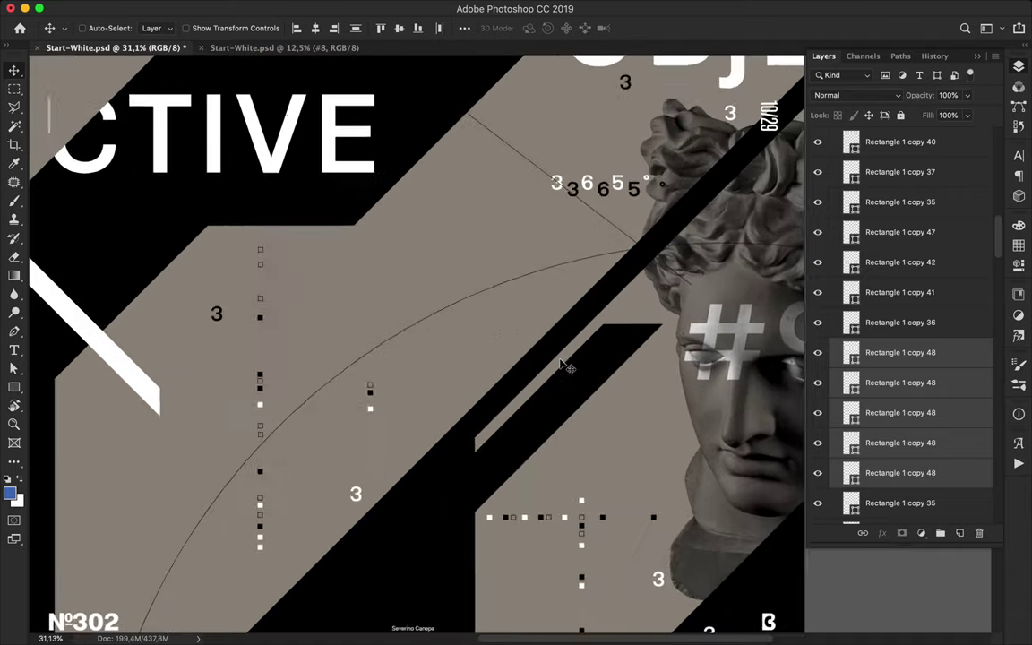
pyautogui.scroll(-3, 566, 365)
pyautogui.scroll(-3, 565, 365)
pyautogui.scroll(5, 488, 409)
pyautogui.scroll(-1, 368, 318)
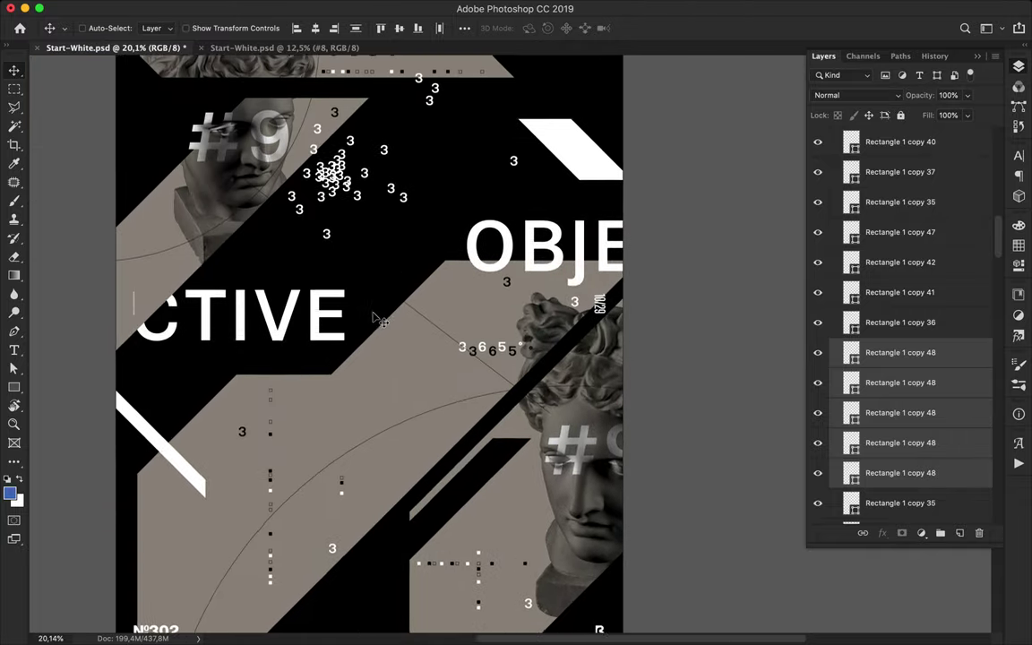
# Step: Move the slanted white bar at the poster's left edge up and farther outward past the edge
pyautogui.scroll(-3, 380, 323)
pyautogui.click(407, 429)
pyautogui.moveTo(399, 421)
pyautogui.mouseDown()
pyautogui.moveTo(378, 397)
pyautogui.moveTo(383, 408)
pyautogui.mouseUp()
pyautogui.scroll(1, 427, 493)
# Step: Draw a 777 by 777 px square near the poster's lower-left edge with no fill and a 1 pt white stroke
pyautogui.press('p')
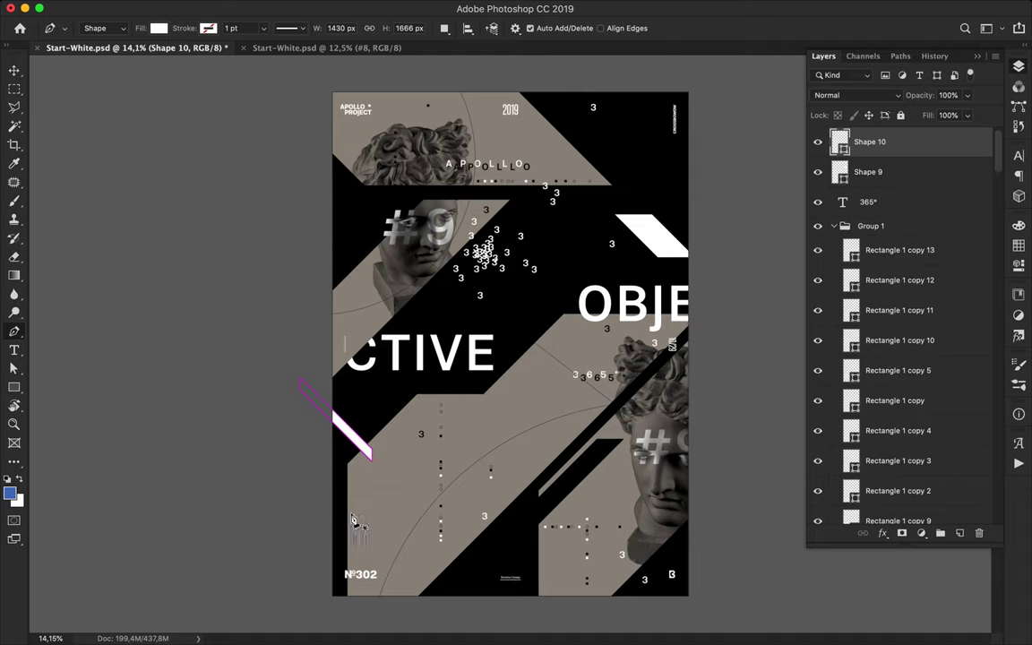
pyautogui.click(18, 389)
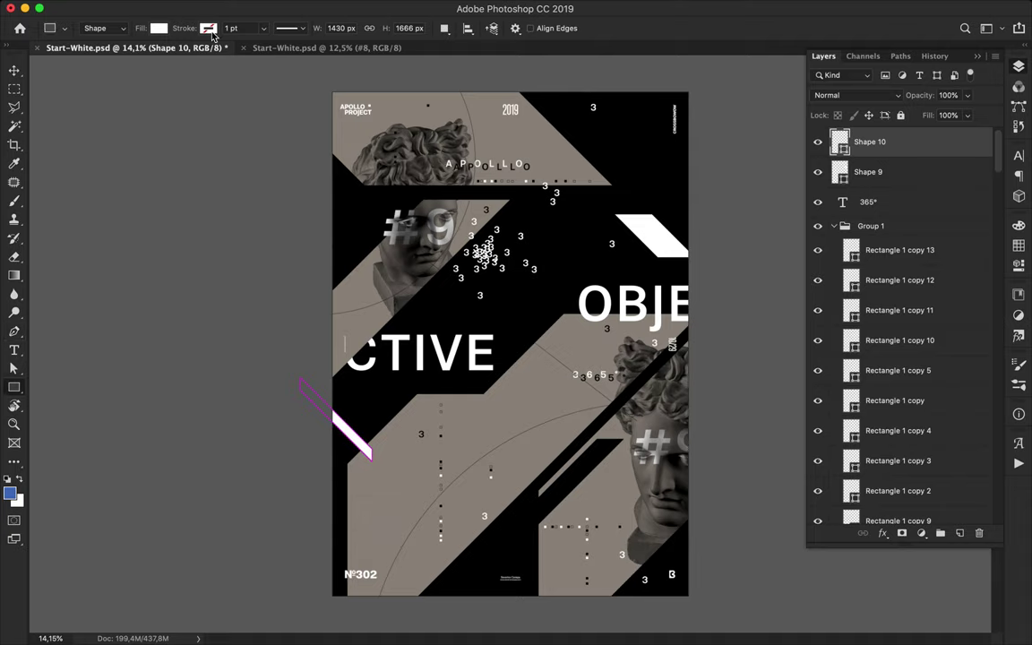
pyautogui.click(159, 31)
pyautogui.click(159, 30)
pyautogui.moveTo(325, 488); pyautogui.dragTo(365, 528)
pyautogui.click(158, 28)
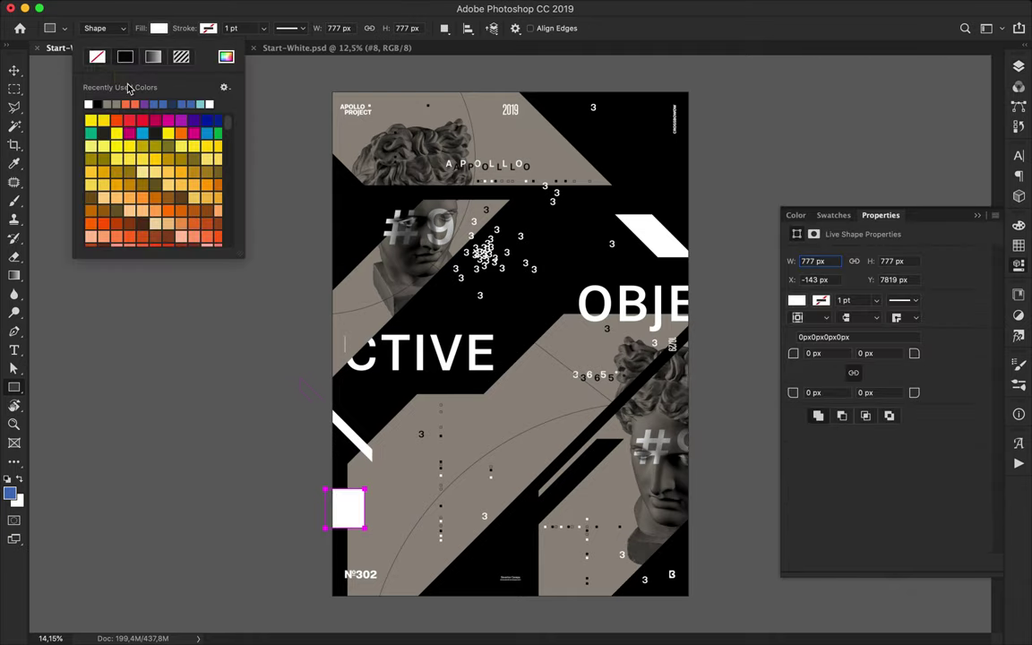
pyautogui.click(98, 59)
pyautogui.click(208, 28)
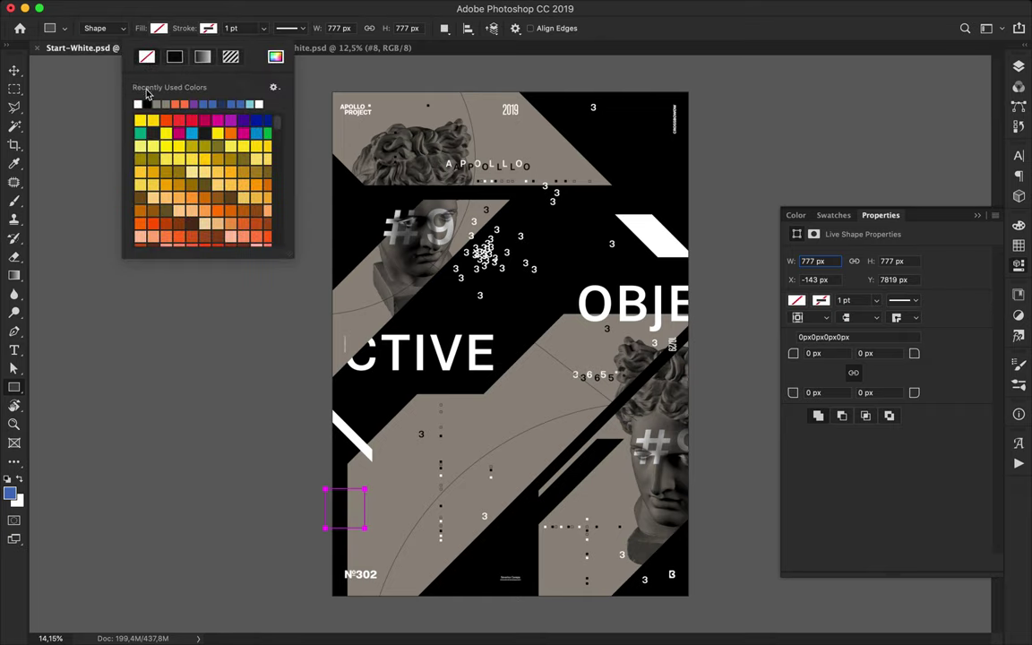
# Step: Place the outlined square above №302 with a diagonally offset, overlapping copy, and give the copy a black stroke
pyautogui.press('v')
pyautogui.moveTo(365, 502)
pyautogui.mouseDown()
pyautogui.moveTo(397, 498)
pyautogui.moveTo(410, 513)
pyautogui.moveTo(420, 487)
pyautogui.mouseUp()
pyautogui.press('super+z')
pyautogui.press('p')
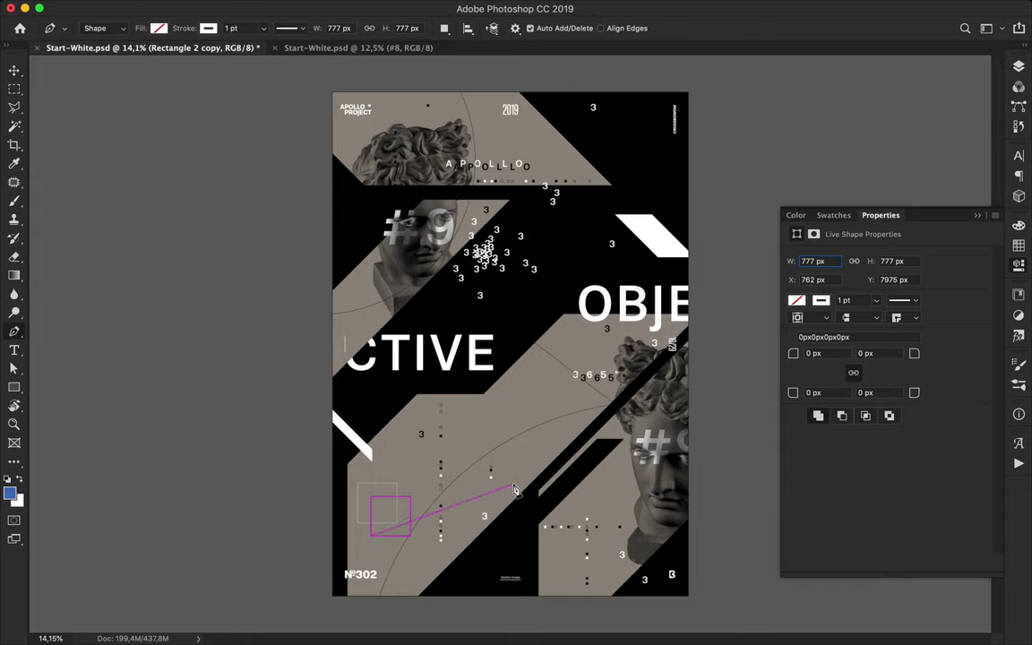
pyautogui.press('a')
pyautogui.click(267, 29)
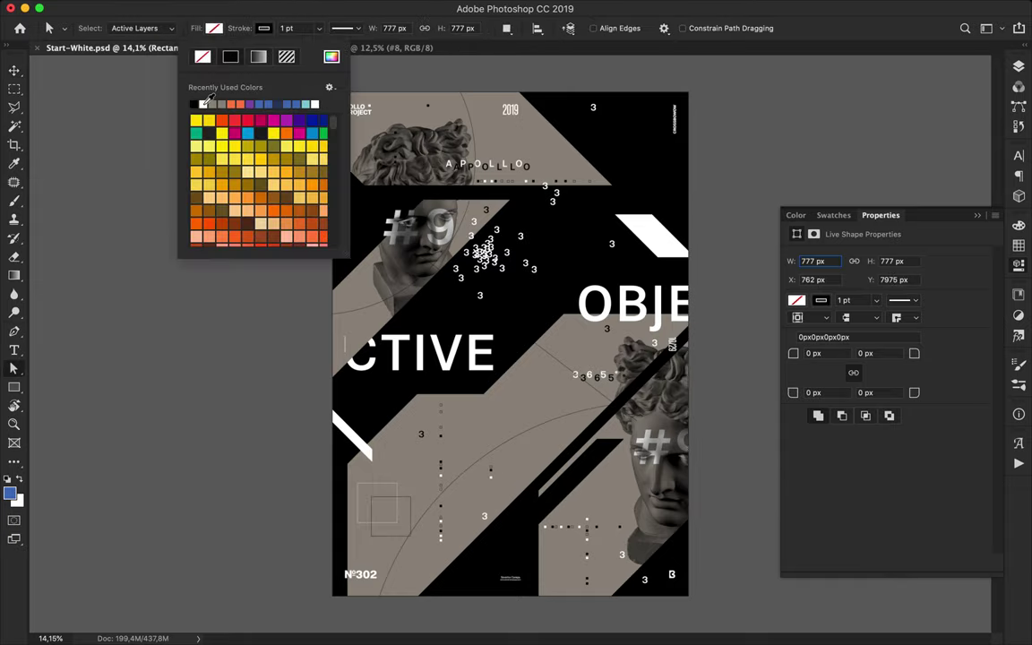
# Step: Draw a short thin vertical line on the large lower tan panel's diagonal edge and duplicate it into clusters along that edge
pyautogui.press('p')
pyautogui.scroll(4, 505, 518)
pyautogui.scroll(-1, 500, 508)
pyautogui.click(491, 445)
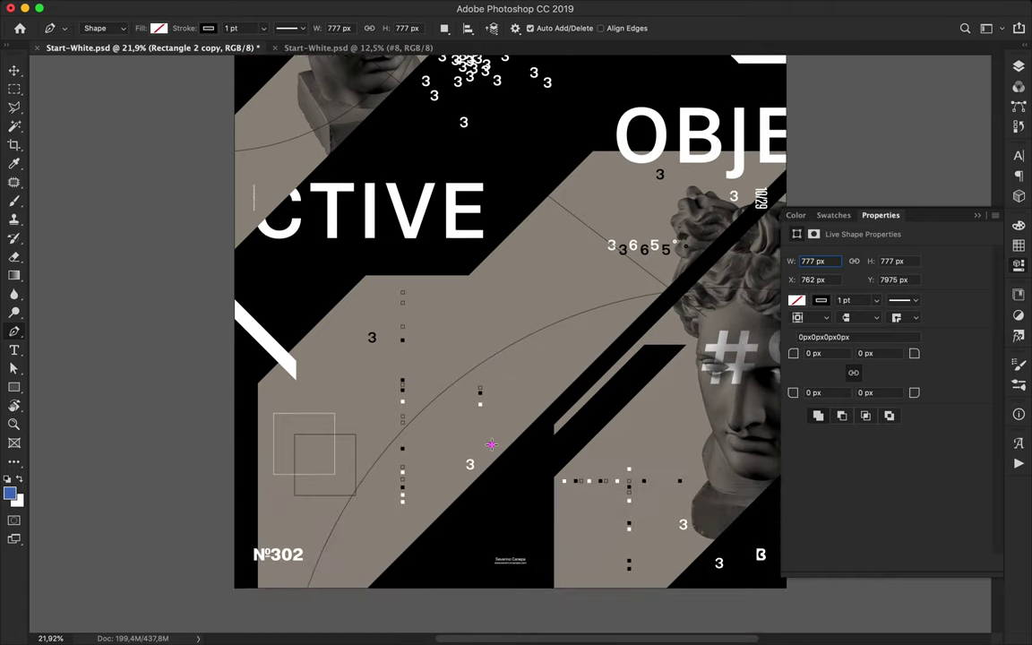
pyautogui.press('v')
pyautogui.moveTo(491, 459); pyautogui.dragTo(496, 463)
pyautogui.moveTo(496, 464); pyautogui.dragTo(506, 447)
pyautogui.moveTo(506, 446); pyautogui.dragTo(451, 504)
pyautogui.scroll(5, 453, 509)
pyautogui.scroll(-5, 413, 386)
pyautogui.moveTo(410, 382); pyautogui.dragTo(374, 421)
pyautogui.scroll(-3, 373, 426)
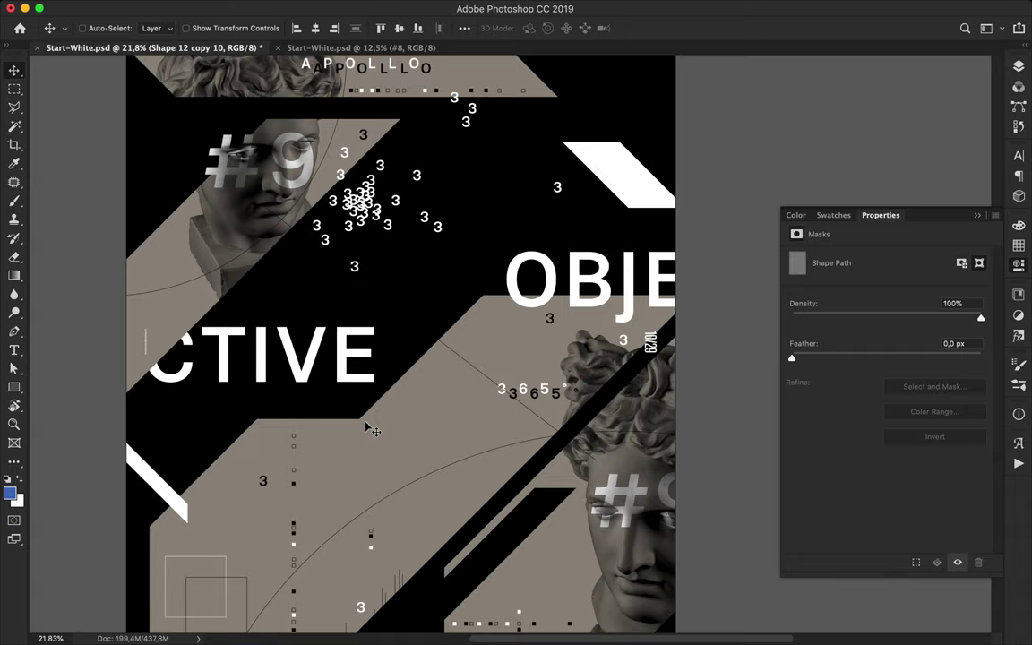
# Step: Draw a short thin horizontal line on the upper tan panel's slanted edge and place copies stepped down along it
pyautogui.scroll(5, 373, 428)
pyautogui.press('u')
pyautogui.moveTo(416, 196)
pyautogui.mouseDown()
pyautogui.moveTo(447, 195)
pyautogui.moveTo(445, 211)
pyautogui.mouseUp()
pyautogui.press('v')
pyautogui.moveTo(445, 210); pyautogui.dragTo(484, 238)
pyautogui.moveTo(482, 237); pyautogui.dragTo(491, 245)
pyautogui.moveTo(489, 242); pyautogui.dragTo(485, 244)
pyautogui.moveTo(484, 244); pyautogui.dragTo(529, 281)
pyautogui.scroll(-3, 529, 283)
pyautogui.scroll(-8, 529, 283)
pyautogui.scroll(3, 524, 284)
pyautogui.press('p')
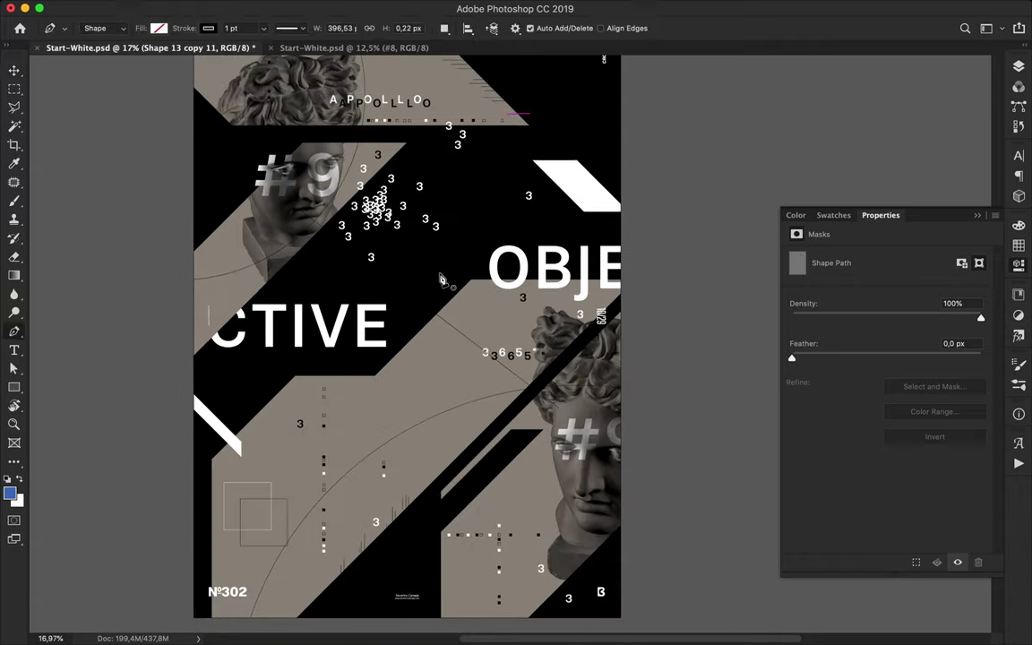
pyautogui.click(401, 262)
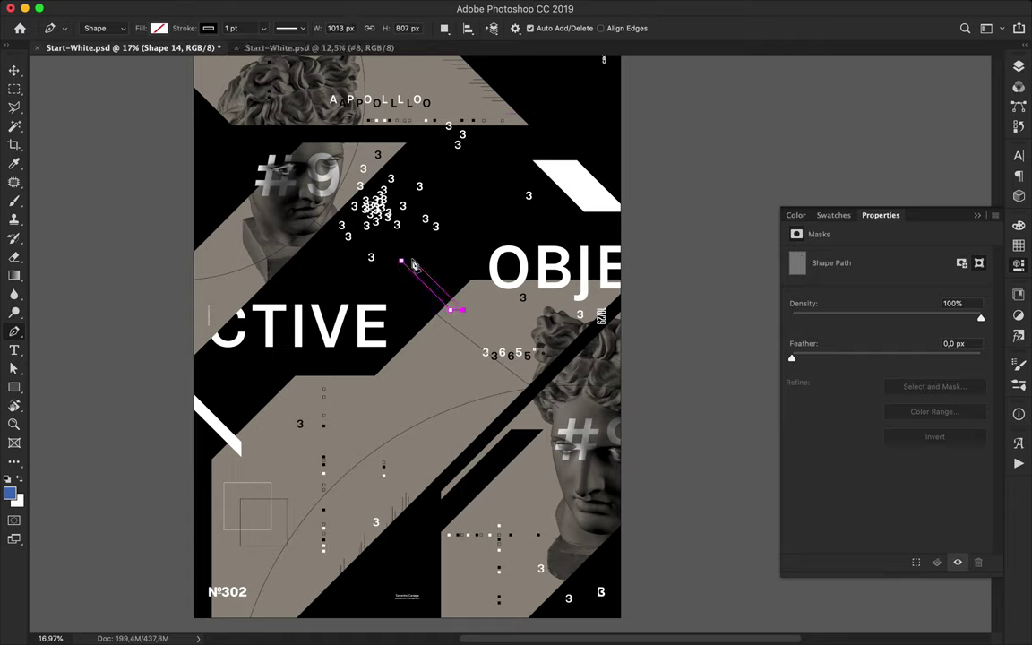
pyautogui.click(402, 261)
pyautogui.press('a')
pyautogui.click(264, 29)
pyautogui.click(203, 57)
pyautogui.click(215, 29)
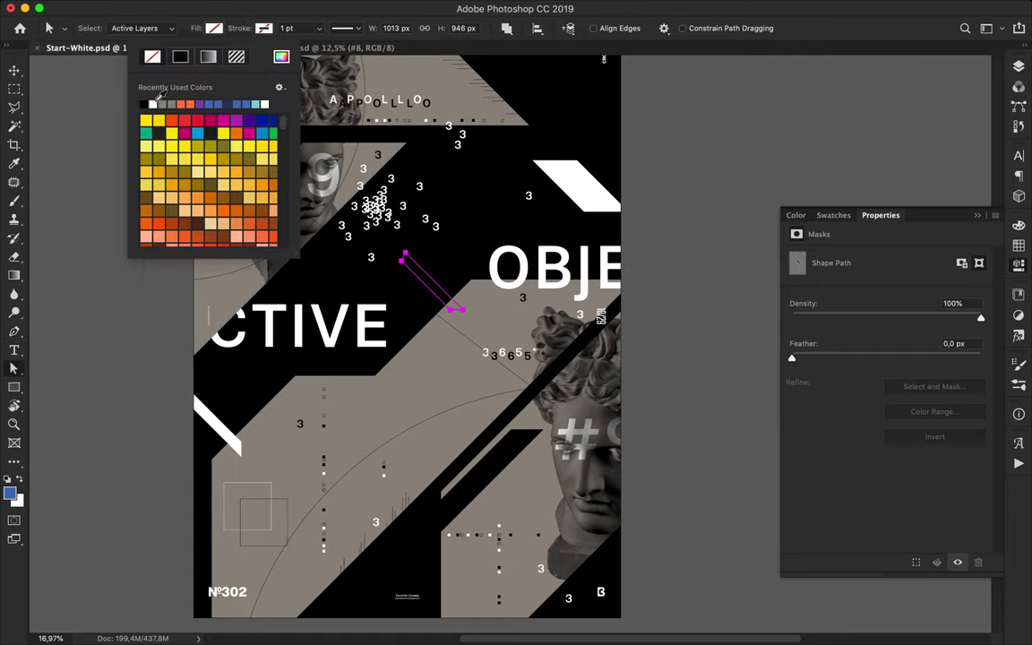
pyautogui.click(155, 104)
pyautogui.click(431, 215)
pyautogui.click(1018, 68)
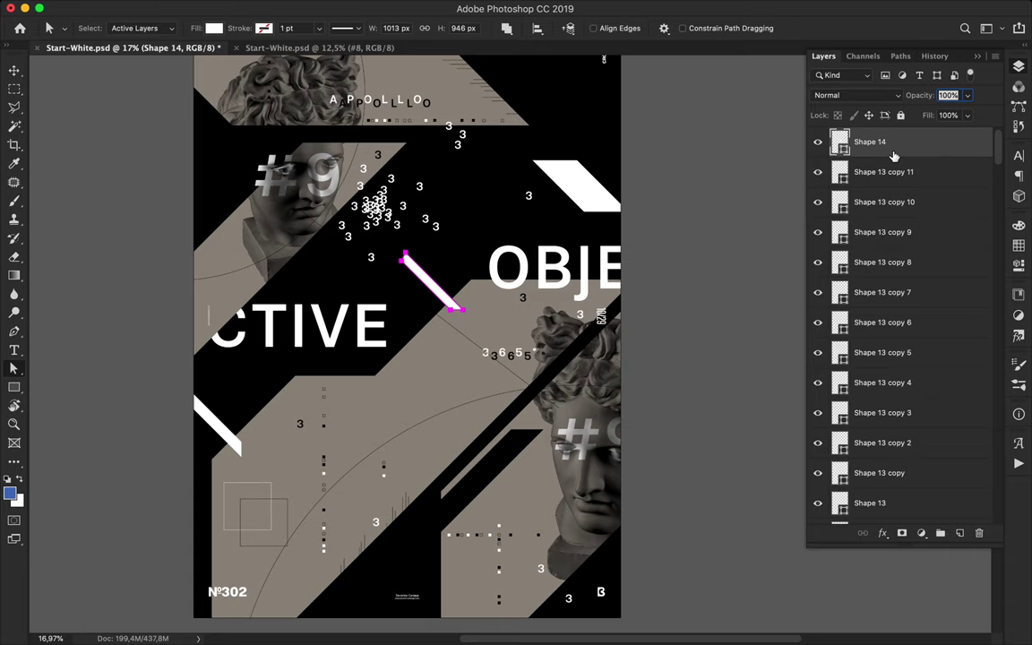
pyautogui.rightClick(892, 156)
pyautogui.click(739, 217)
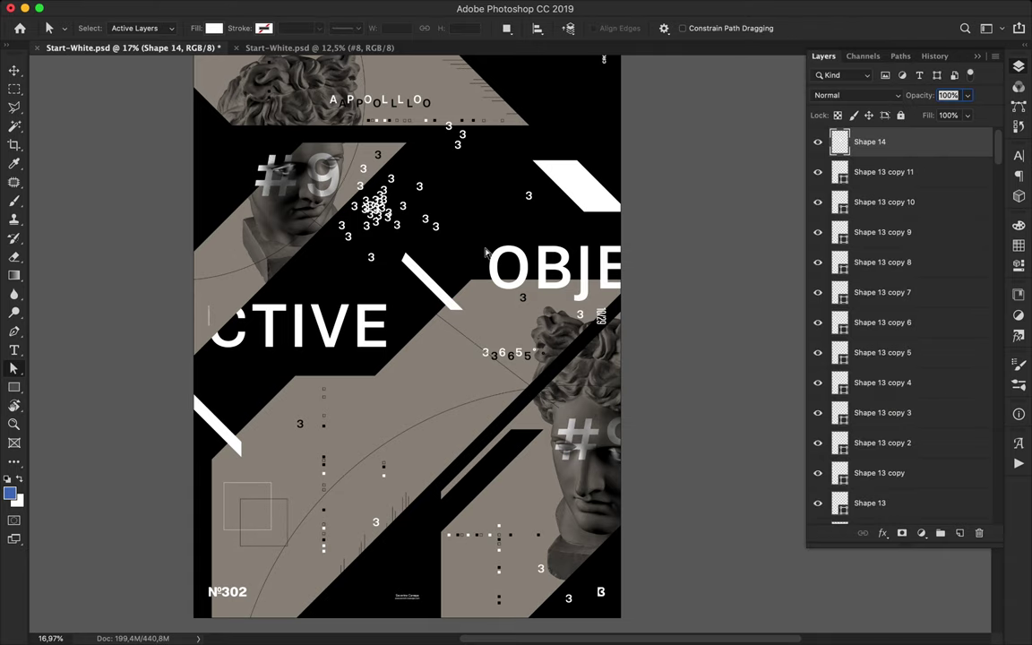
pyautogui.press('l')
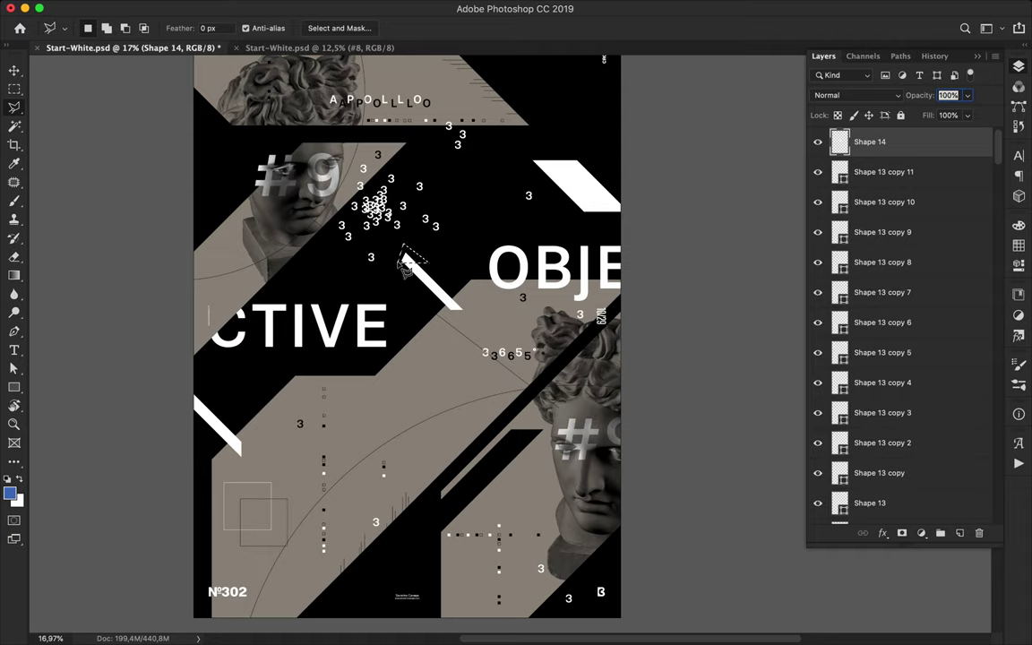
pyautogui.scroll(-3, 441, 289)
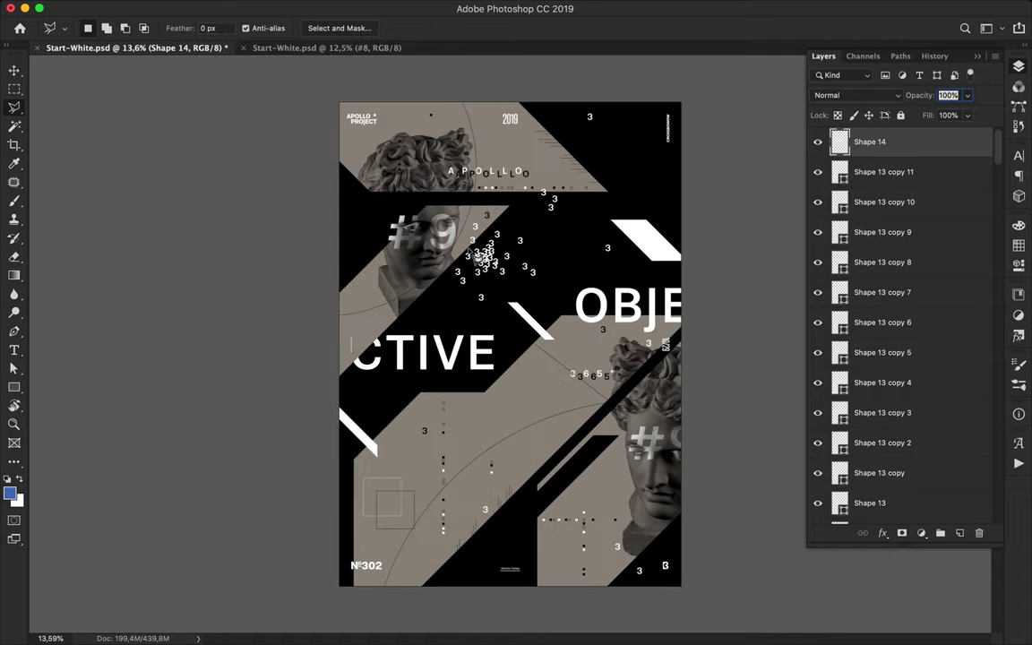
pyautogui.press('v')
pyautogui.press('Delete')
# Step: Draw a slanted parallelogram about 1616 by 937 px between CTIVE and OBJE, with a white fill and no stroke
pyautogui.press('p')
pyautogui.click(494, 307)
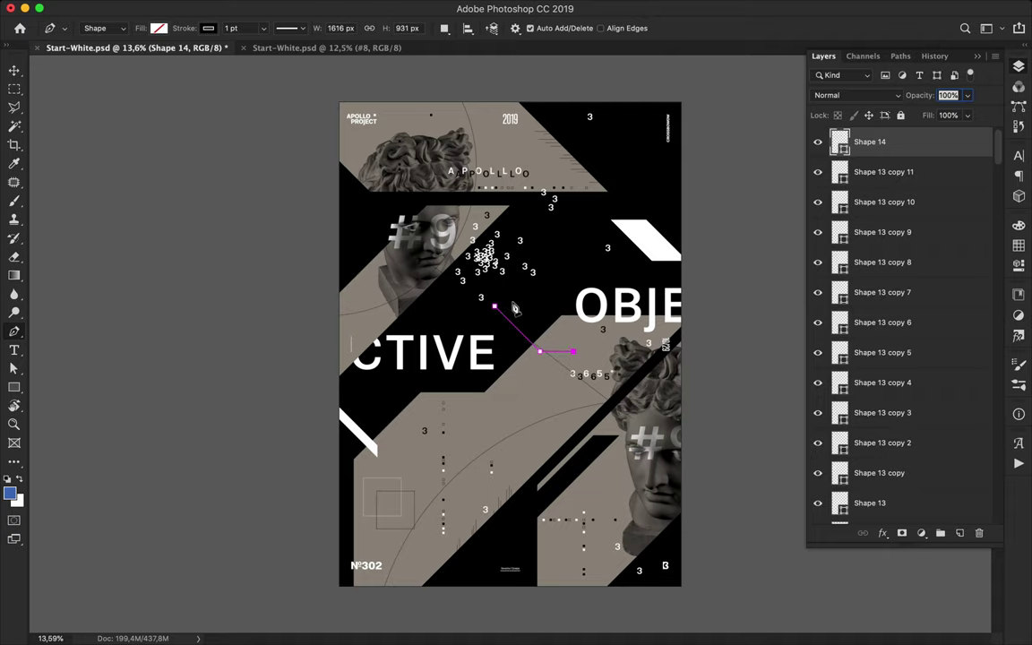
pyautogui.click(209, 29)
pyautogui.click(148, 57)
pyautogui.click(159, 29)
pyautogui.click(90, 104)
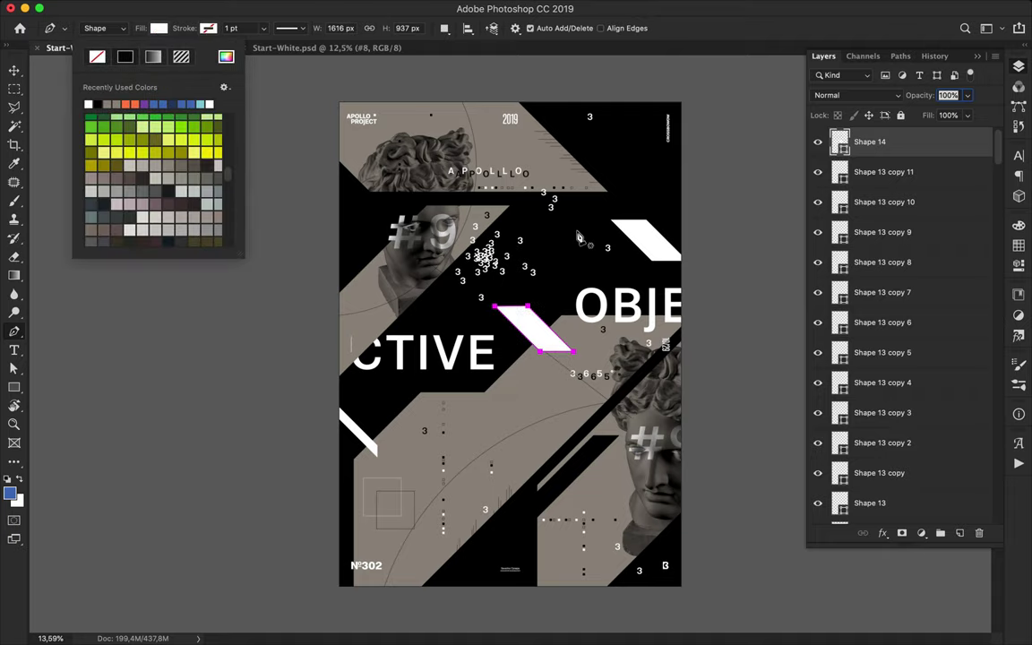
# Step: Rasterize the white parallelogram's layer and trim its upper edge straight with a lasso selection
pyautogui.press('v')
pyautogui.rightClick(934, 144)
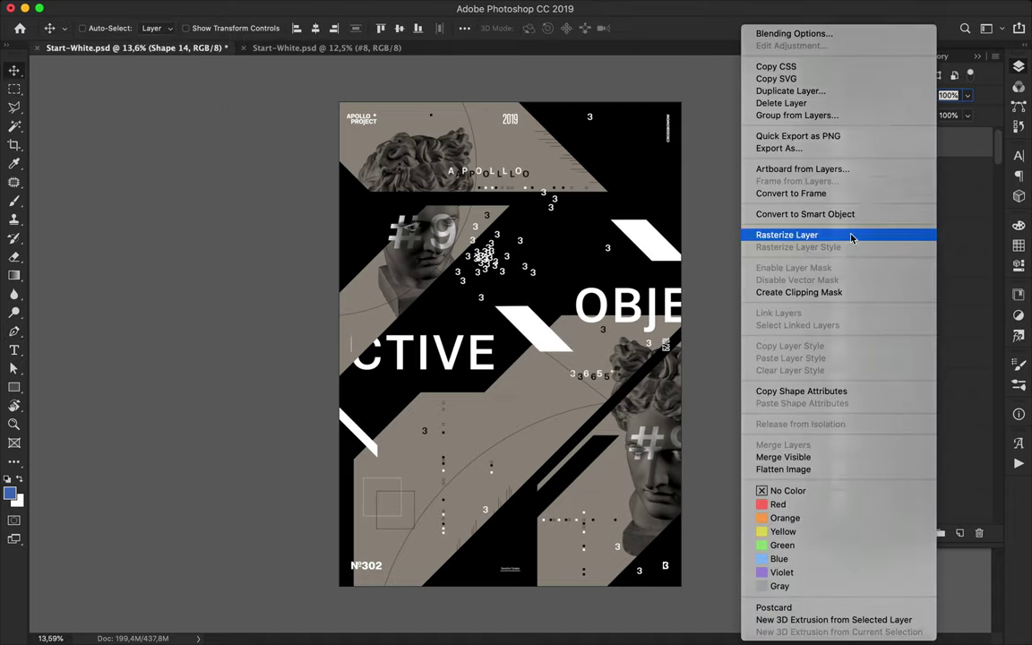
pyautogui.click(851, 235)
pyautogui.press('l')
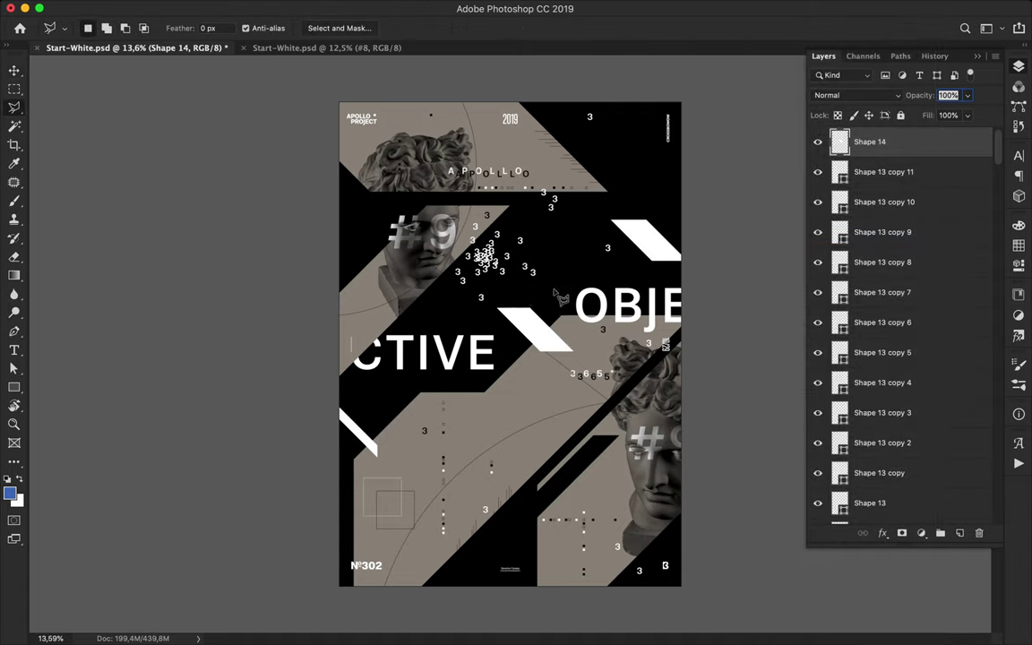
# Step: Place copies of the white parallelogram at the poster's top and bottom, and move the top copy's layer below the APOLLO text layers
pyautogui.press('v')
pyautogui.moveTo(539, 336); pyautogui.dragTo(477, 121)
pyautogui.moveTo(919, 143); pyautogui.dragTo(898, 415)
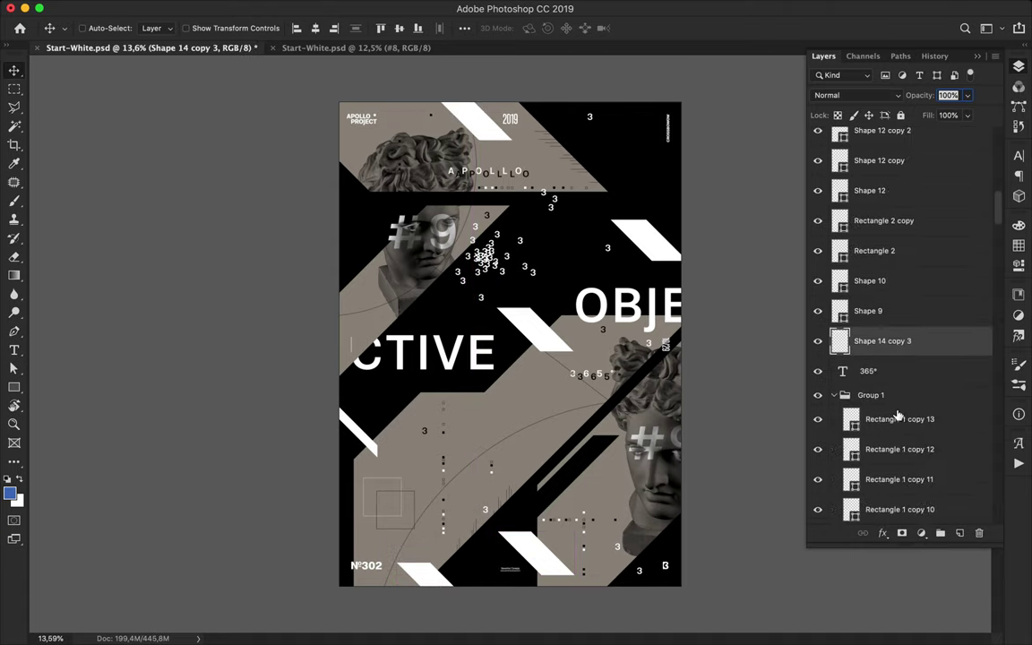
pyautogui.moveTo(896, 341); pyautogui.dragTo(891, 495)
pyautogui.scroll(-6, 893, 421)
pyautogui.moveTo(894, 202); pyautogui.dragTo(894, 484)
pyautogui.scroll(-7, 894, 387)
pyautogui.moveTo(896, 148); pyautogui.dragTo(905, 488)
pyautogui.scroll(-6, 907, 455)
pyautogui.moveTo(893, 184); pyautogui.dragTo(896, 444)
# Step: Move the central white parallelogram horizontally closer to the OBJE lettering
pyautogui.moveTo(537, 335); pyautogui.dragTo(559, 334)
pyautogui.moveTo(647, 252)
pyautogui.mouseDown()
pyautogui.moveTo(486, 309)
pyautogui.moveTo(656, 258)
pyautogui.mouseUp()
# Step: Draw a slanted four-sided shape about 1645 by 727 px over the poster's upper-right corner and fill it with the panels' tan
pyautogui.press('p')
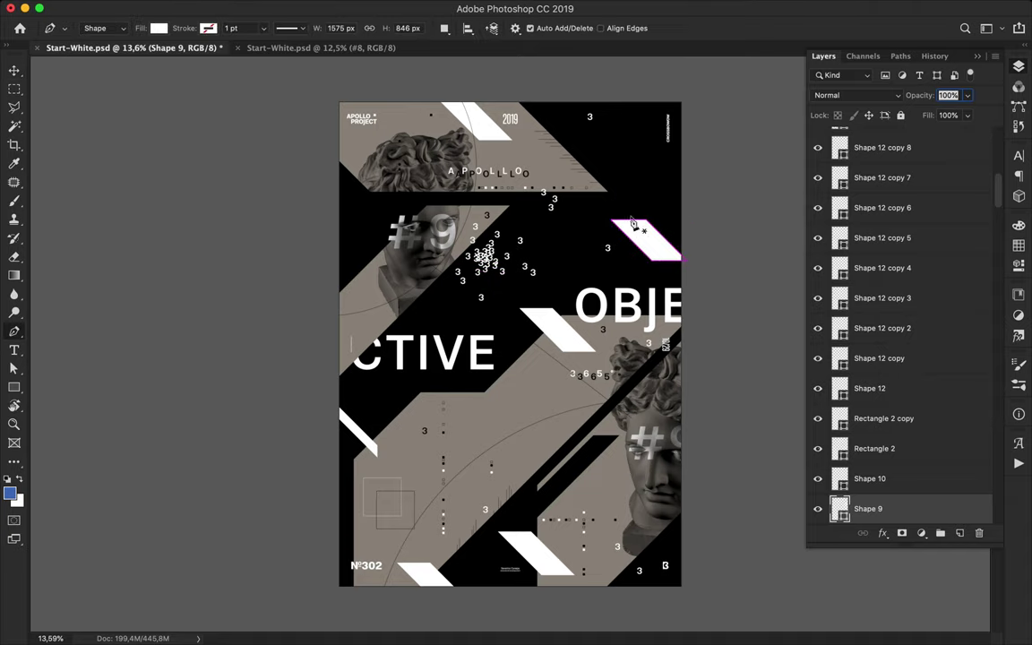
pyautogui.click(637, 95)
pyautogui.keyDown('shift'); pyautogui.click(613, 118); pyautogui.keyUp('shift')
pyautogui.keyDown('shift'); pyautogui.click(693, 118); pyautogui.keyUp('shift')
pyautogui.click(689, 83)
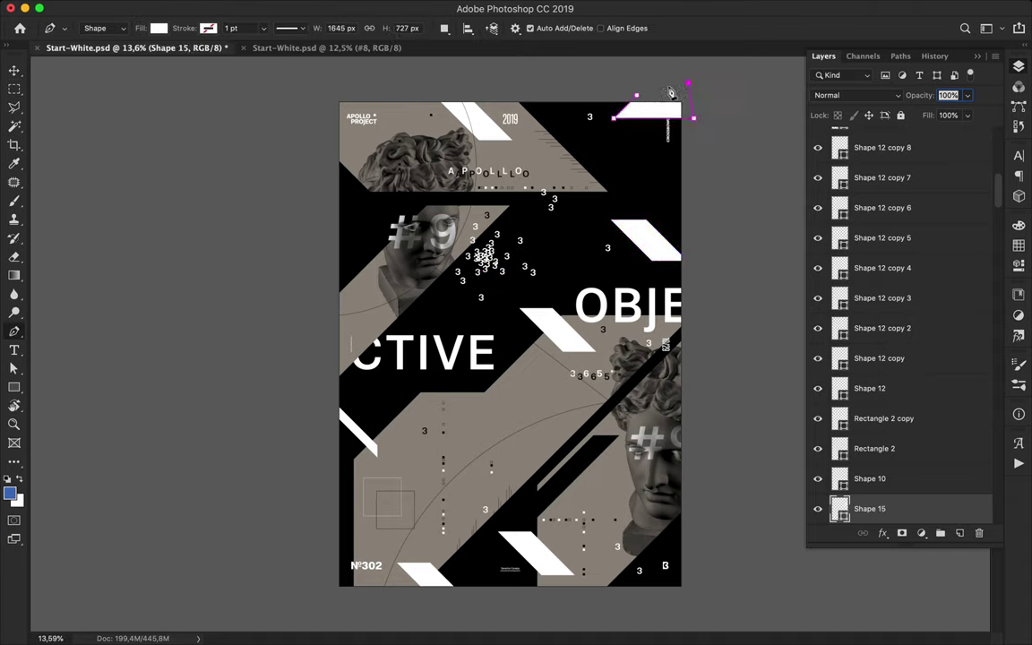
pyautogui.click(158, 27)
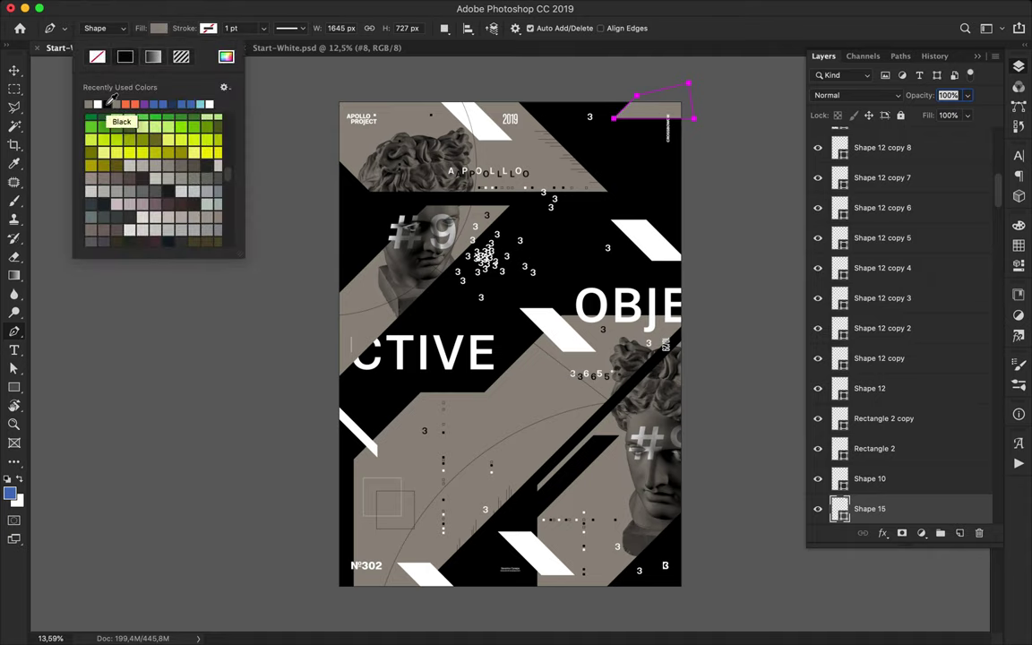
pyautogui.press('Escape')
pyautogui.press('v')
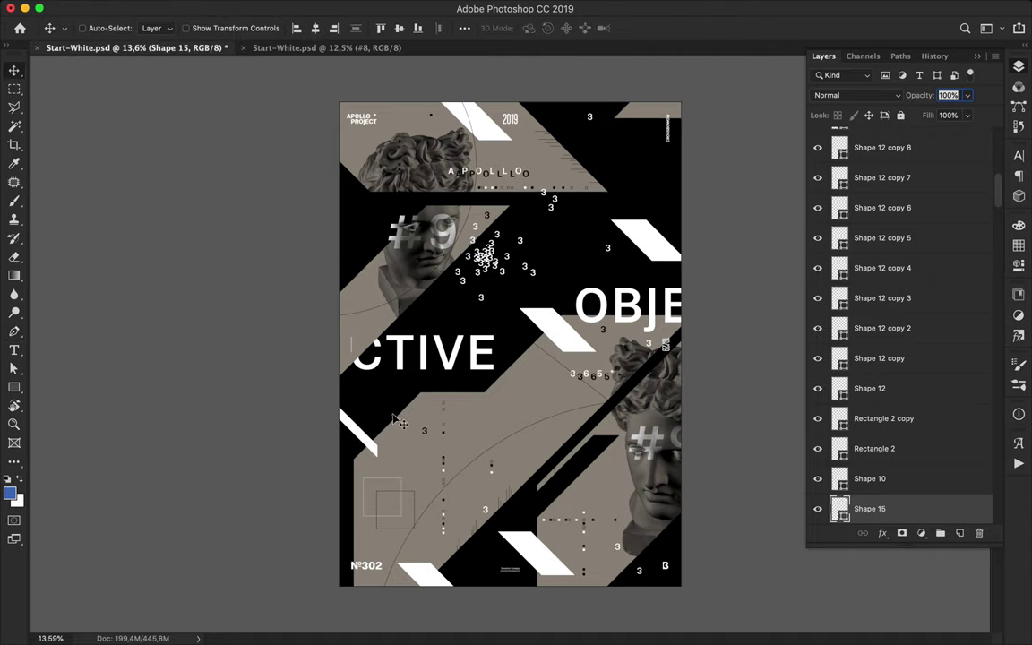
# Step: Shift the lower-left parallelogram down and the top one up so the poster's edges crop them, and save the document
pyautogui.moveTo(430, 574); pyautogui.dragTo(427, 585)
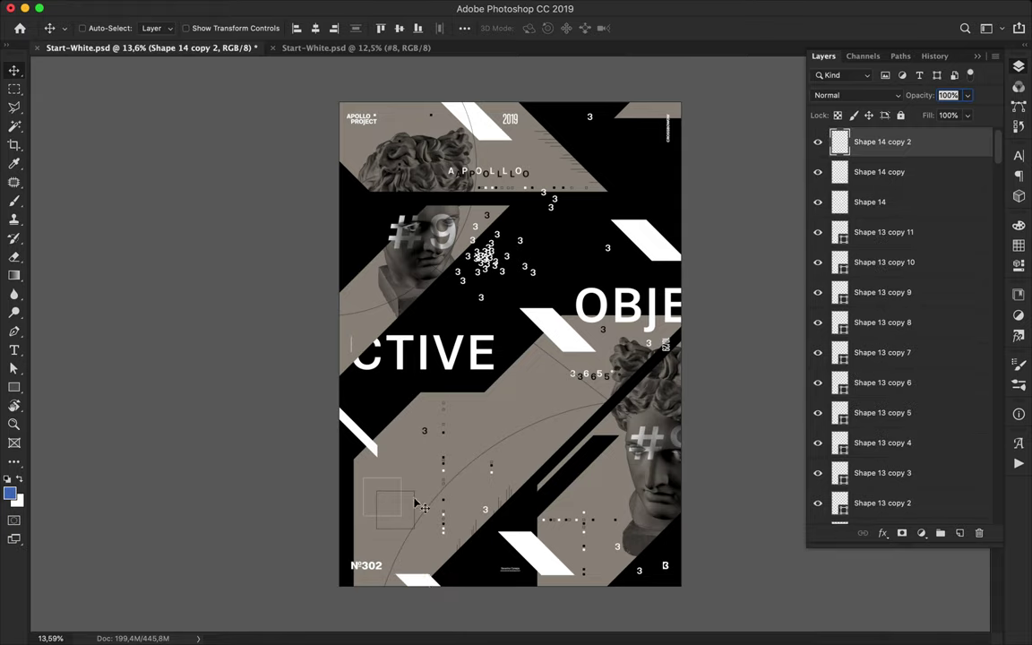
pyautogui.press('super+s')
pyautogui.moveTo(488, 130); pyautogui.dragTo(466, 111)
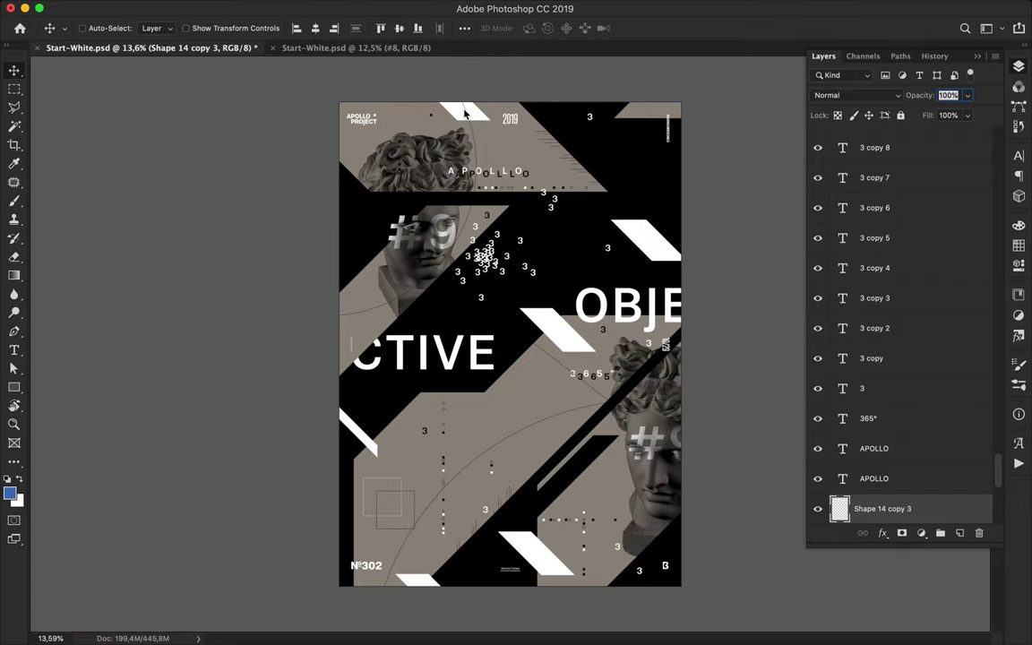
pyautogui.press('super+s')
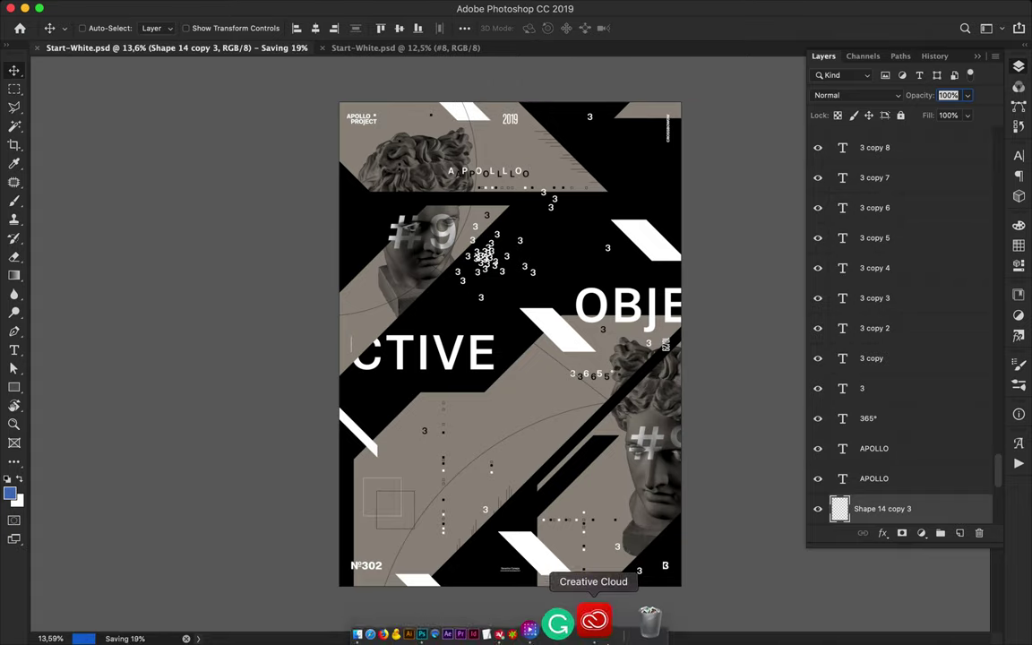
pyautogui.click(679, 7)
pyautogui.click(737, 29)
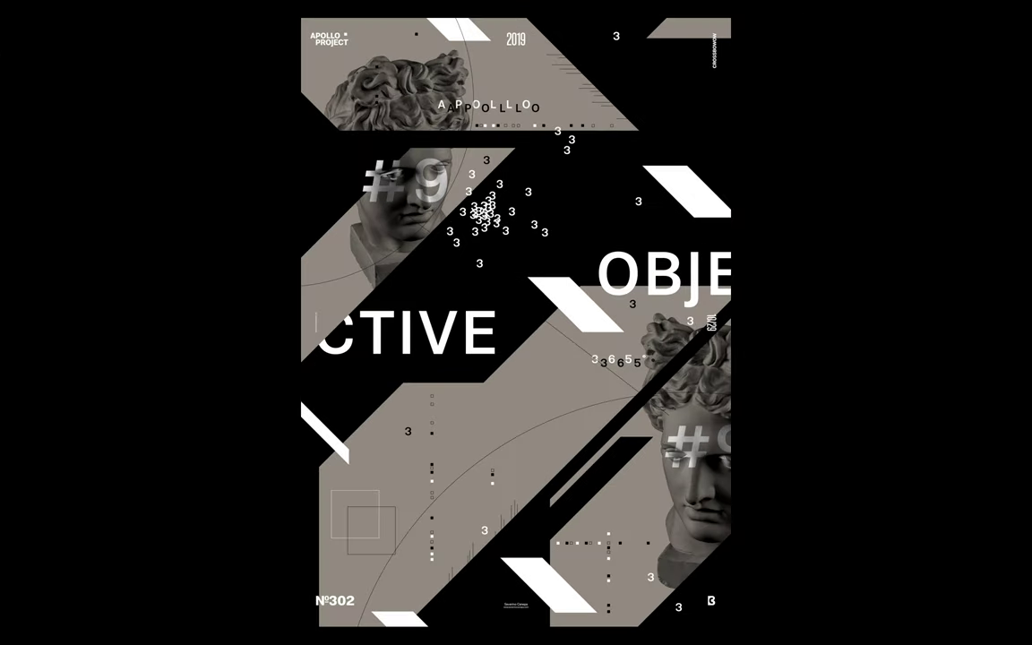